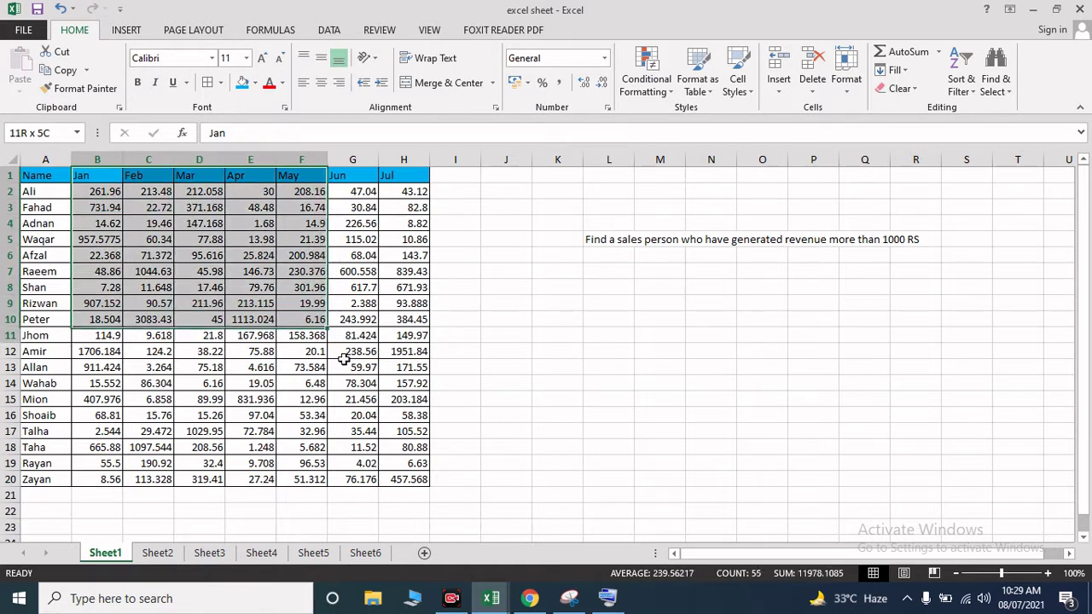
Select the January to July sales figures in B2:H20 and look through the conditional formatting options.
left_click(542, 381)
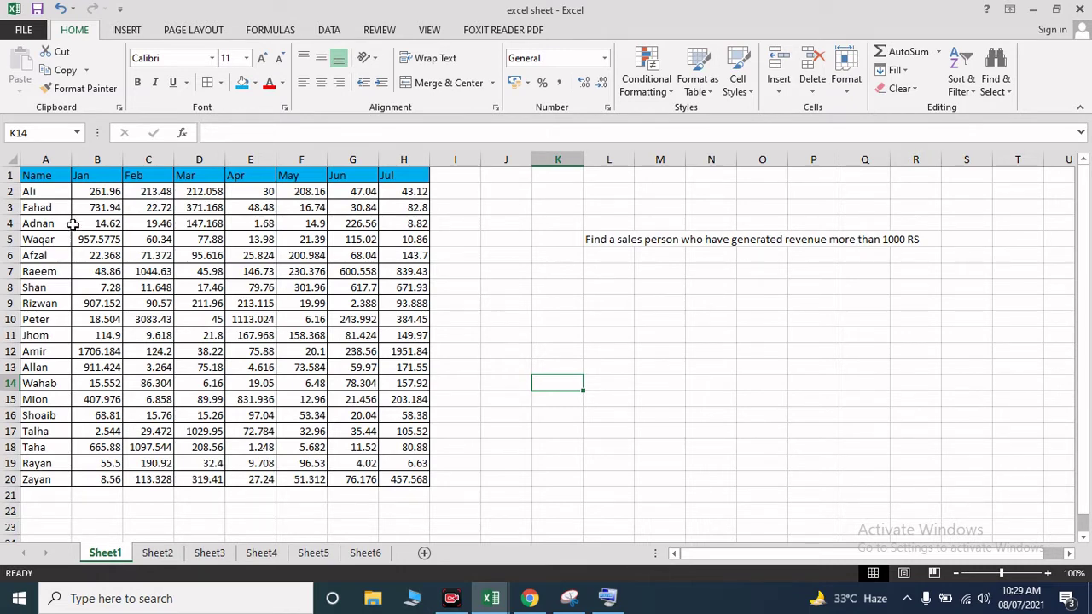
left_click_drag(97, 193, 416, 480)
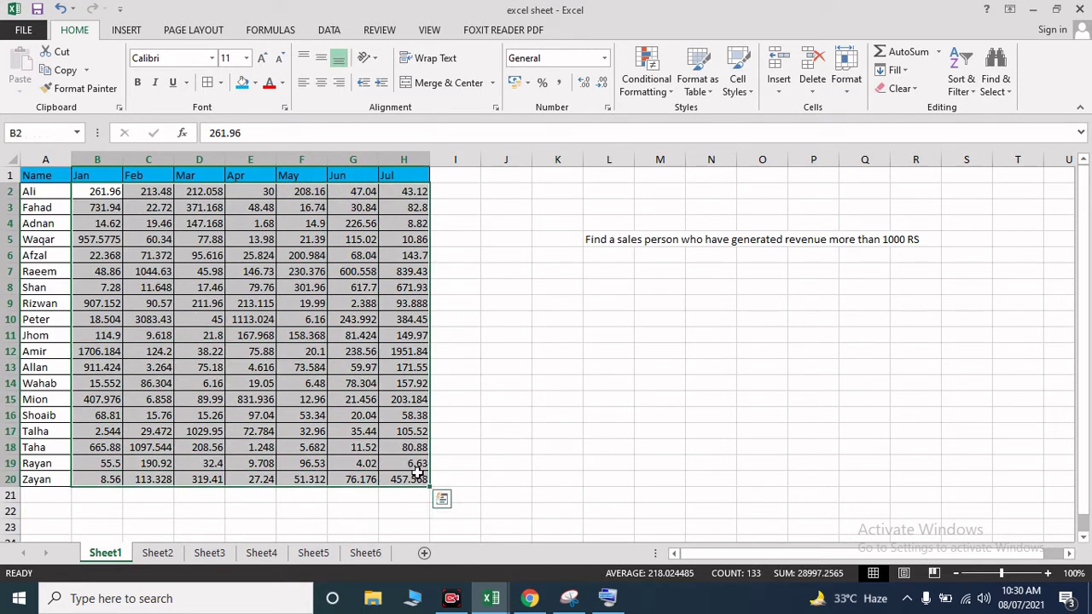
left_click(646, 95)
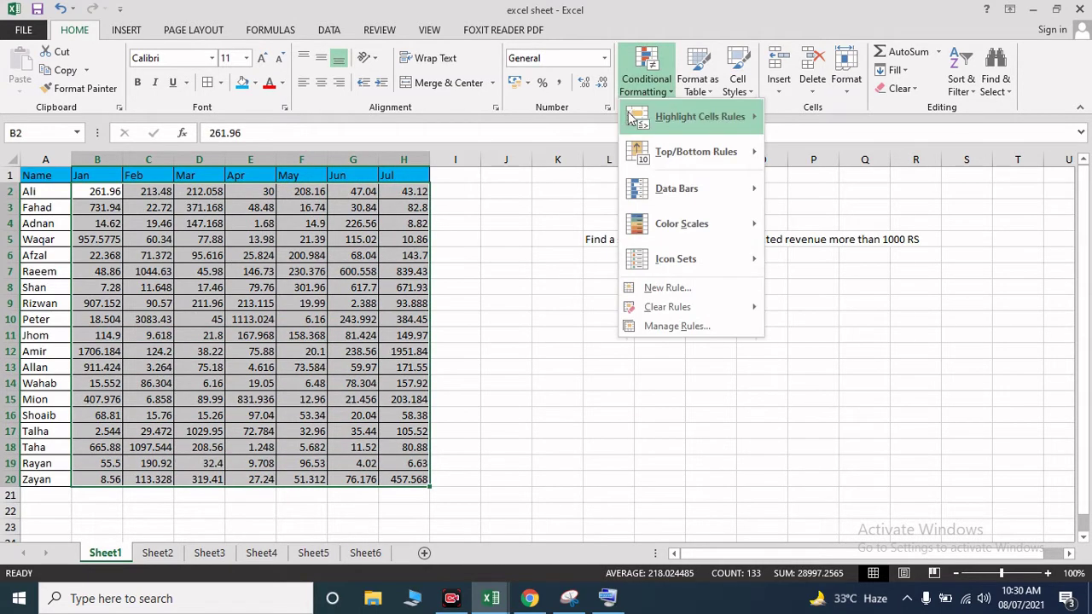
mouse_move(682, 117)
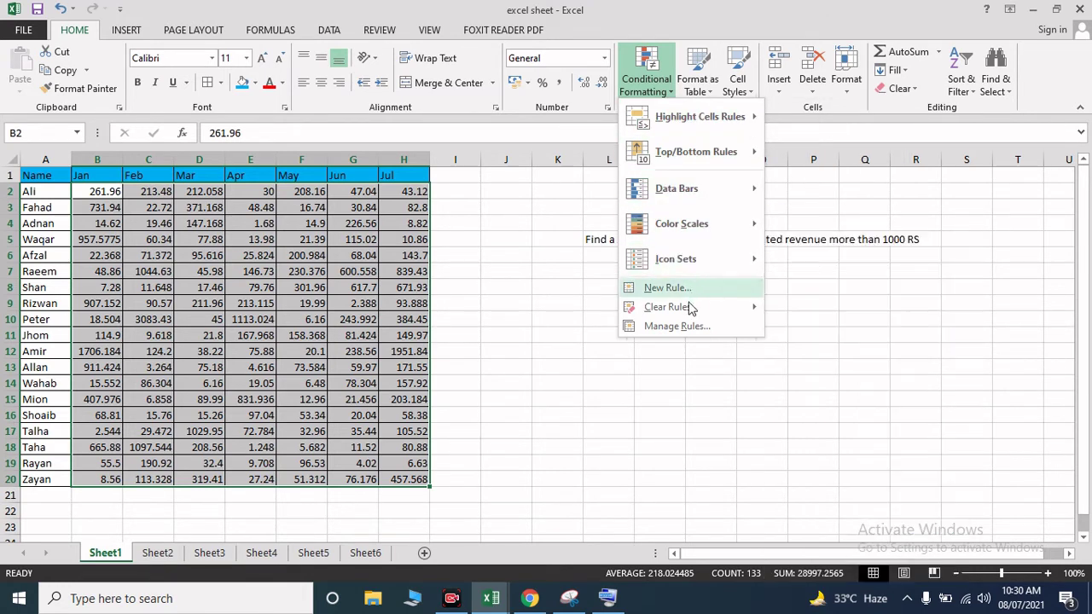
mouse_move(720, 187)
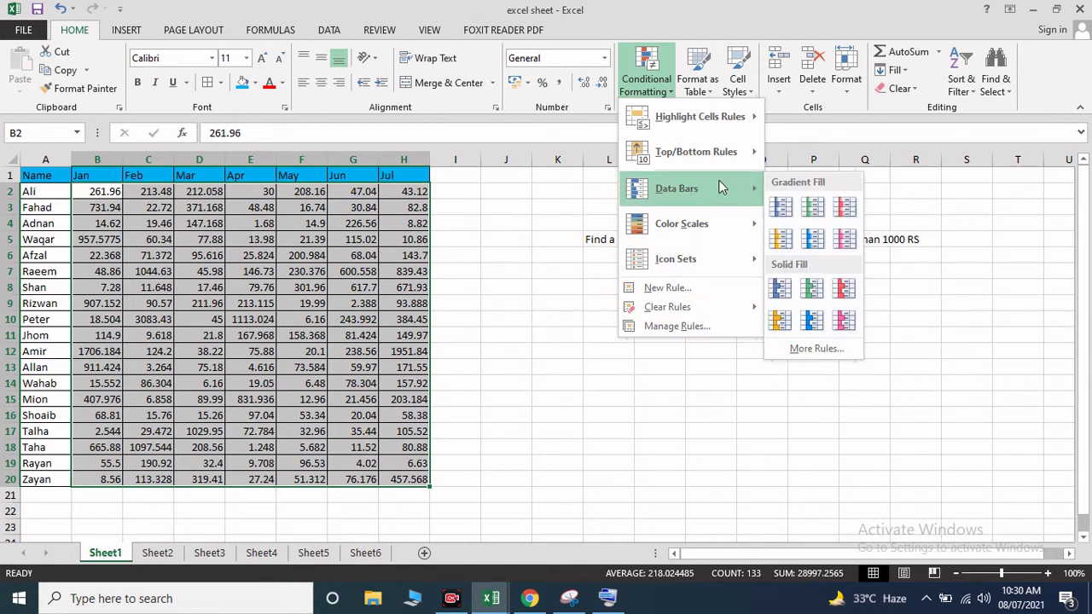
left_click(595, 356)
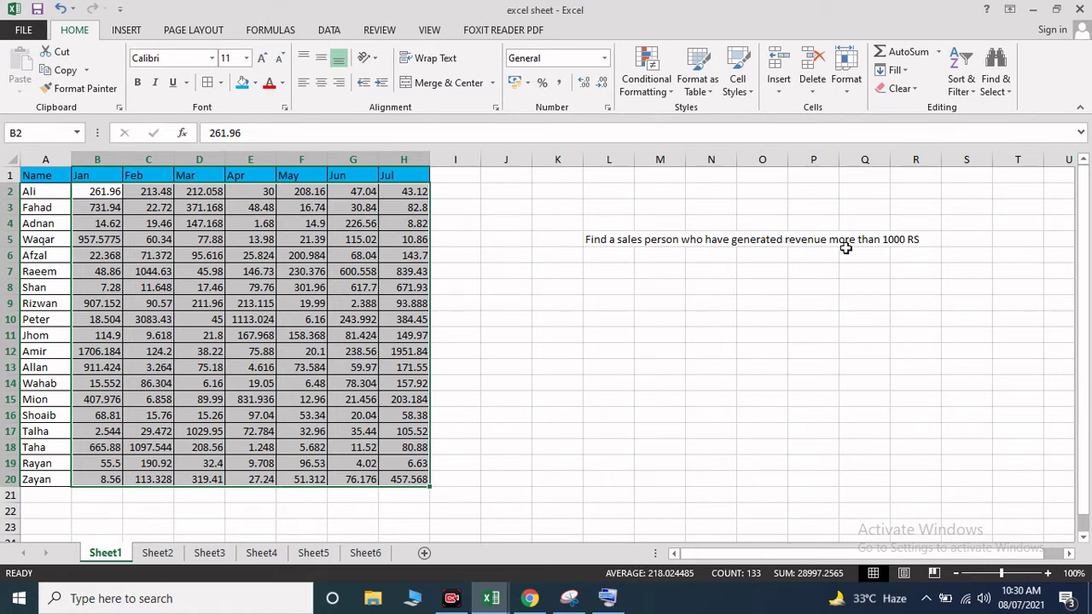
Highlight the cells in B2:H20 with values greater than 1000 using Green Fill with Dark Green Text.
left_click(664, 92)
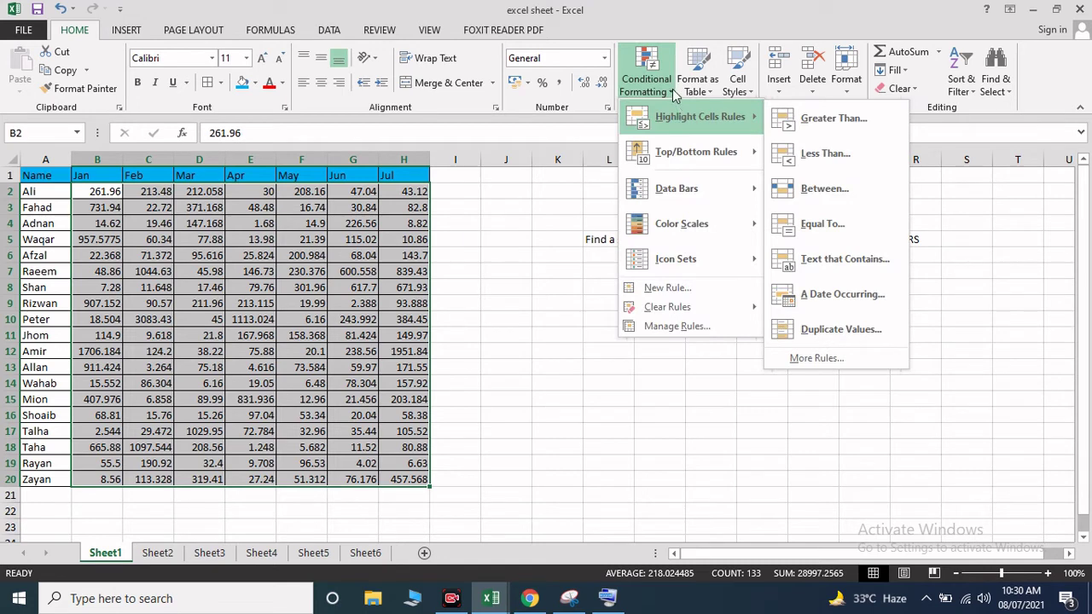
left_click(860, 134)
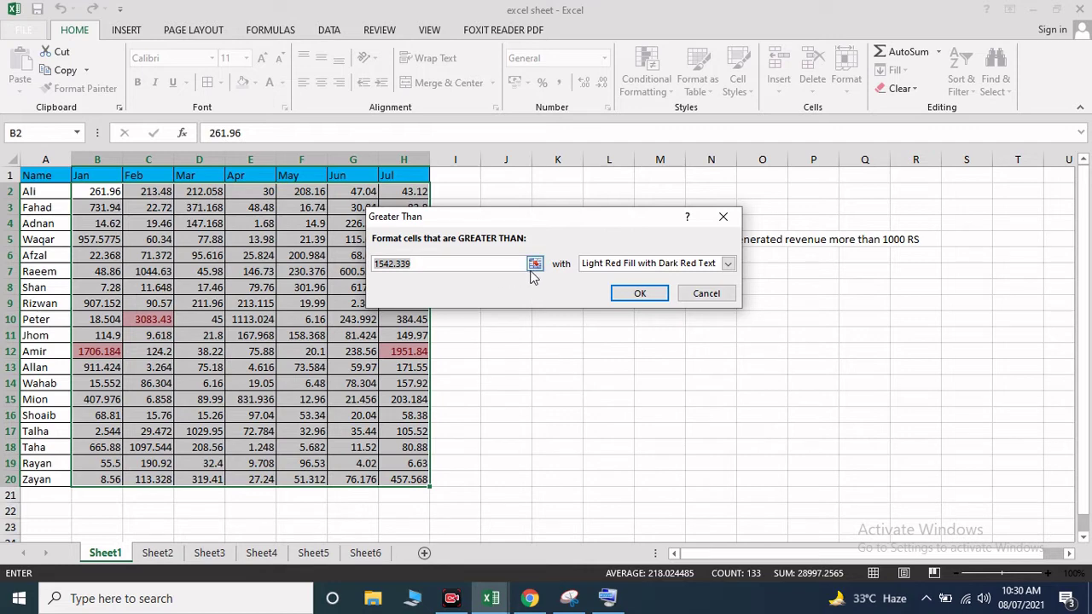
left_click(733, 265)
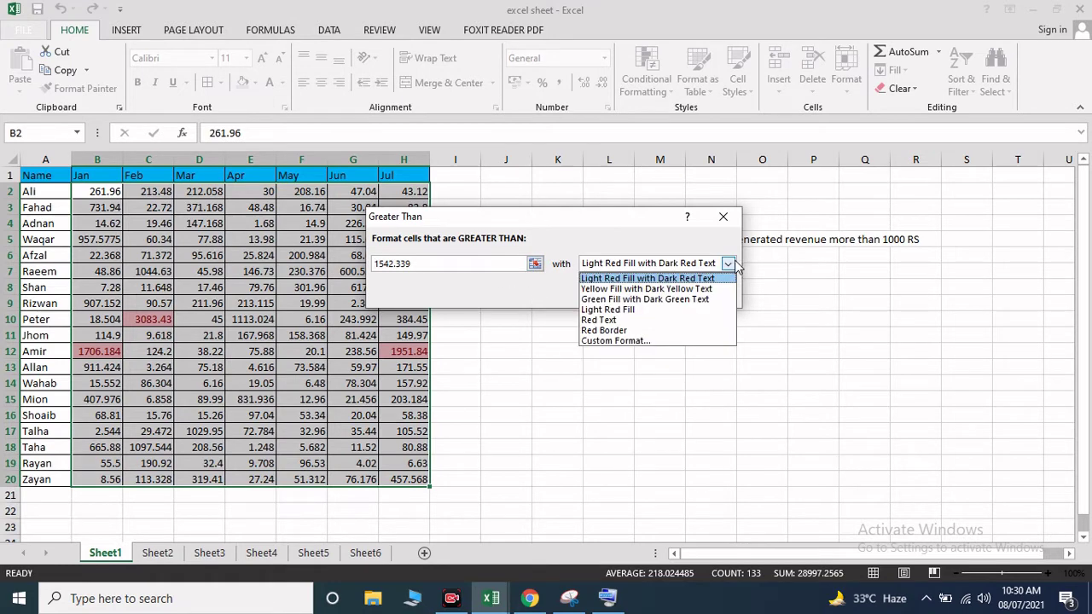
left_click(636, 300)
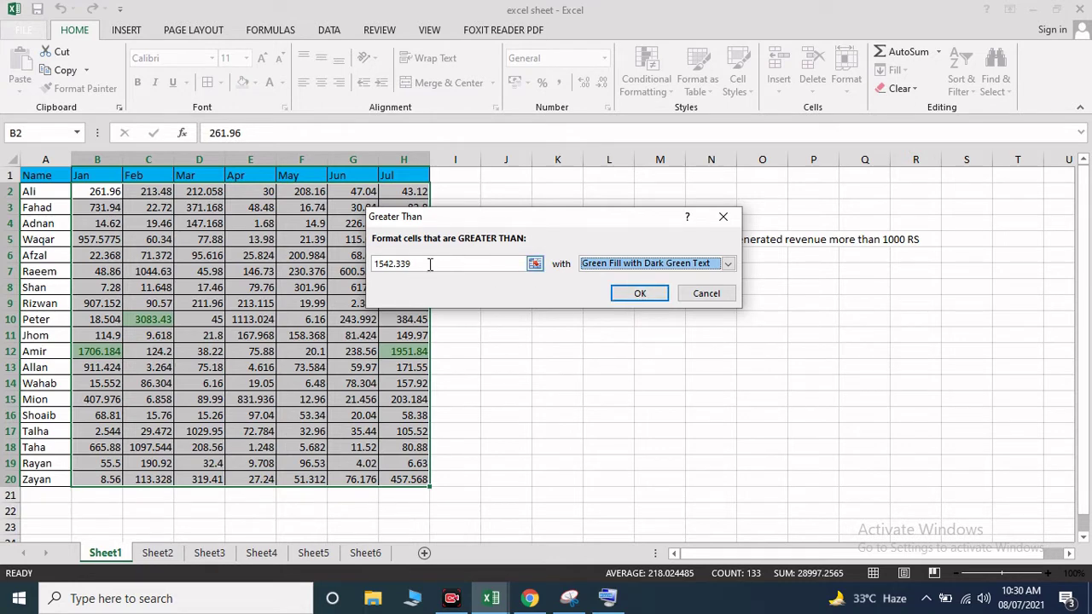
left_click_drag(423, 264, 378, 269)
type("10")
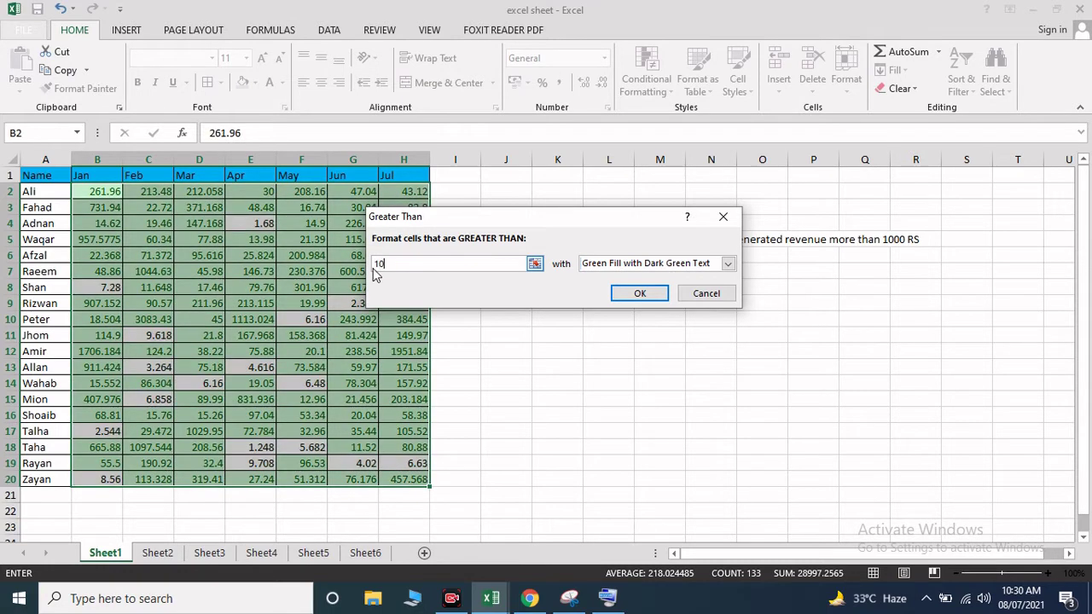
type("00")
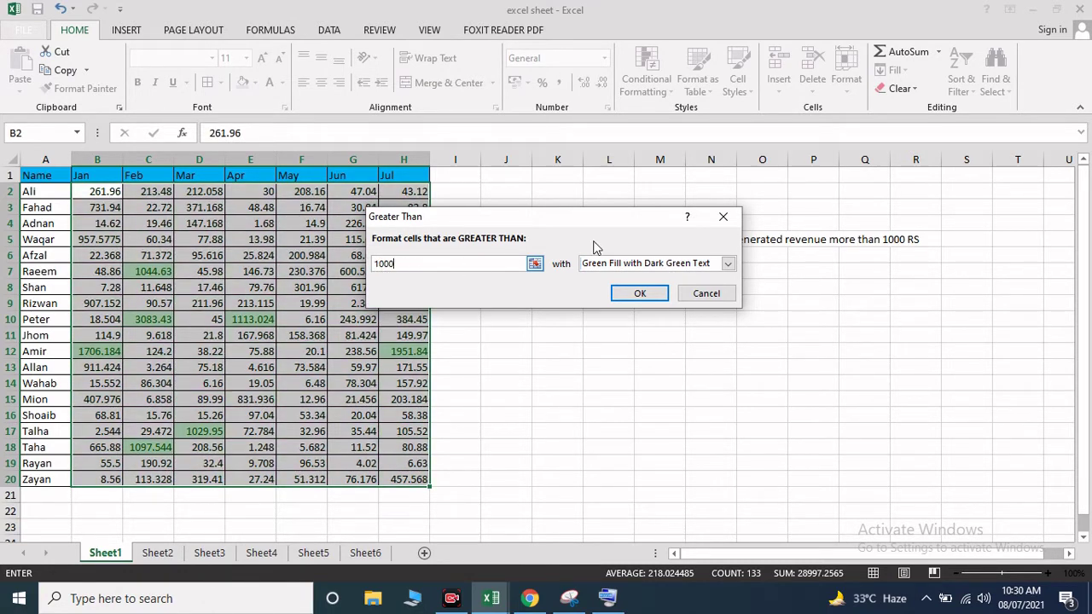
left_click(640, 294)
left_click(334, 305)
left_click_drag(86, 274, 405, 431)
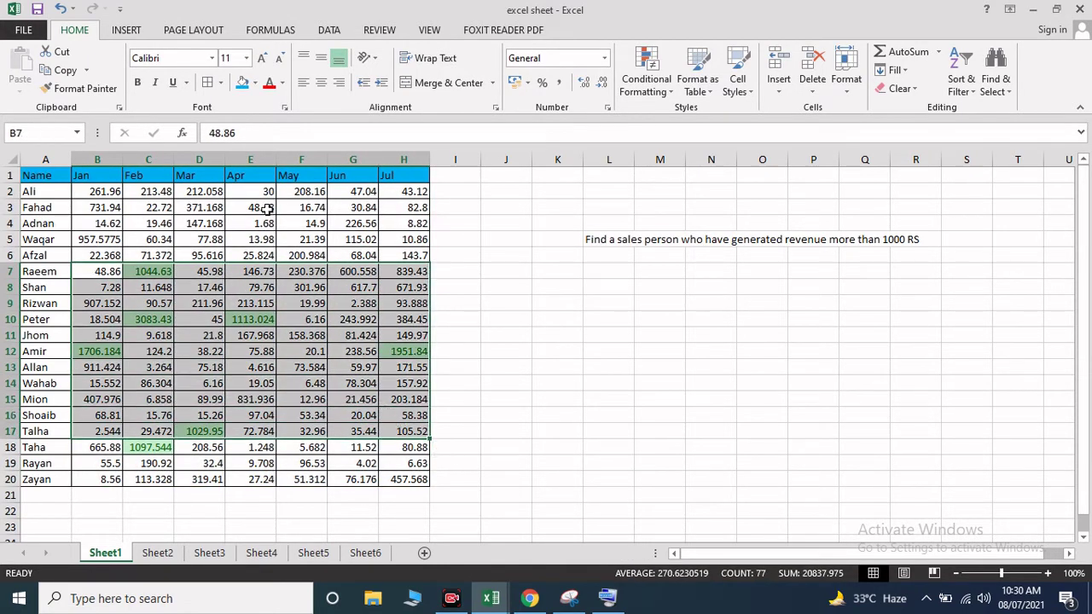
left_click(269, 208)
Through the rules manager, start a new rule for B2:H20 that formats only cells with a value less than 1000.
left_click_drag(115, 195, 401, 478)
left_click(655, 85)
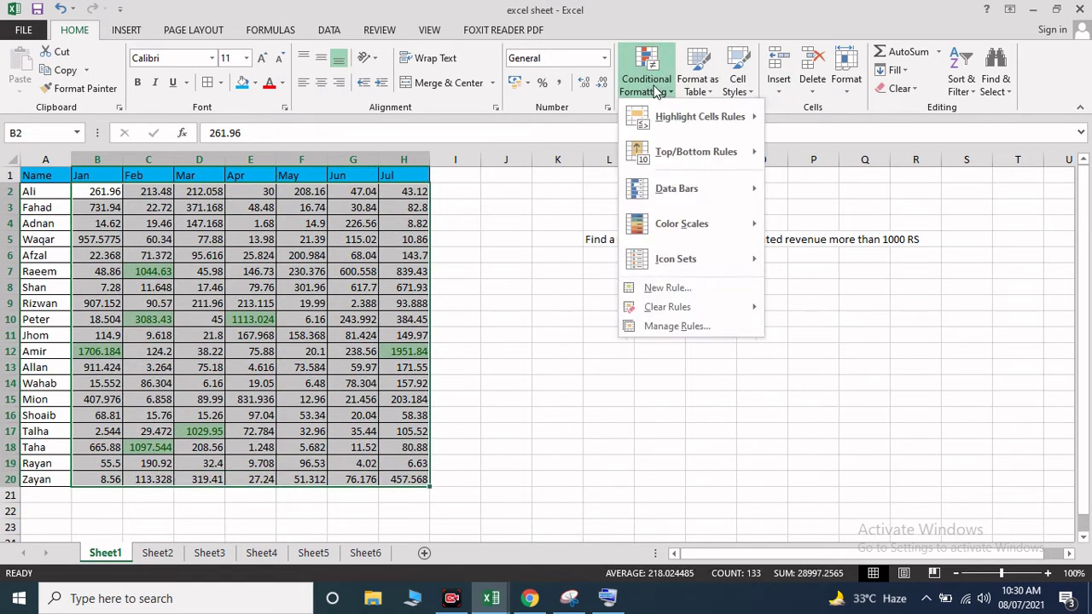
left_click(690, 327)
left_click_drag(517, 150, 676, 169)
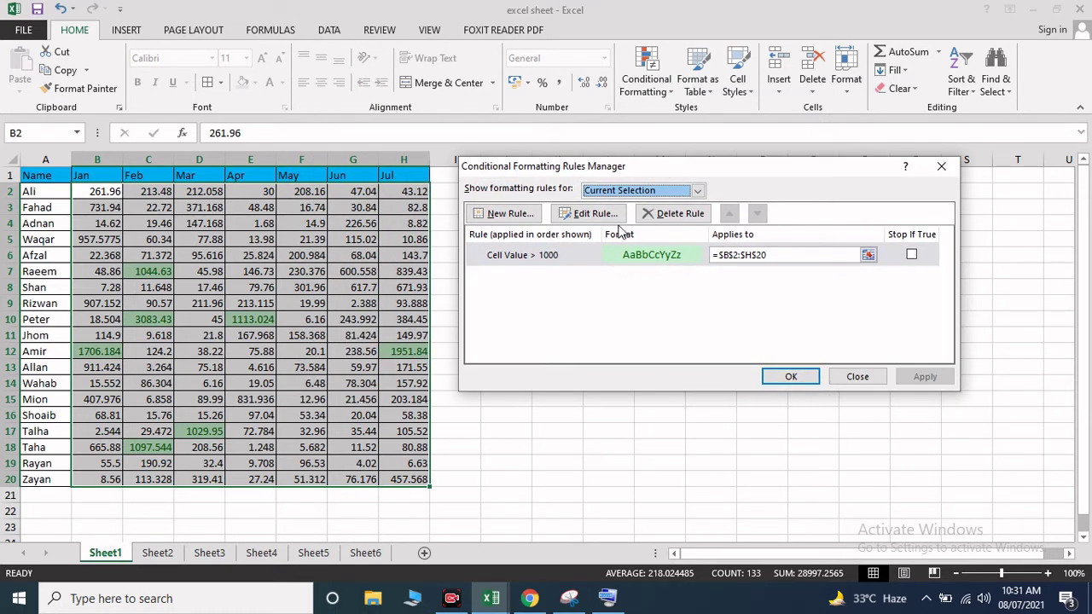
left_click(530, 214)
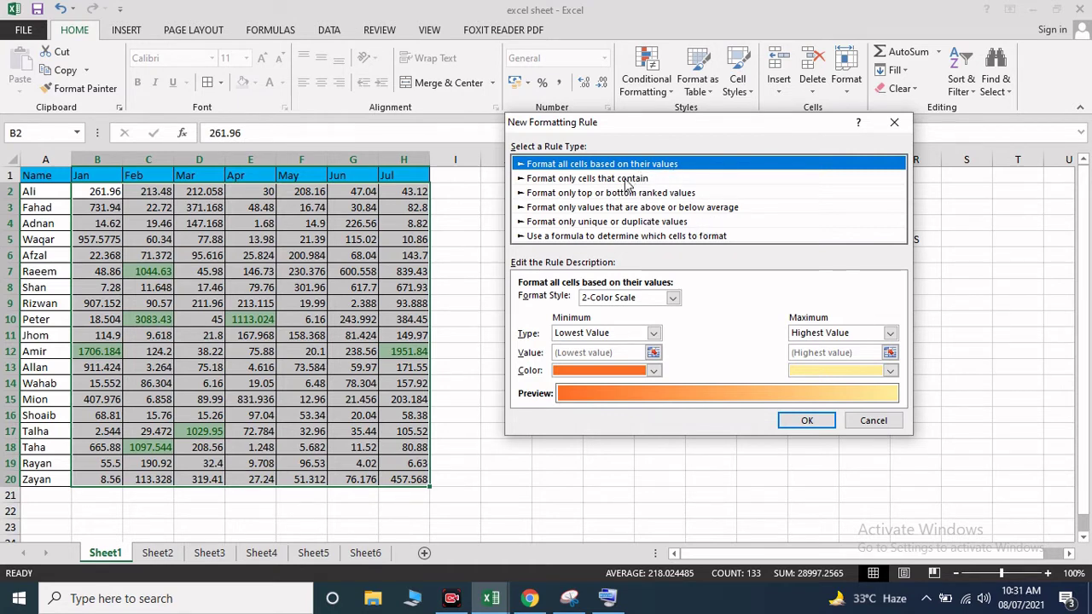
left_click(626, 179)
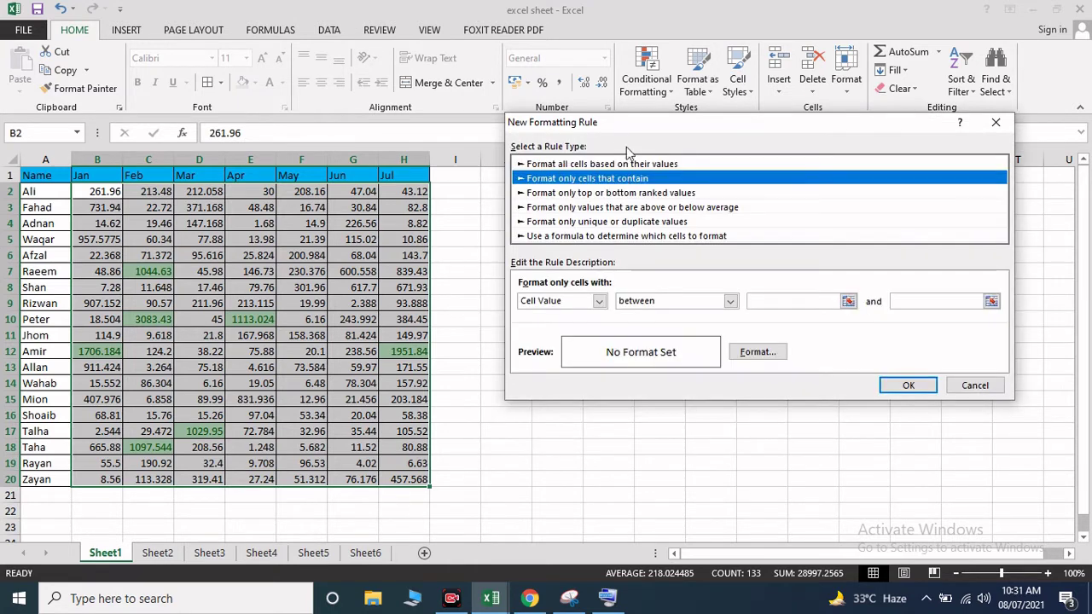
left_click(729, 301)
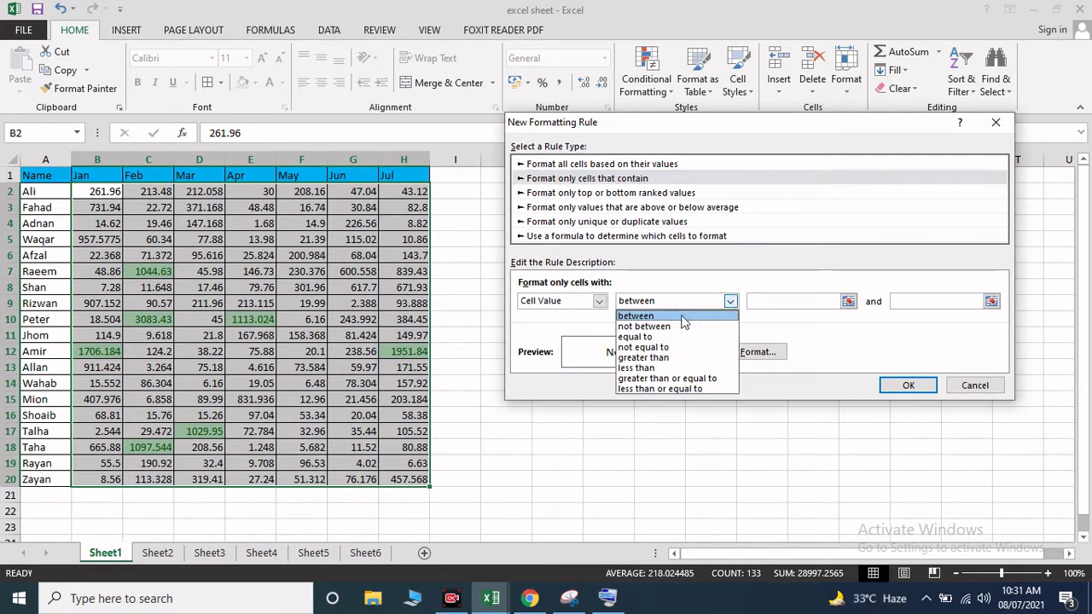
left_click(673, 368)
left_click(806, 300)
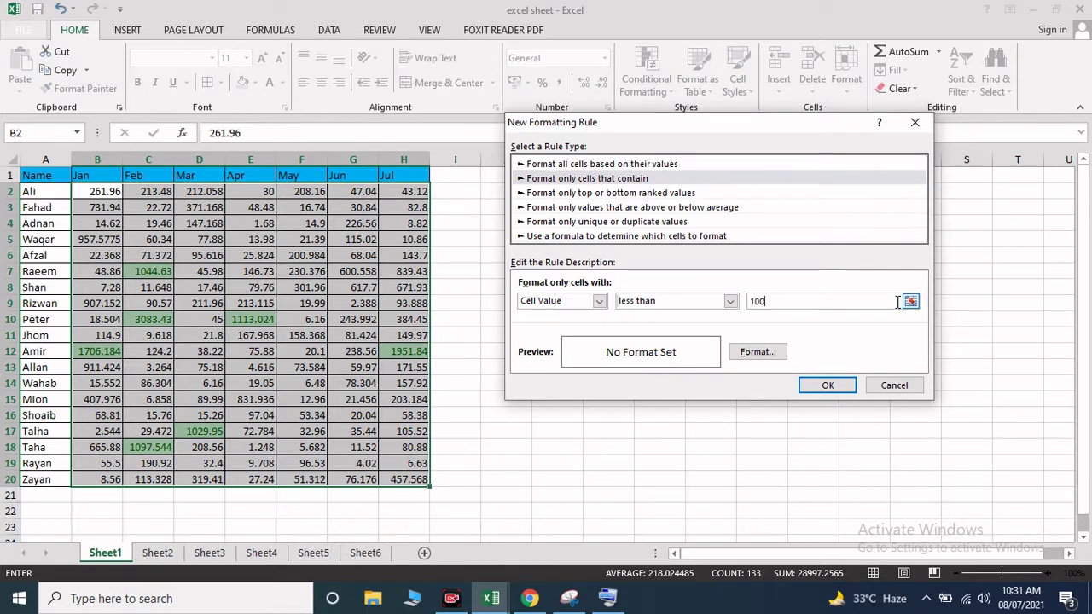
Give the less-than-1000 rule a red background fill and apply it to the sales figures.
left_click(778, 353)
left_click(548, 239)
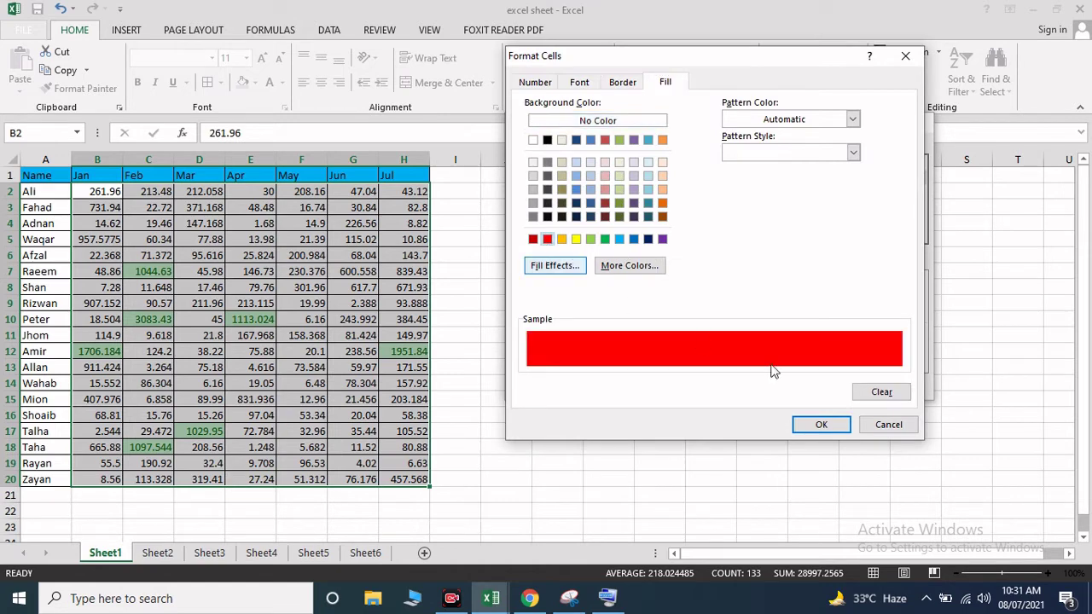
left_click(821, 425)
left_click(830, 383)
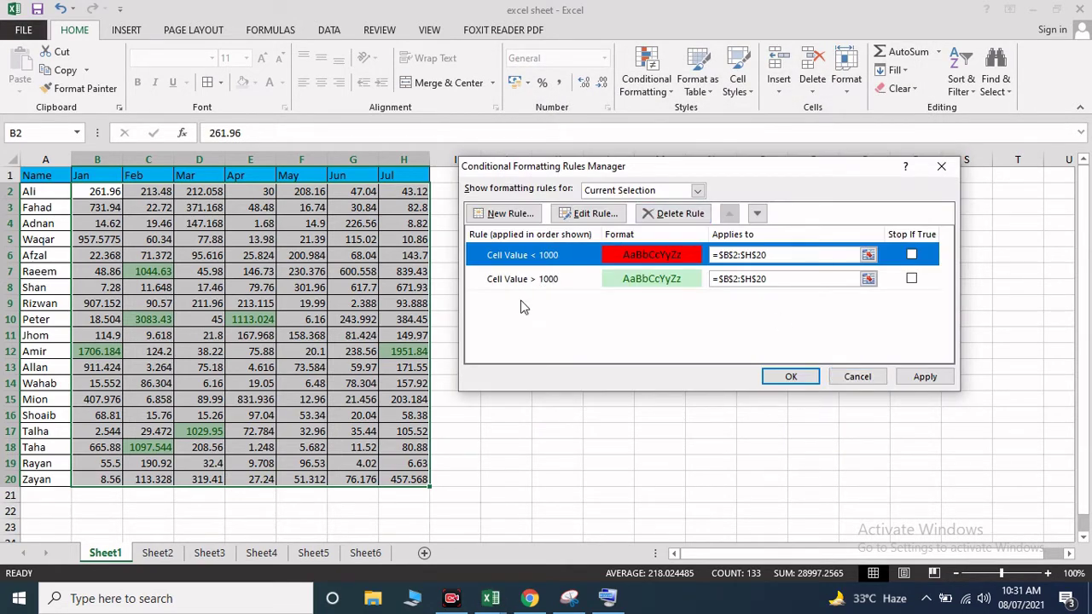
left_click(790, 377)
left_click(333, 275)
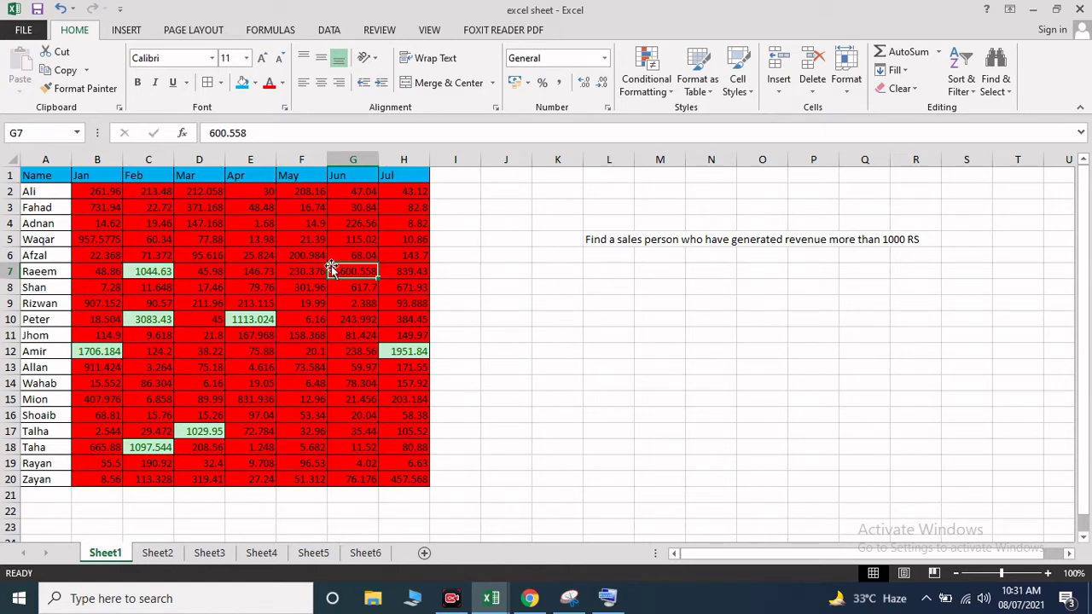
left_click(261, 320)
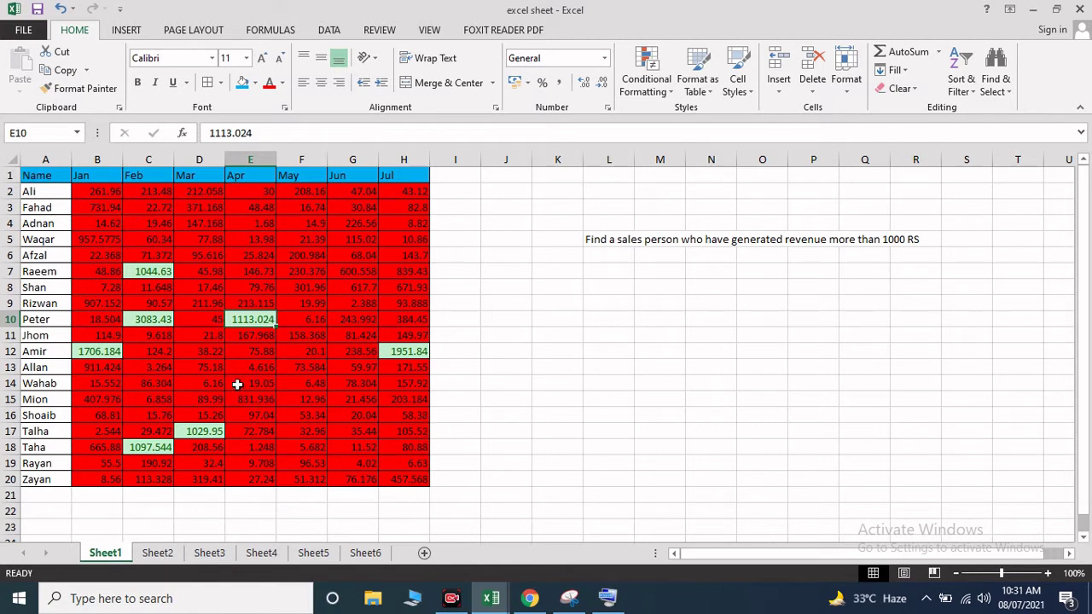
left_click(550, 338)
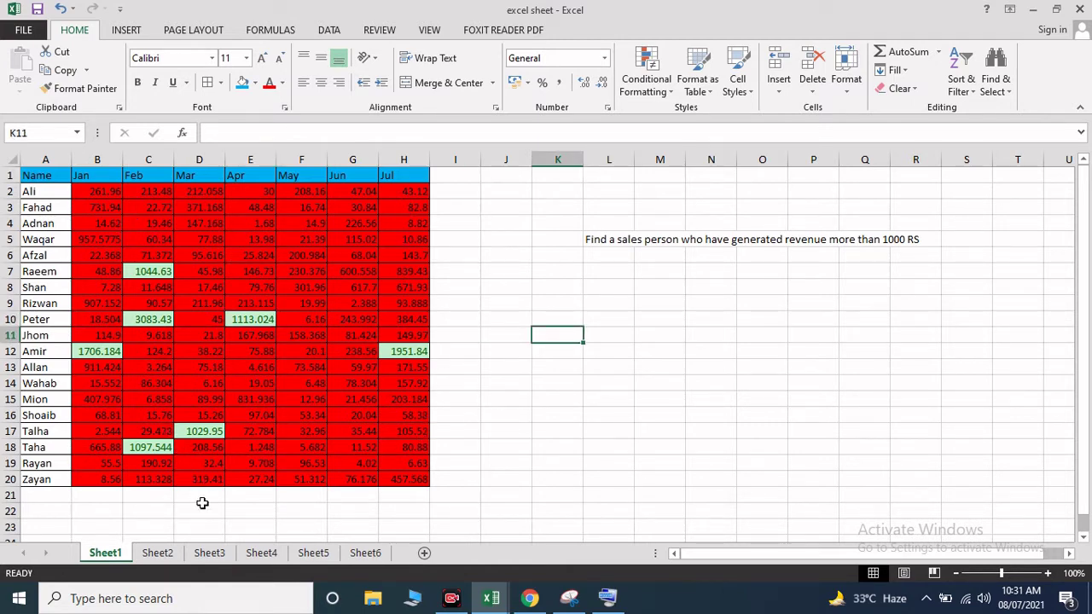
On Sheet2, format cells B2:H20 by their values with a 3-Color Scale rule.
left_click(158, 552)
left_click(599, 349)
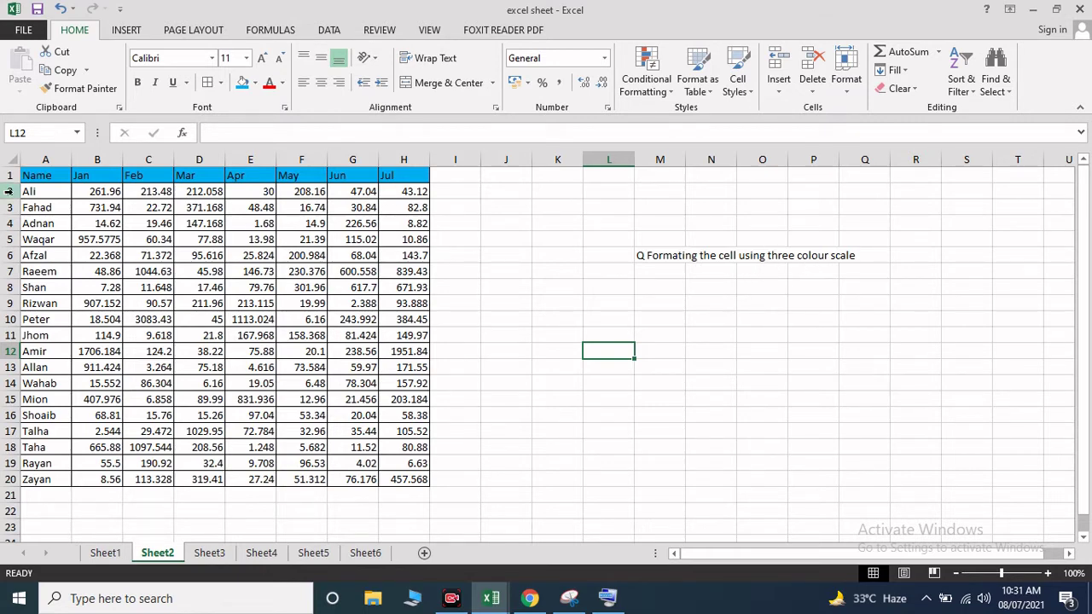
left_click_drag(109, 192, 398, 475)
left_click(648, 83)
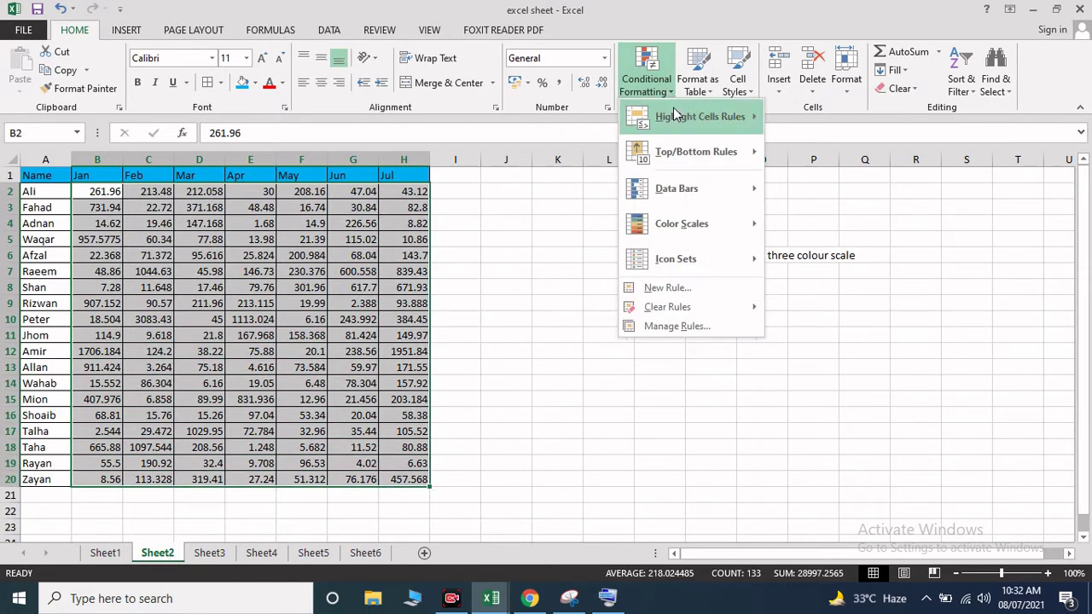
mouse_move(675, 110)
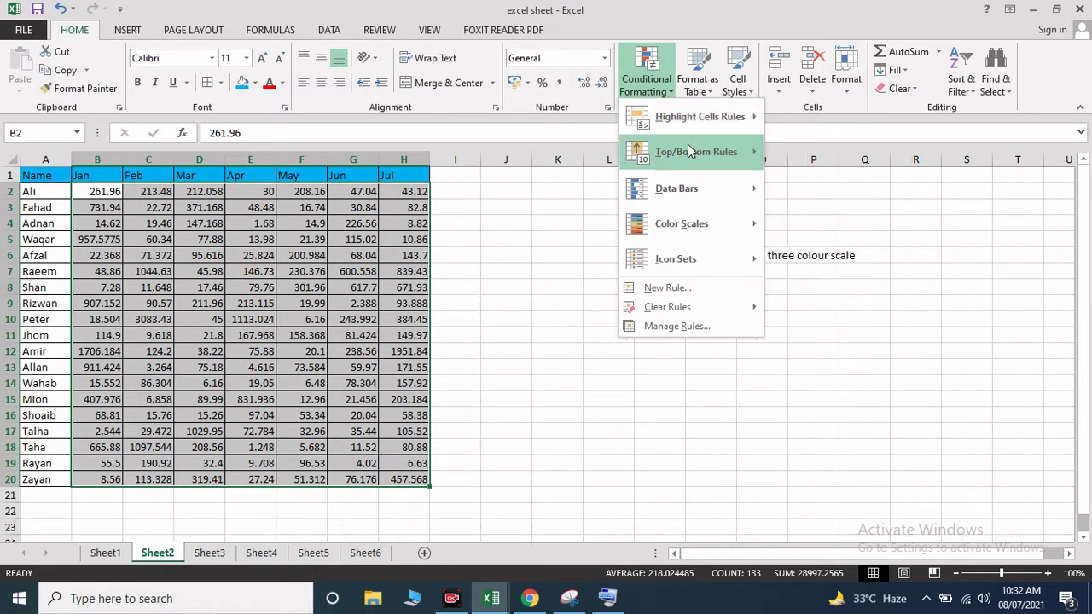
mouse_move(707, 223)
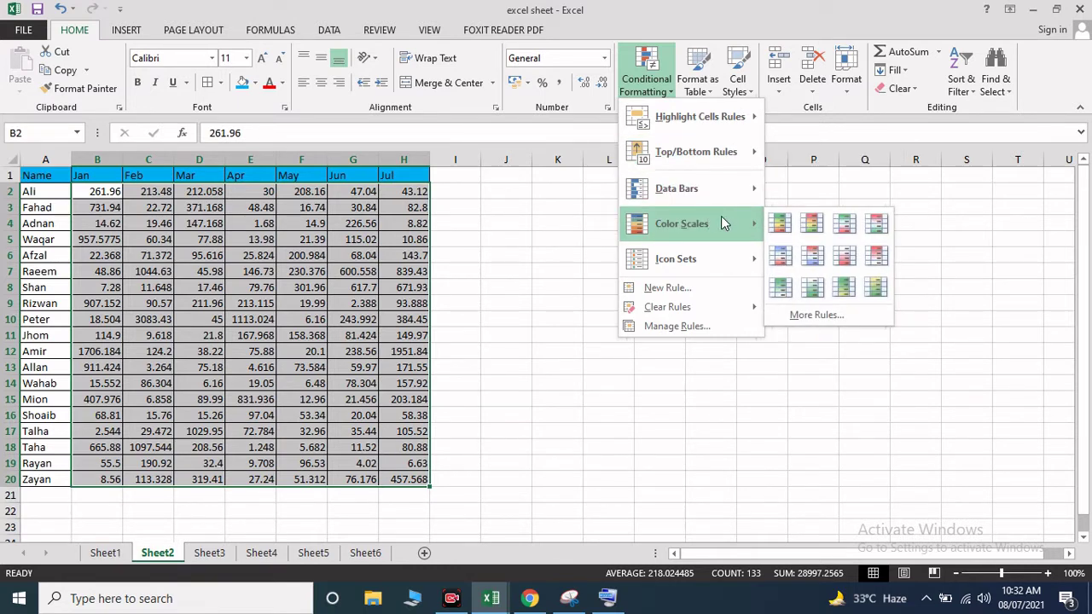
left_click(834, 316)
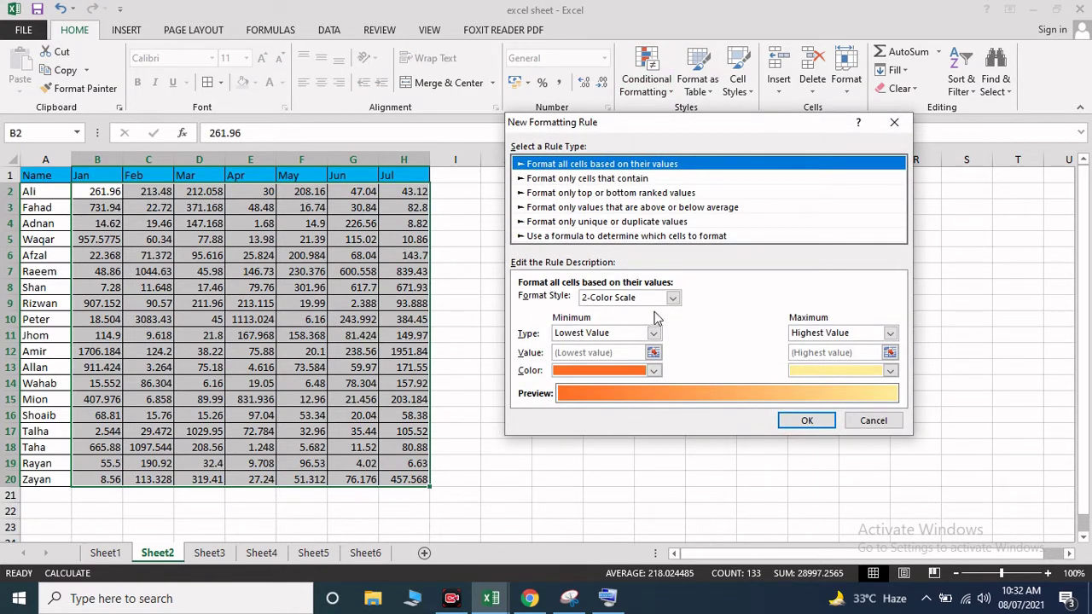
left_click(673, 300)
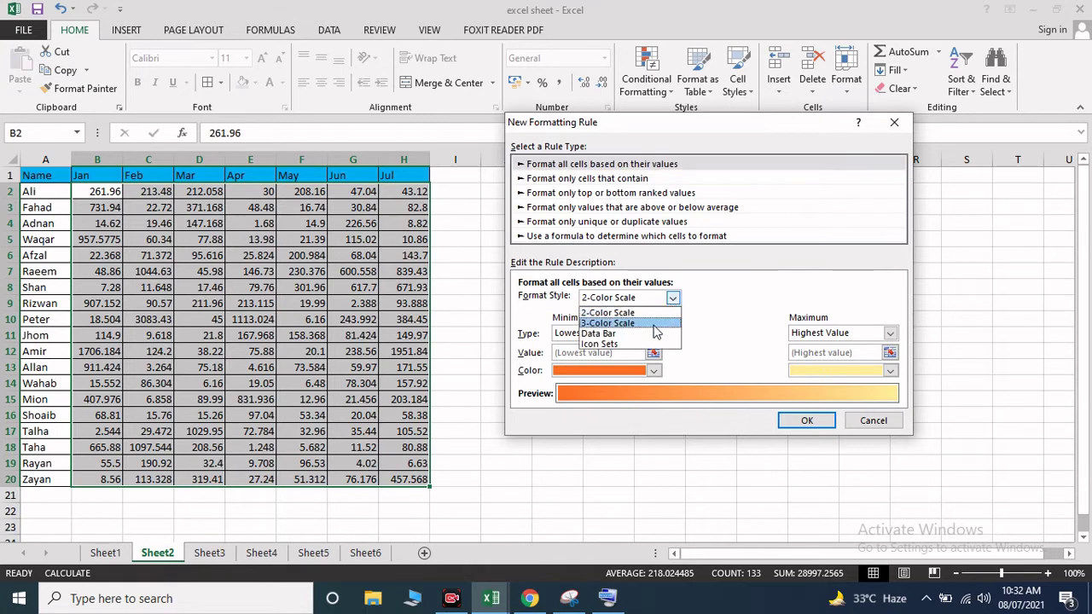
left_click(607, 322)
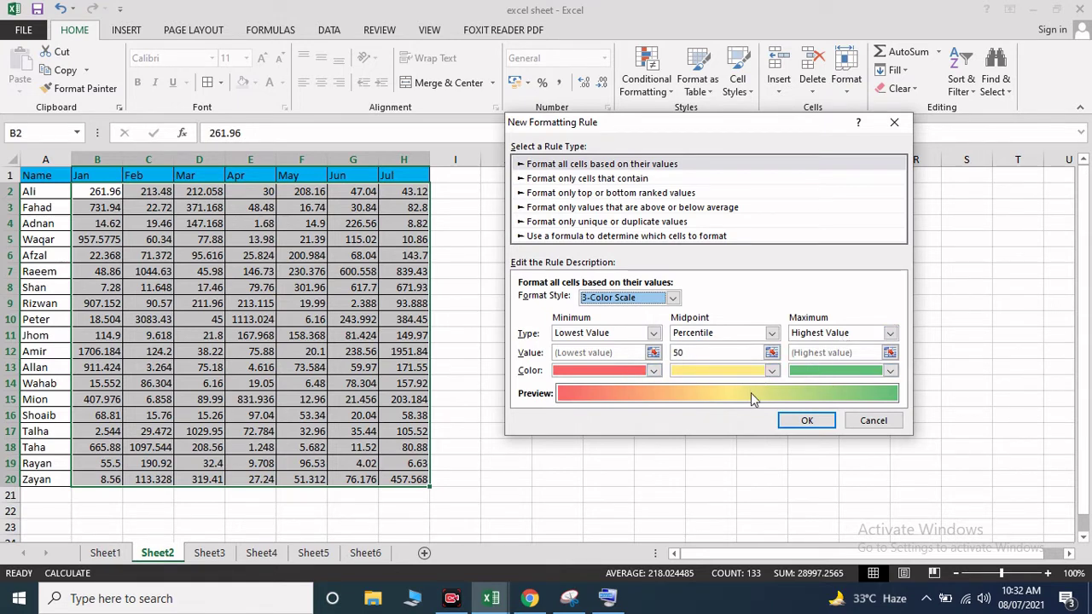
left_click(806, 423)
left_click(319, 303)
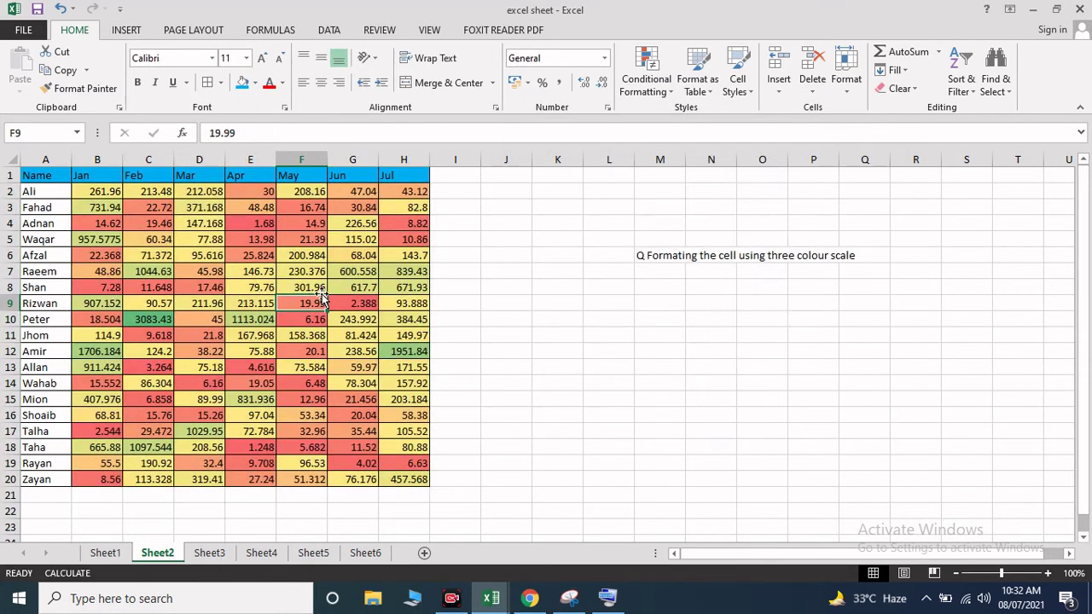
Edit the graded color scale rule for B2:H20 on Sheet2 so its minimum is the number 500.
left_click_drag(106, 191, 406, 480)
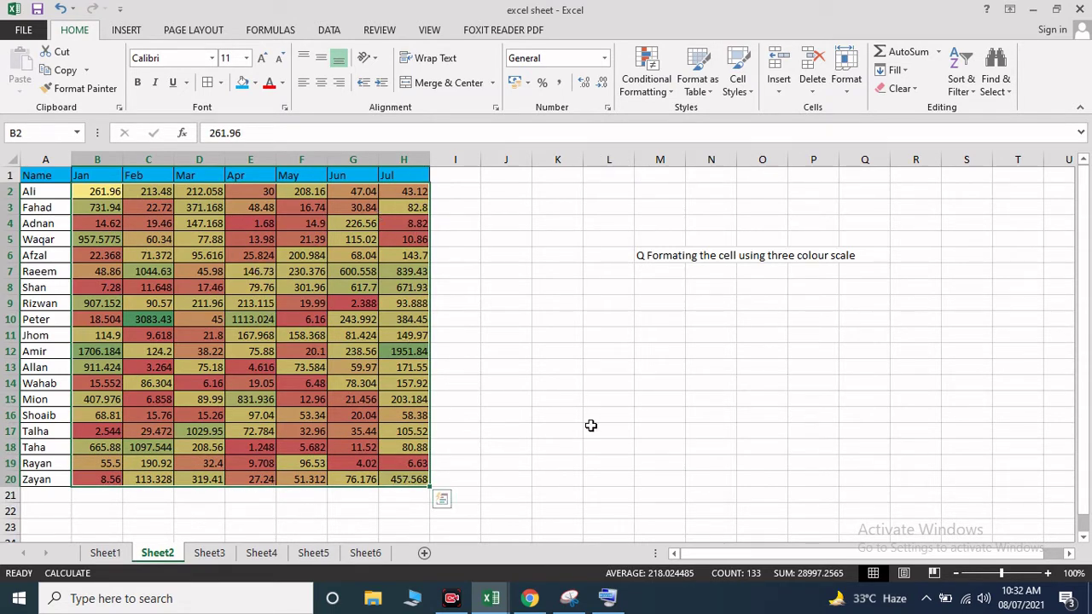
left_click(661, 101)
left_click(649, 318)
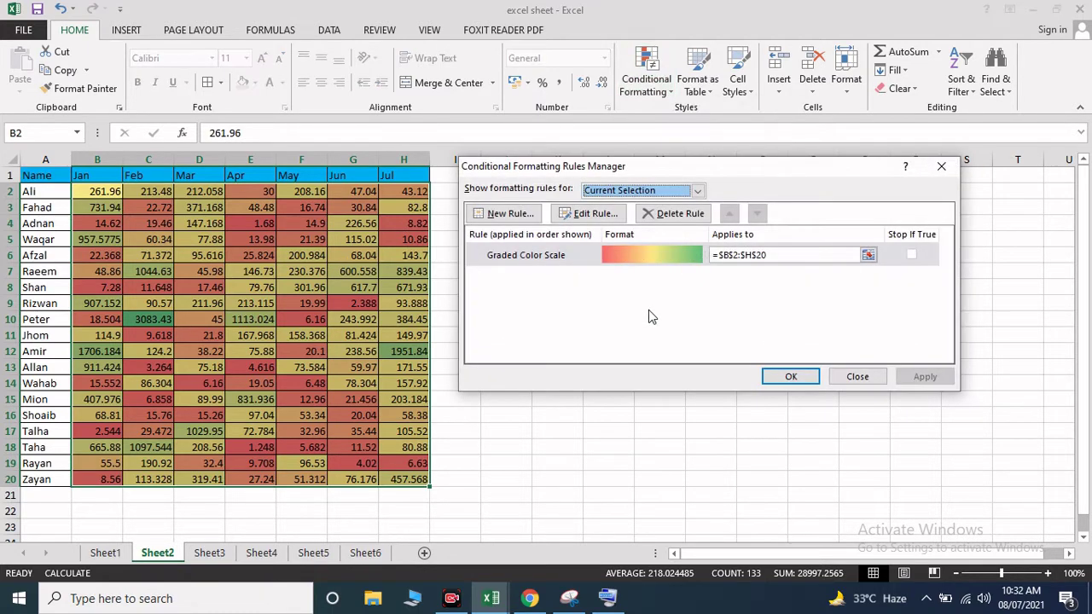
left_click(562, 258)
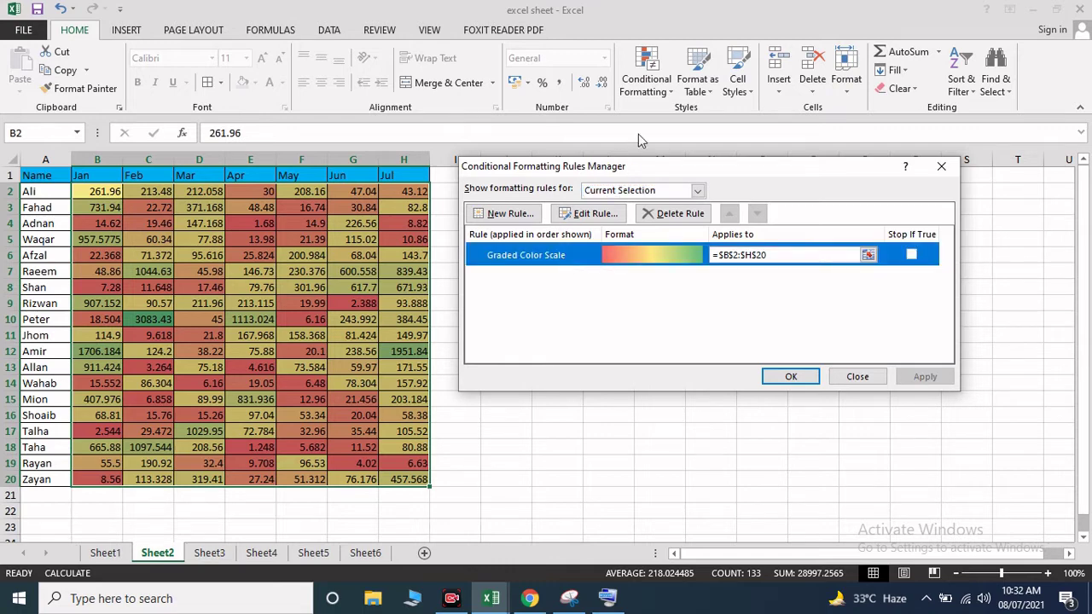
left_click(601, 213)
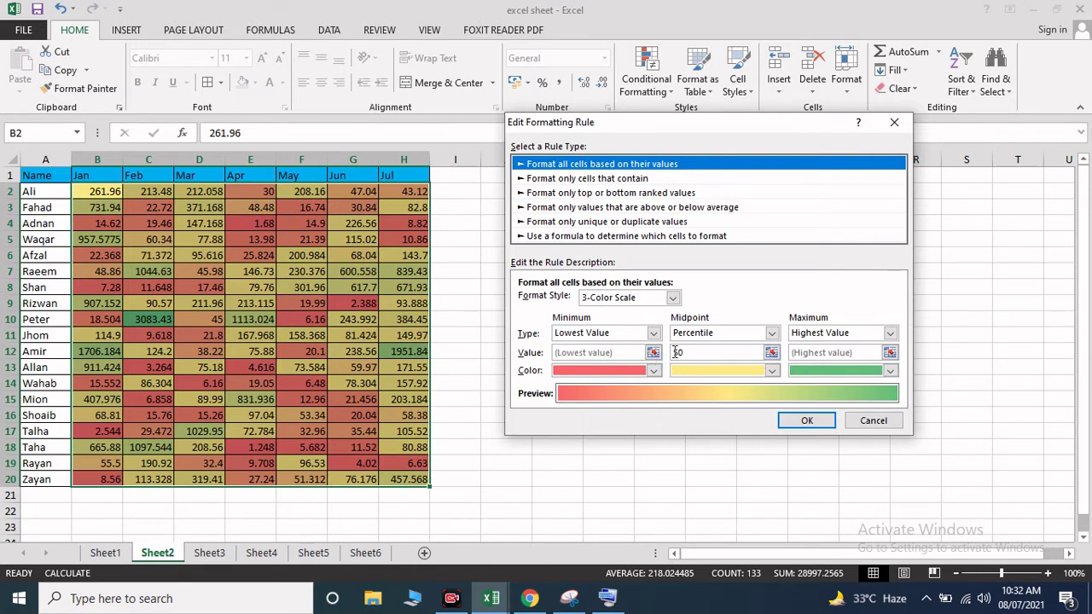
left_click(711, 352)
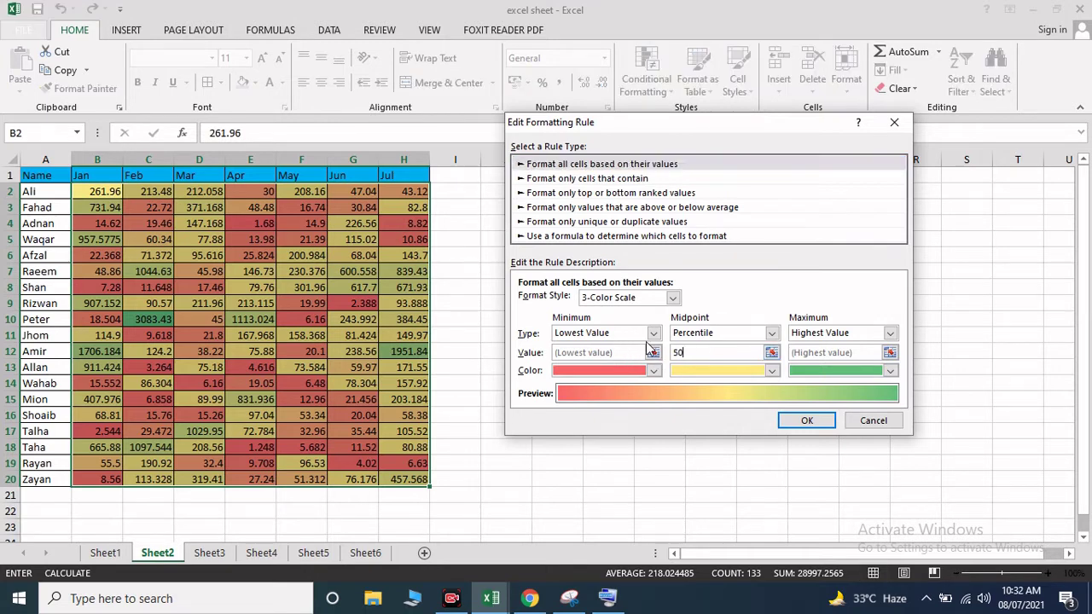
left_click(653, 333)
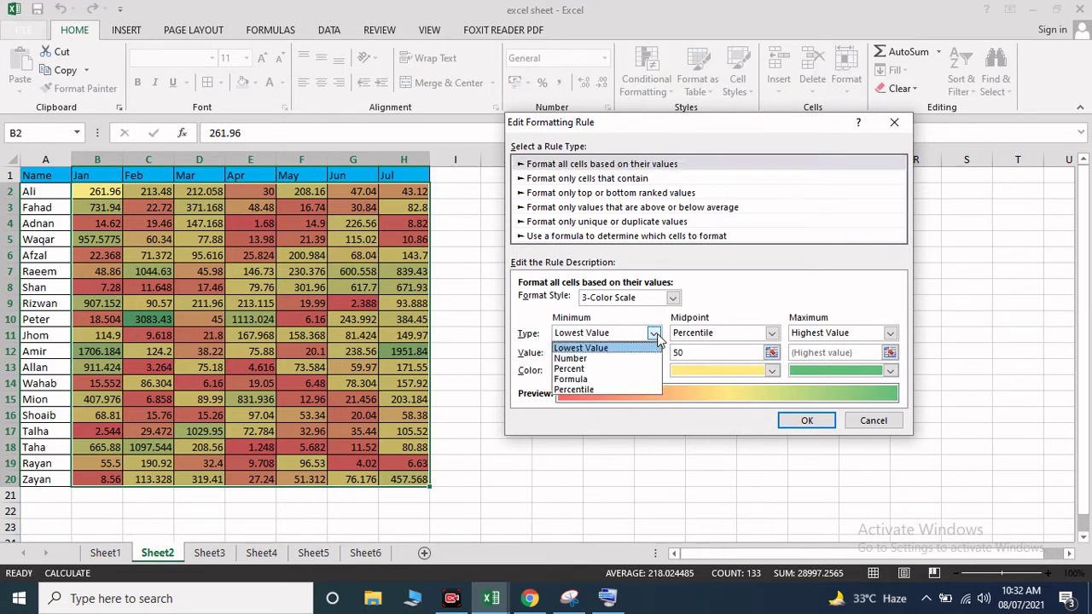
left_click(600, 358)
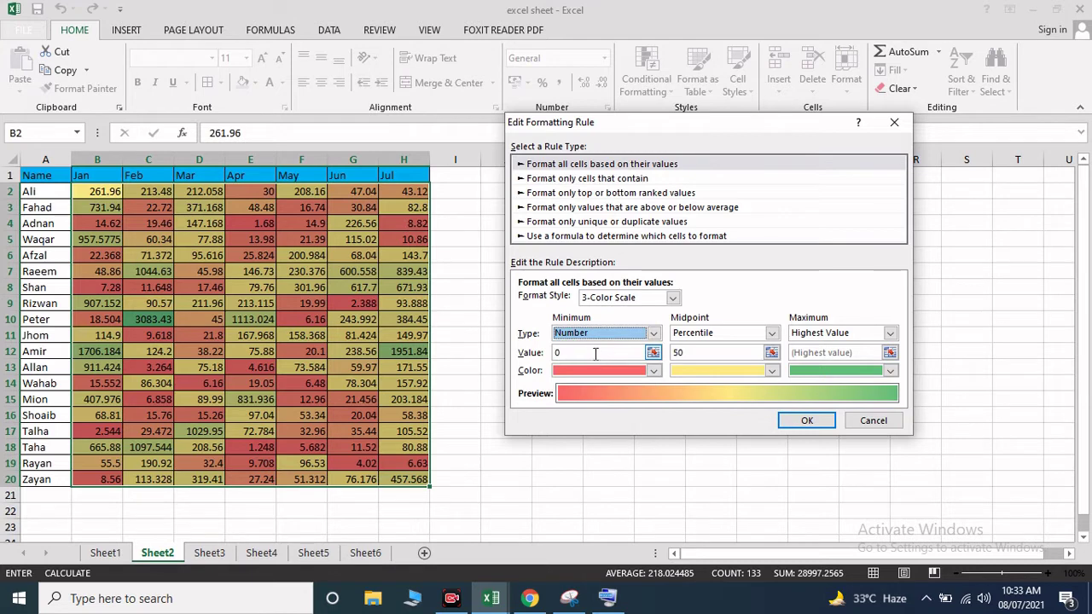
left_click(595, 353)
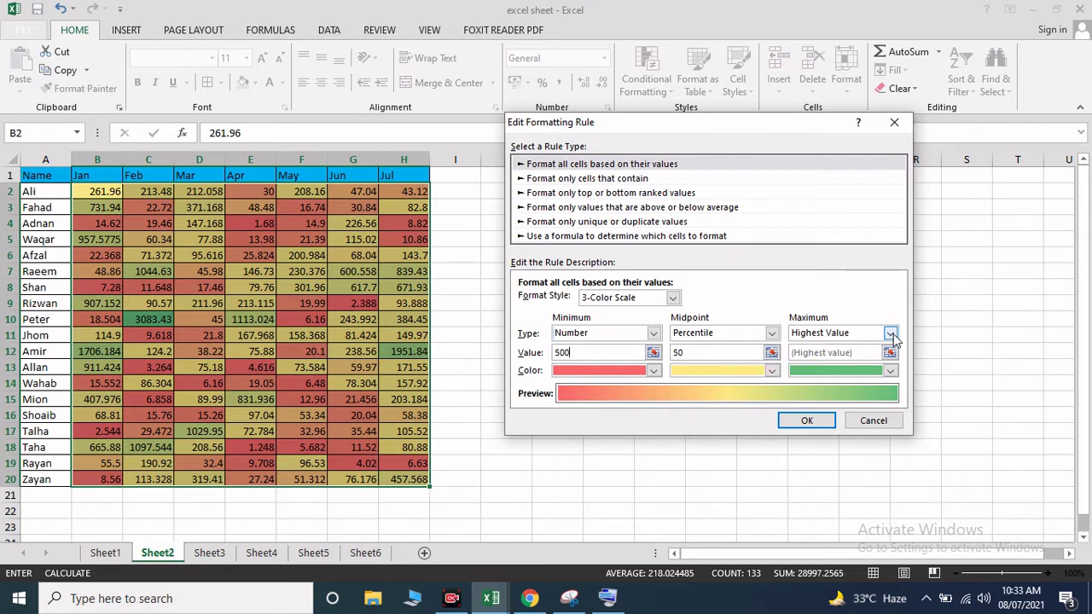
Set the color scale's maximum to the number 1000 and apply the edited rule to the sales figures.
left_click(889, 333)
left_click(833, 357)
left_click(826, 352)
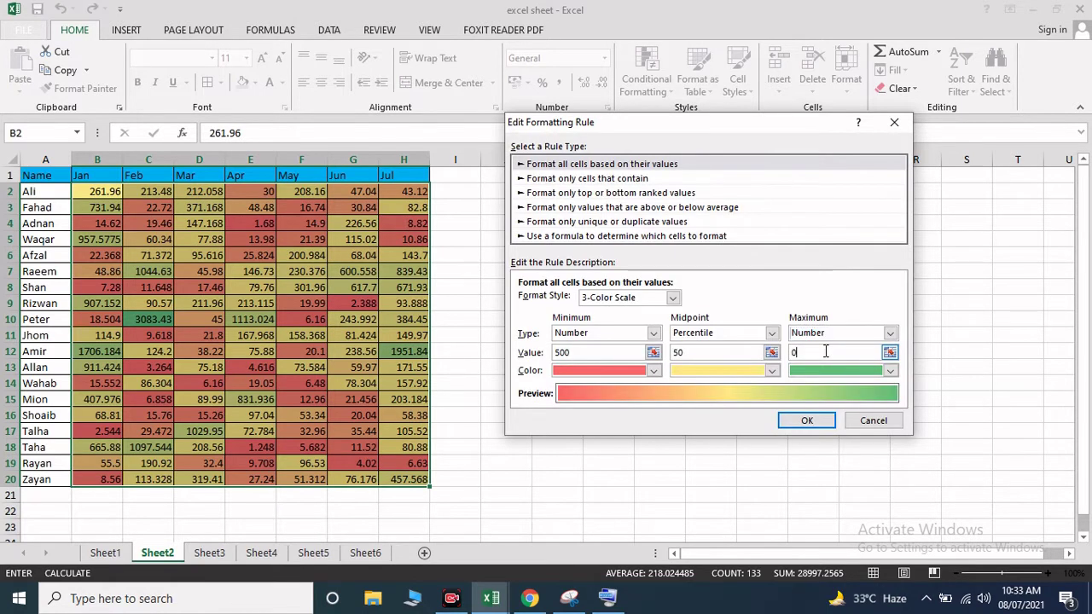
type("1000")
left_click(806, 420)
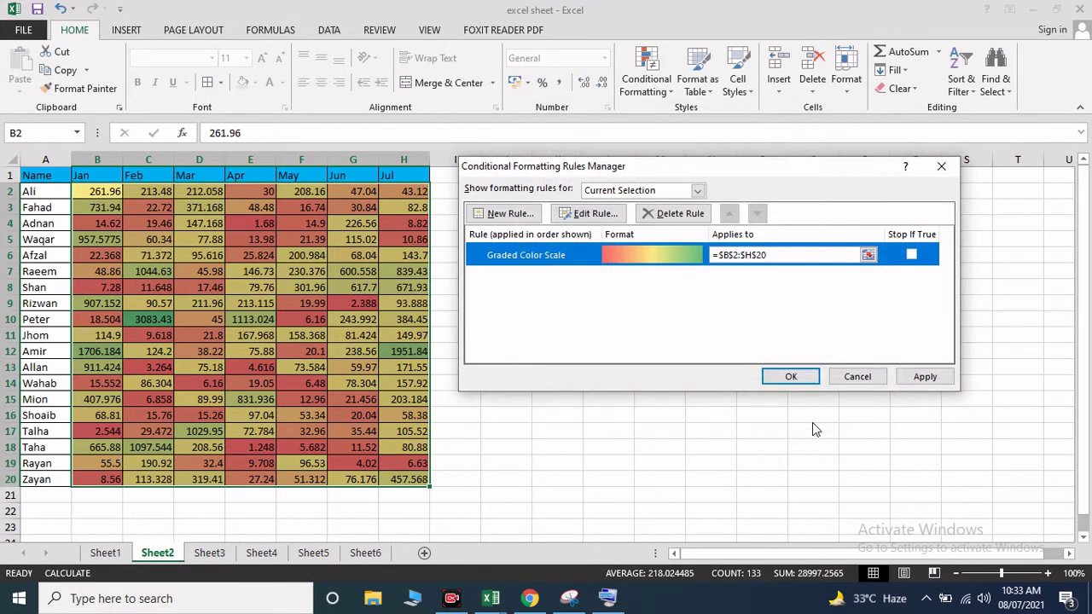
left_click(912, 377)
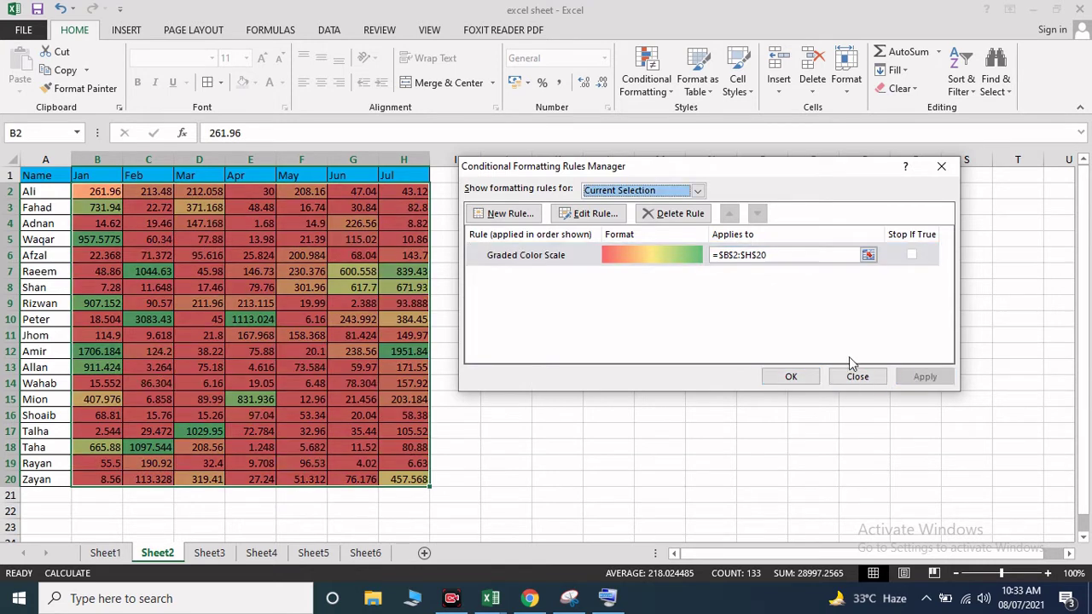
left_click(789, 382)
left_click(412, 319)
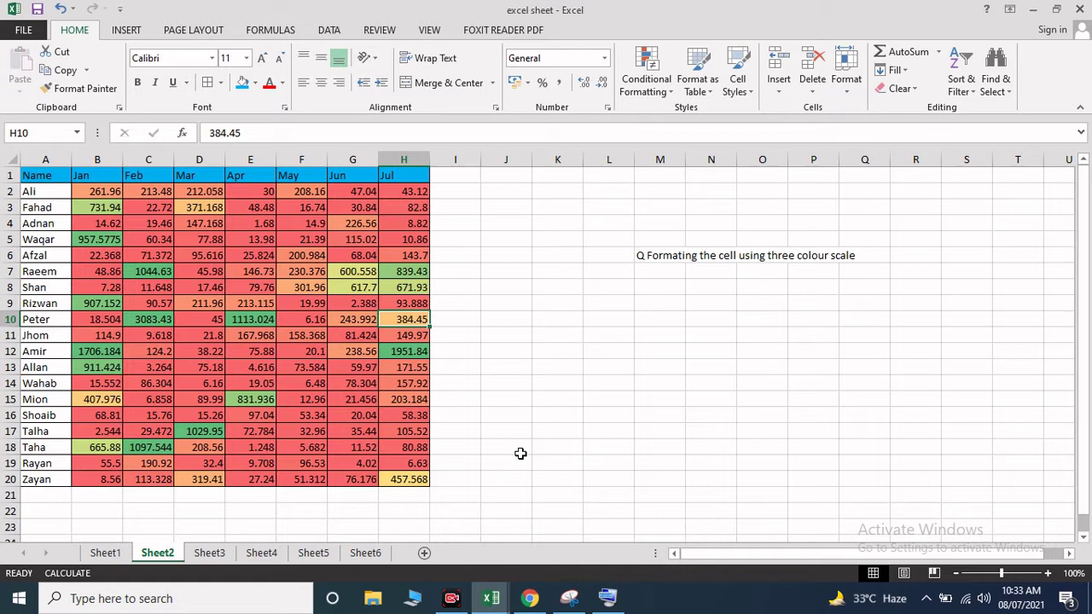
On Sheet3, correct the note in L6 to read "Revenue less than average revenue in red".
left_click(225, 555)
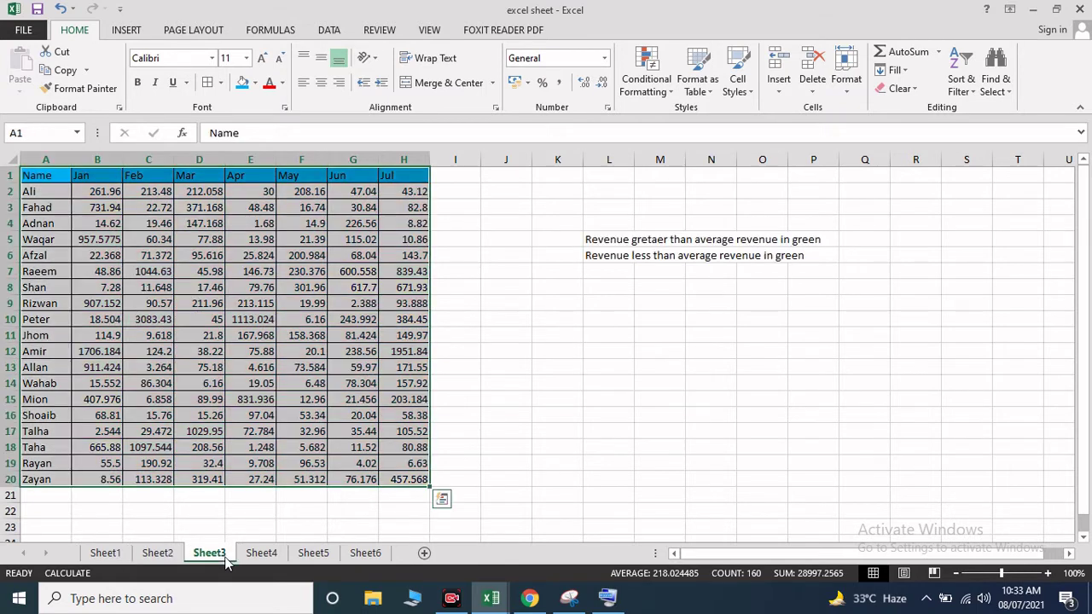
left_click(653, 365)
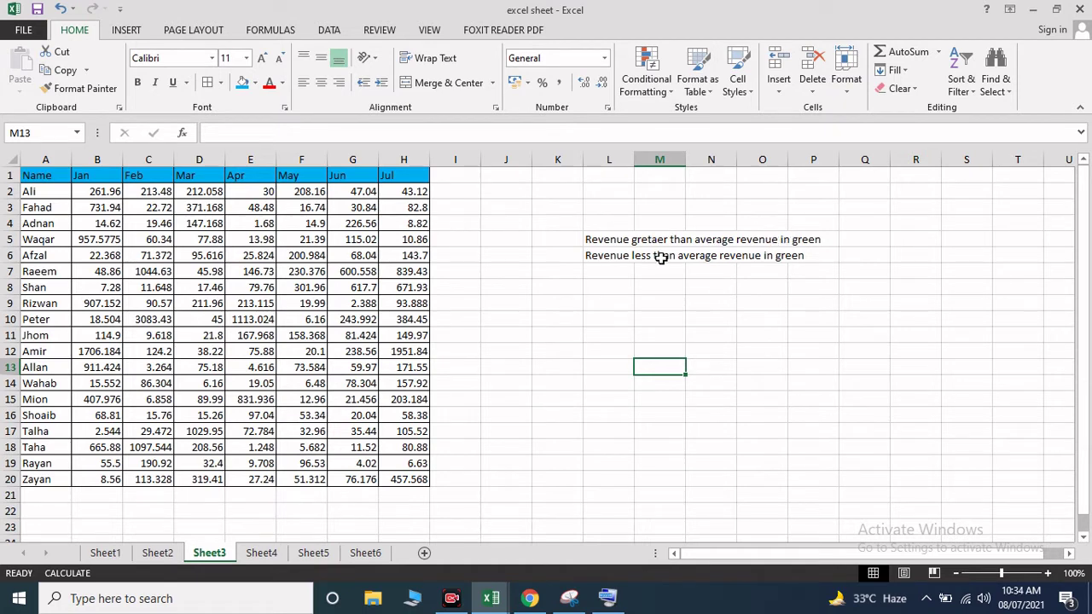
left_click(593, 256)
left_click(468, 134)
key("BackSpace")
key("BackSpace")
key("BackSpace")
key("BackSpace")
key("BackSpace")
type("red")
key("Return")
key("Return")
left_click(602, 297)
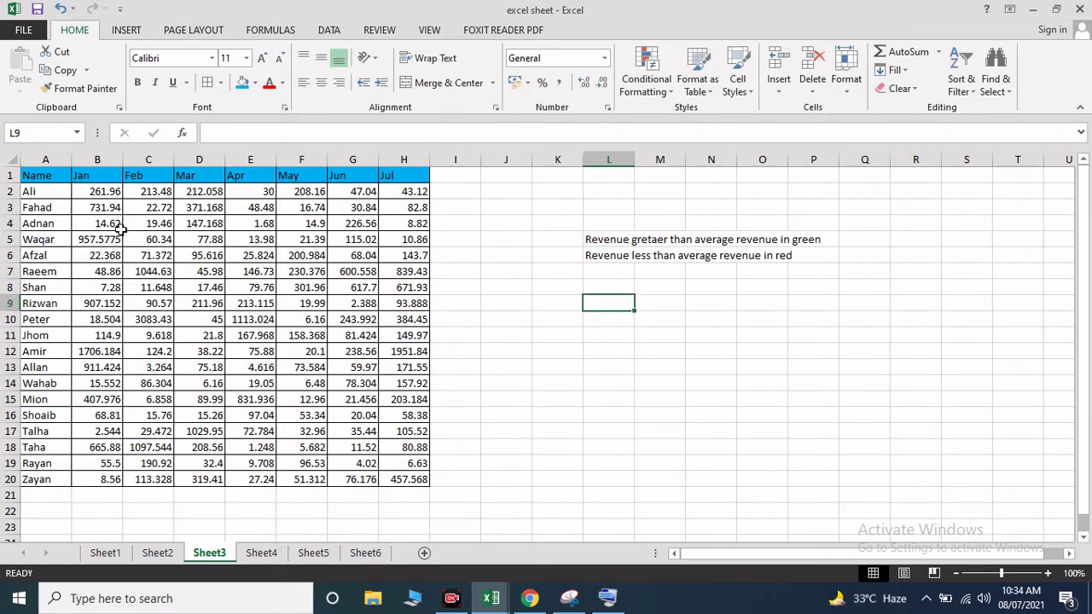
Highlight the above-average values in B2:H20 on Sheet3 using Green Fill with Dark Green Text.
left_click_drag(90, 190, 421, 475)
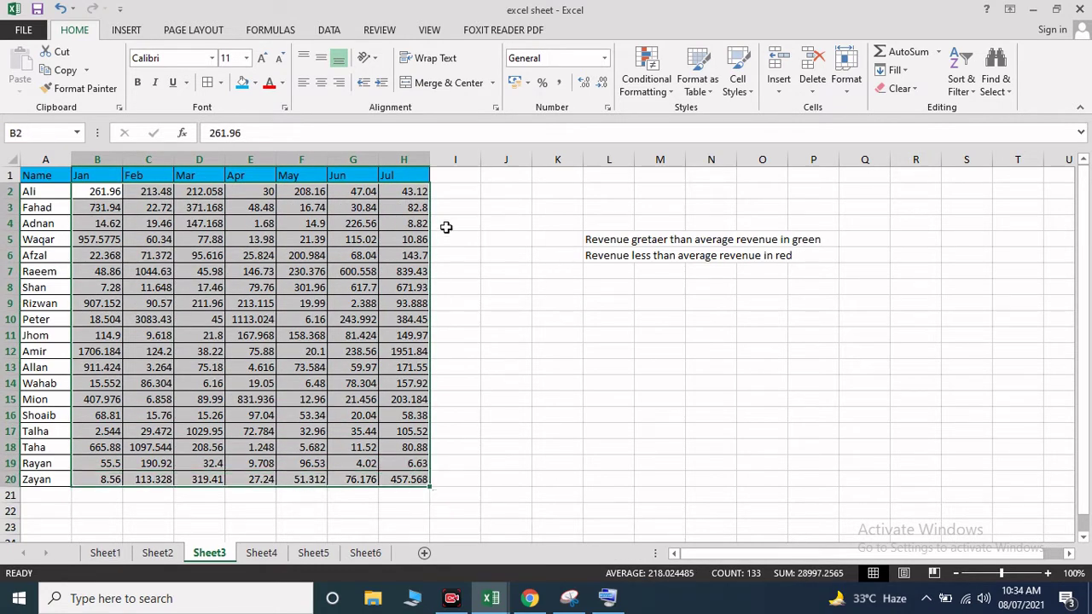
left_click(658, 94)
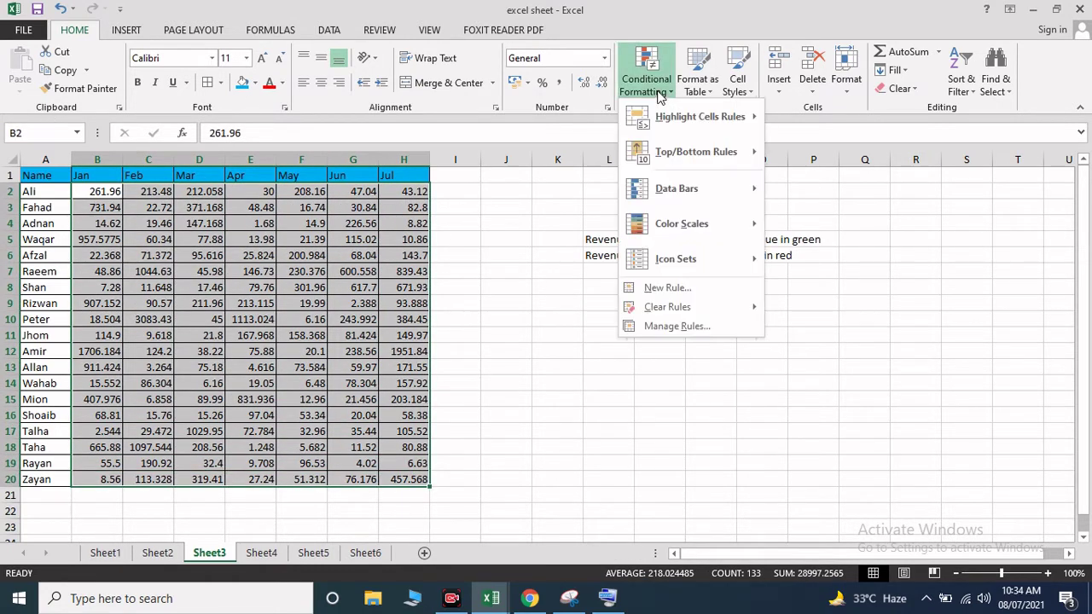
mouse_move(703, 148)
mouse_move(701, 184)
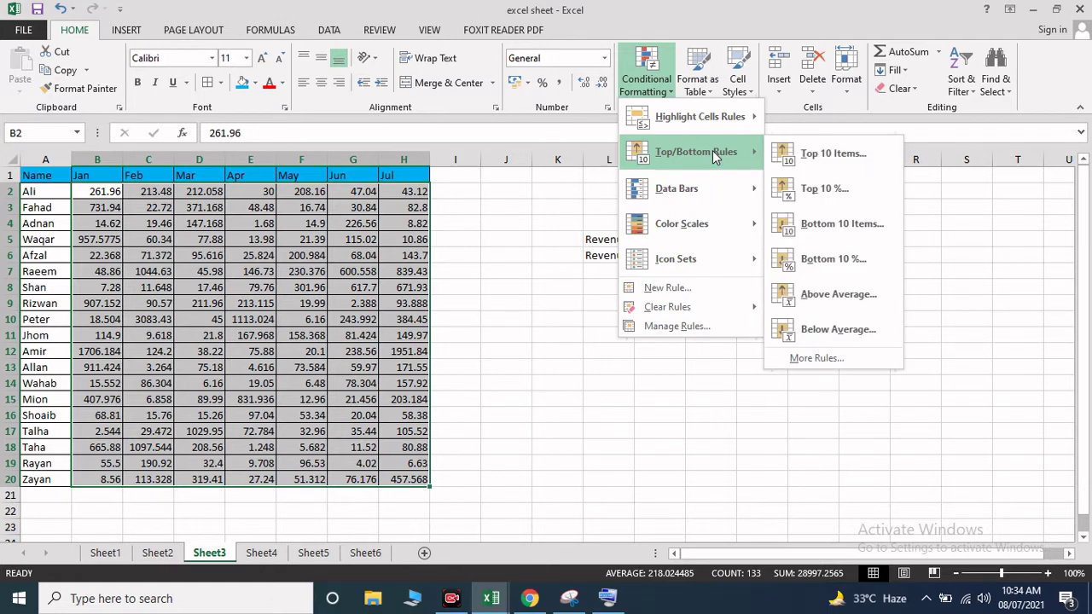
left_click(838, 294)
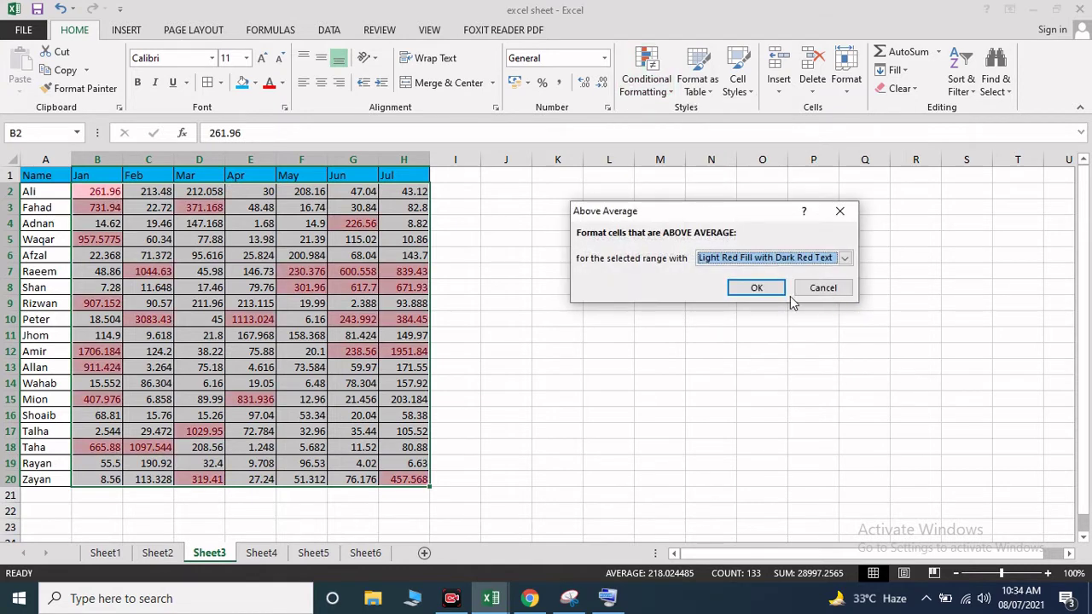
left_click_drag(759, 216, 718, 285)
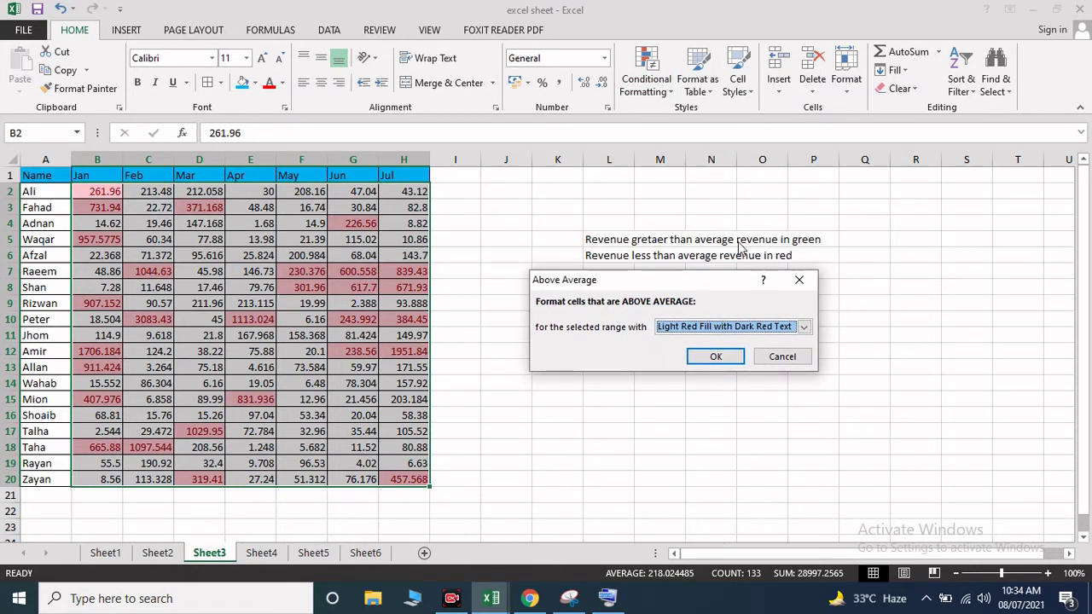
left_click(804, 326)
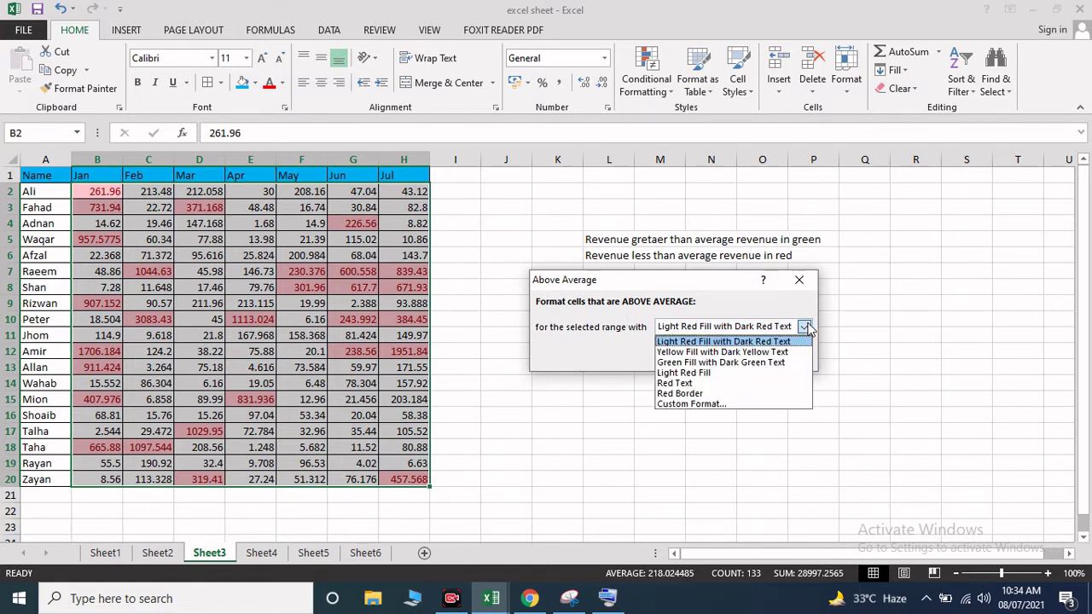
left_click(757, 361)
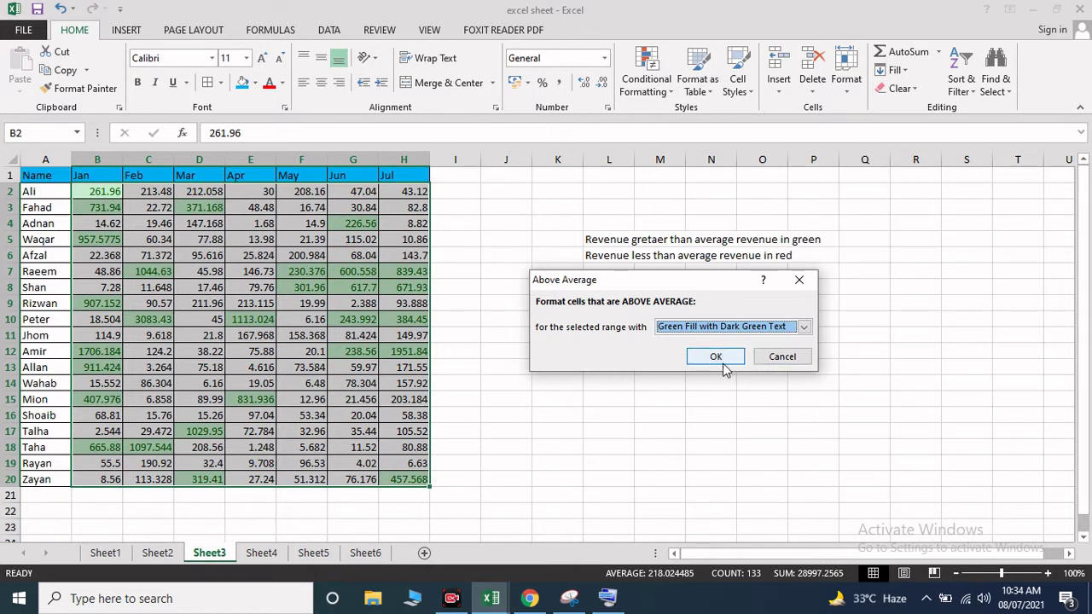
left_click(717, 360)
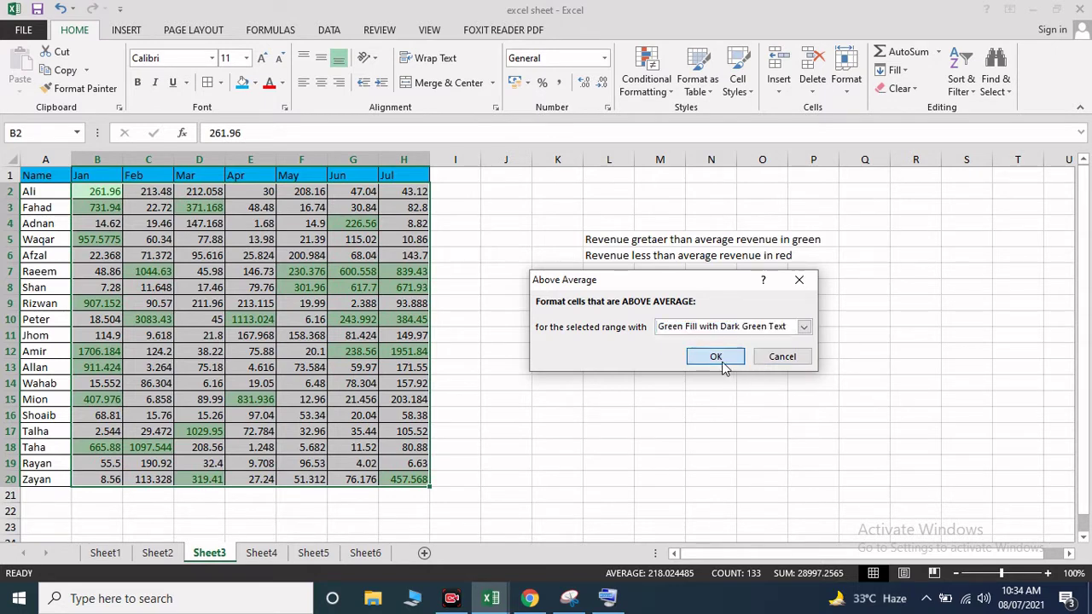
Highlight the below-average values in B2:H20 using Light Red Fill with Dark Red Text.
left_click(654, 93)
mouse_move(718, 229)
mouse_move(747, 162)
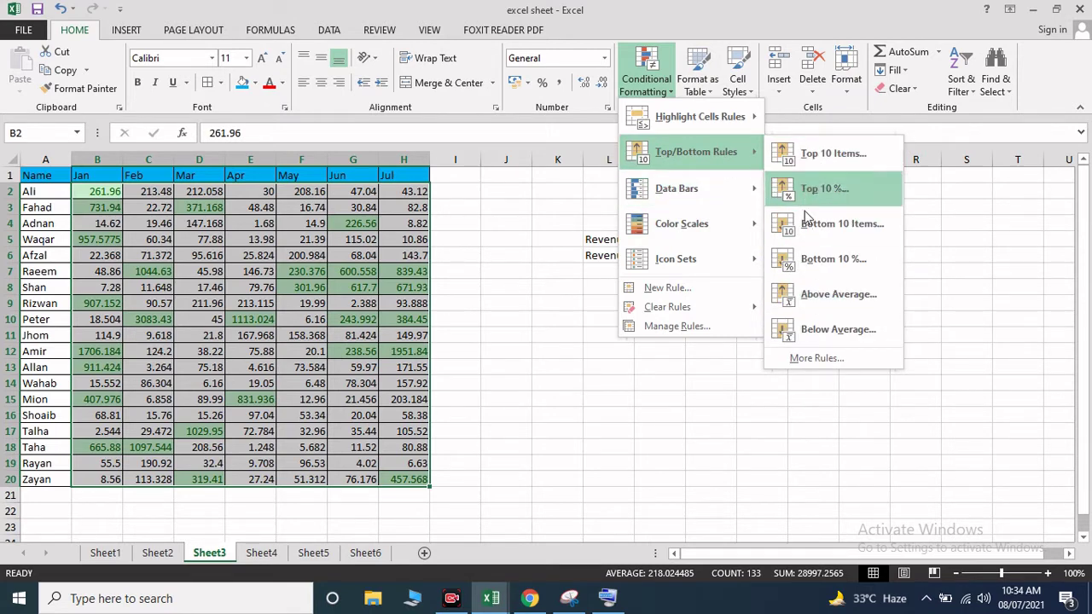
left_click(819, 332)
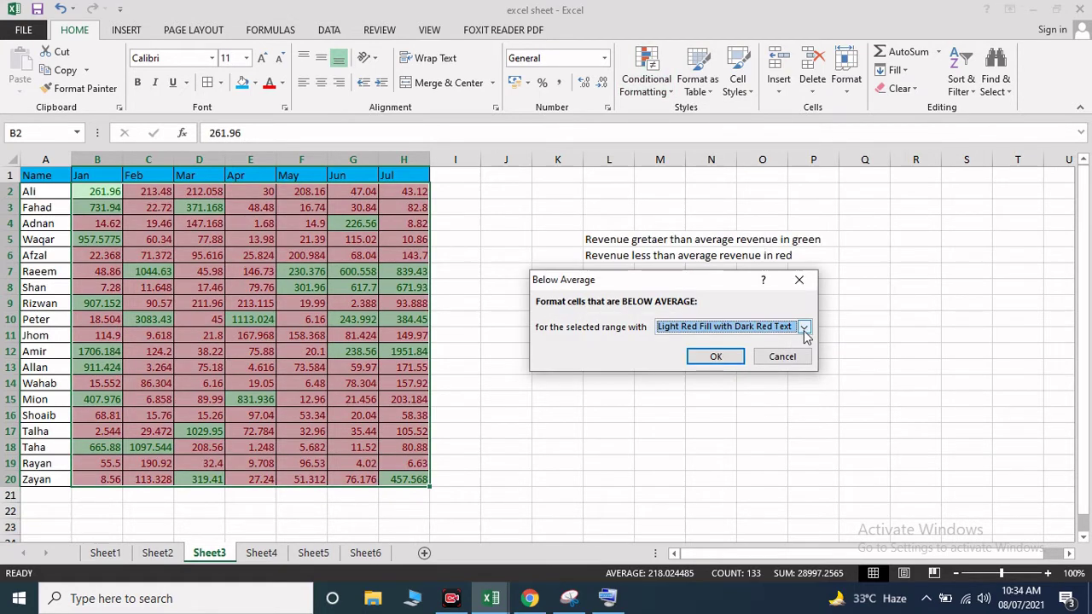
left_click(803, 330)
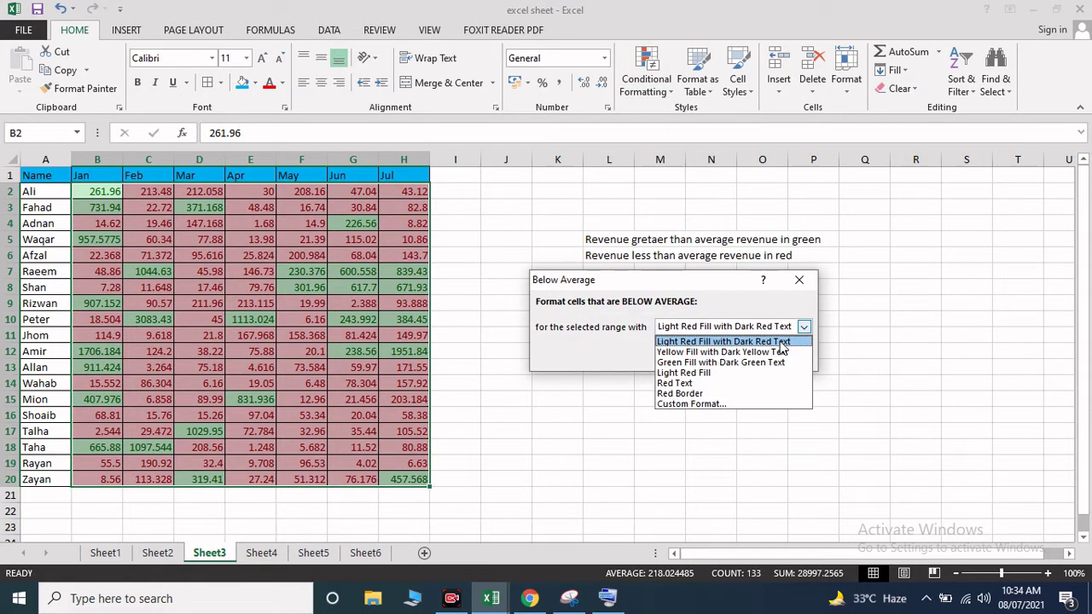
left_click(781, 342)
left_click(736, 357)
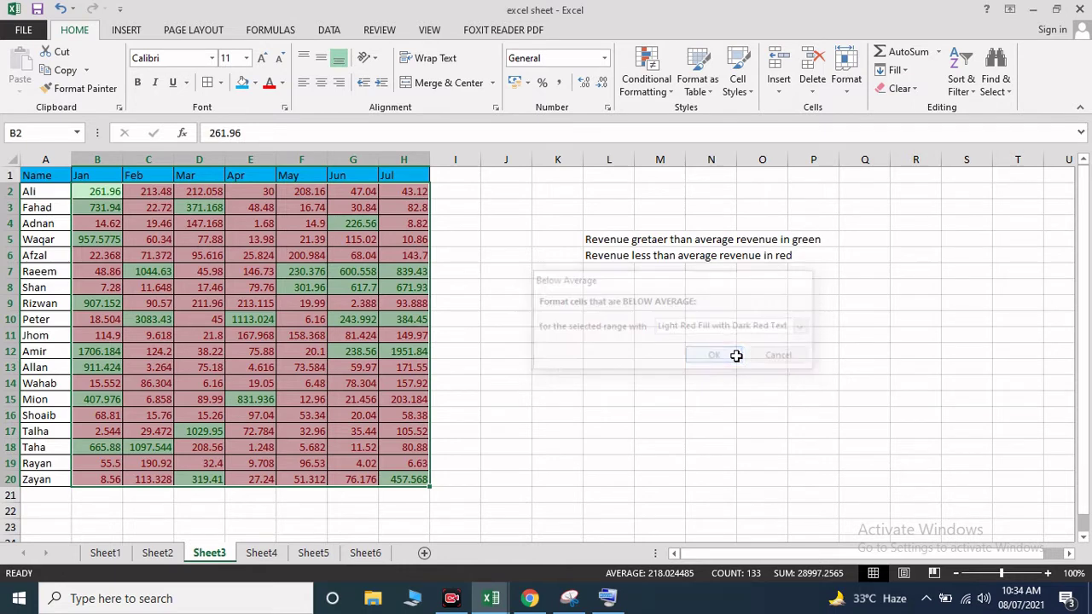
left_click(167, 307)
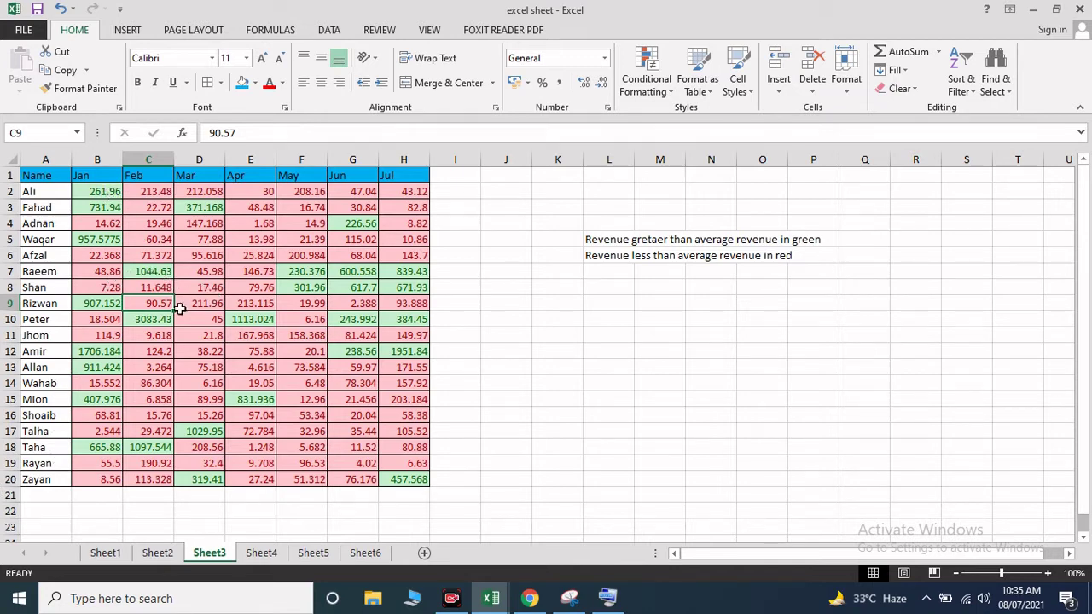
left_click(268, 354)
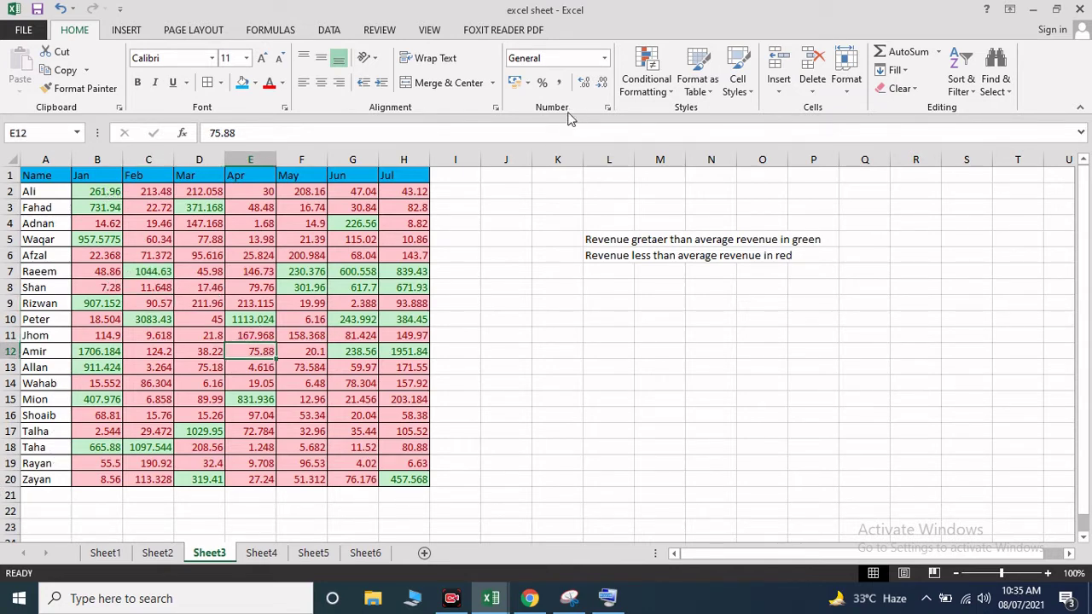
Review the conditional formatting rules applied on Sheet3 and the rule types available for a new rule, without adding one.
left_click(666, 89)
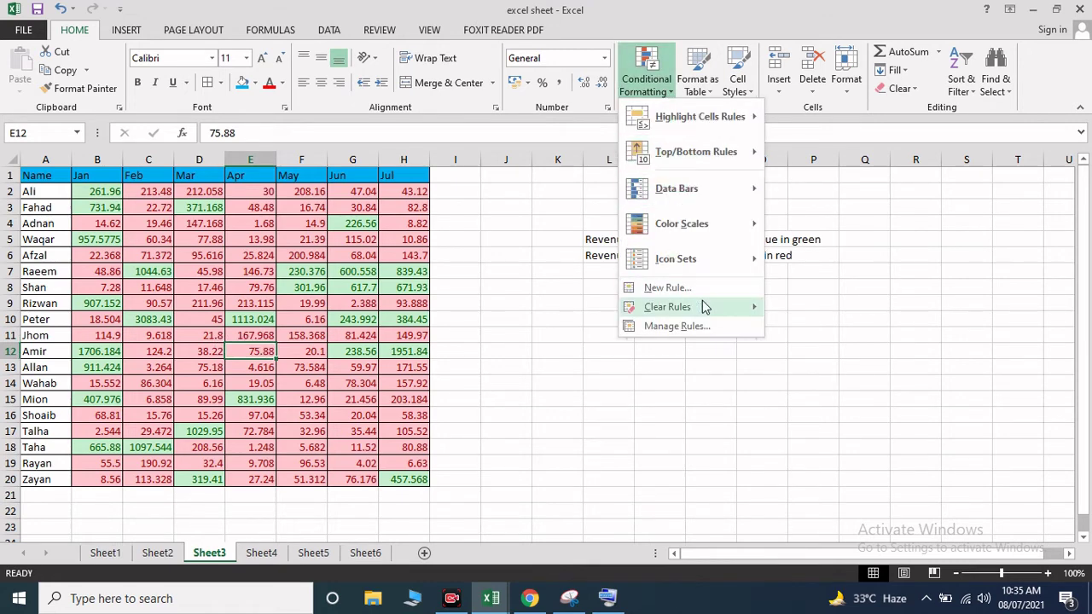
left_click(674, 325)
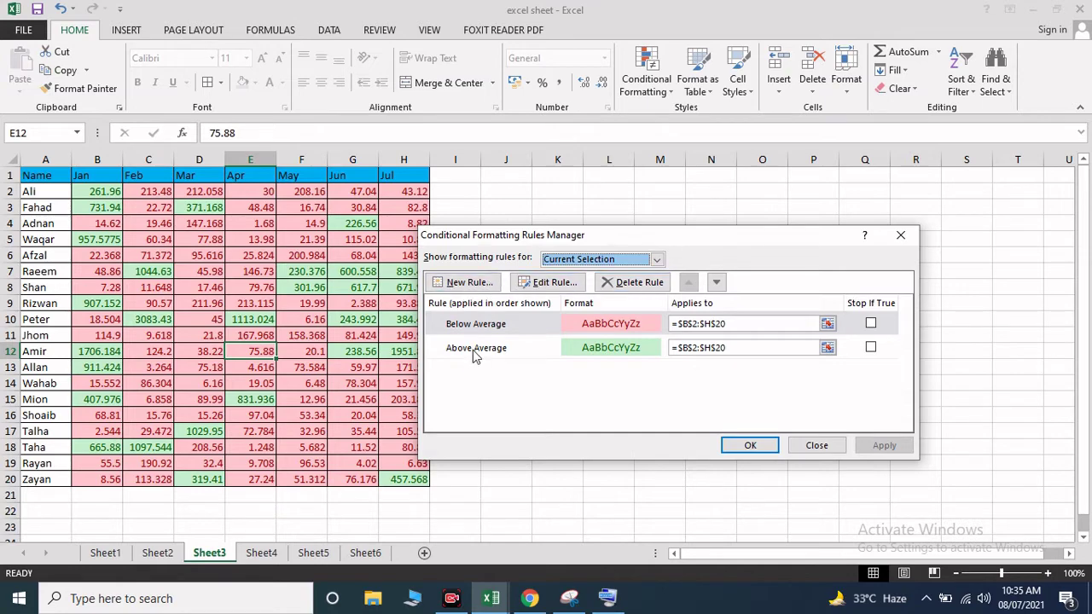
left_click(471, 283)
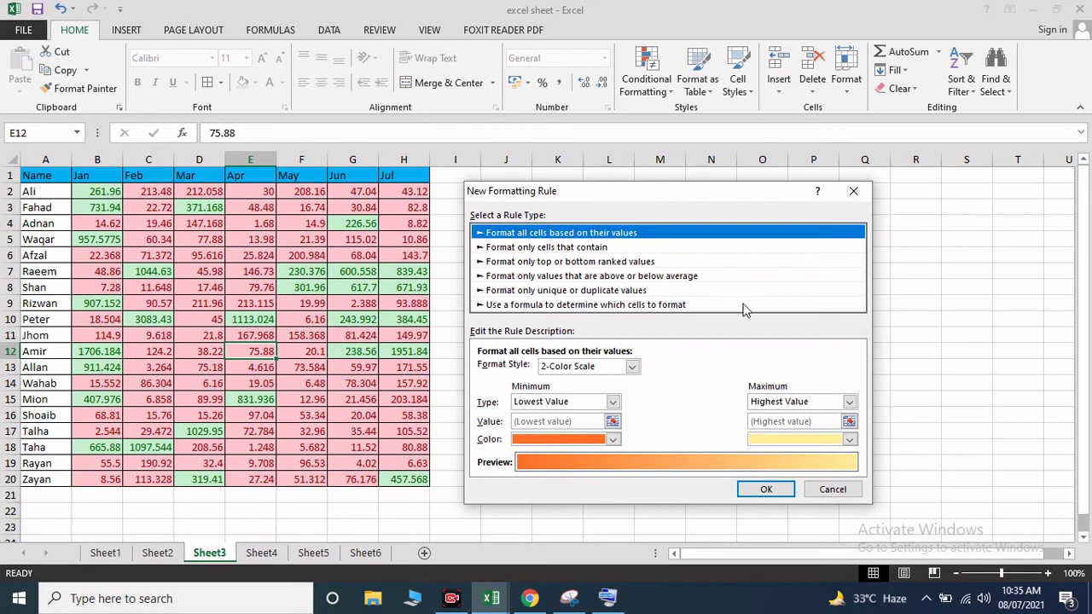
left_click(847, 489)
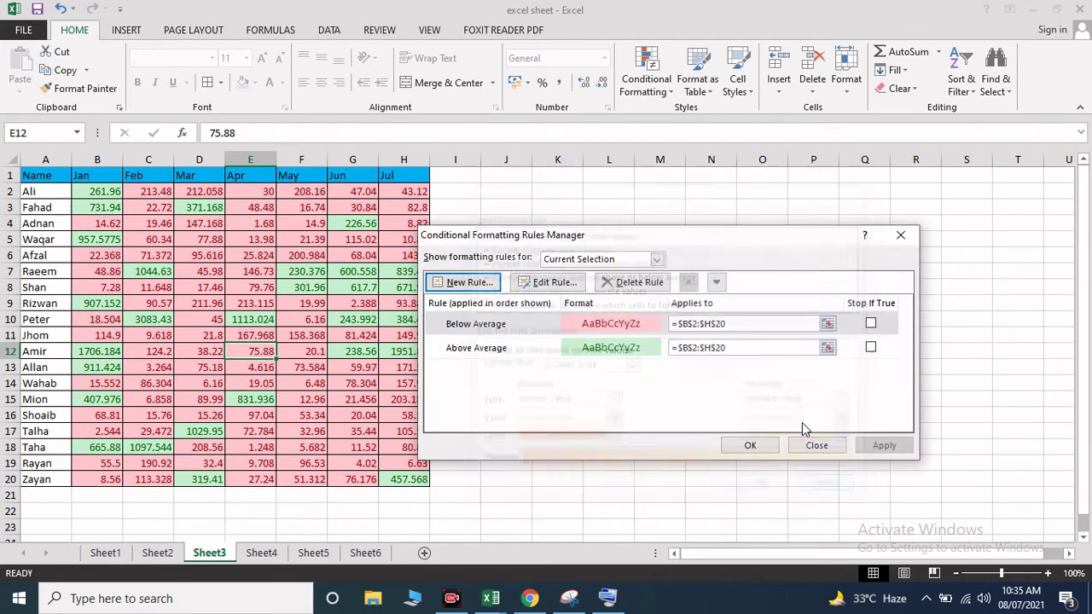
left_click(461, 283)
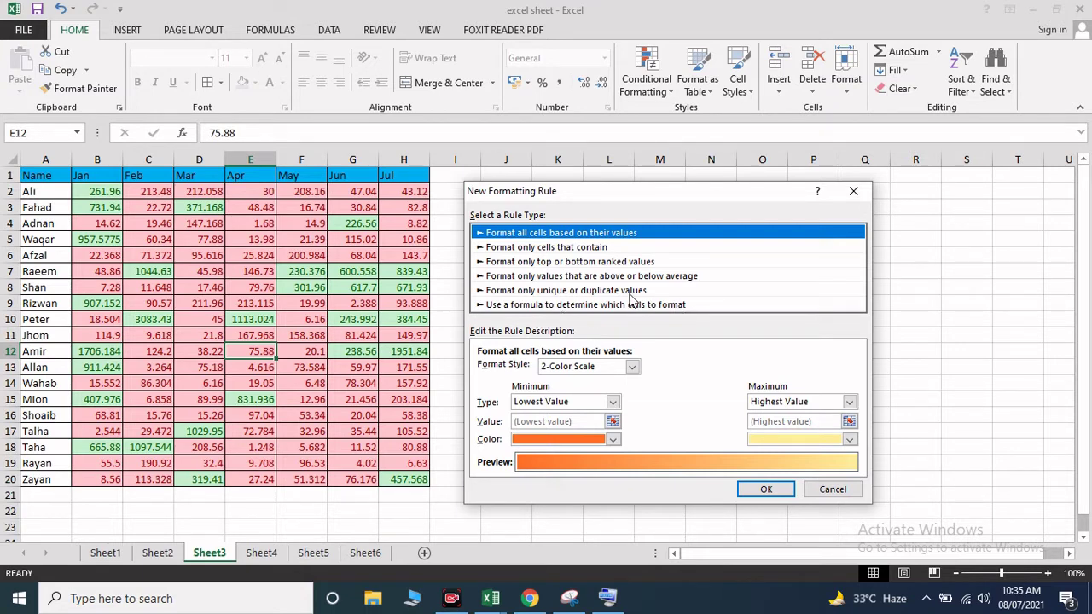
left_click(832, 489)
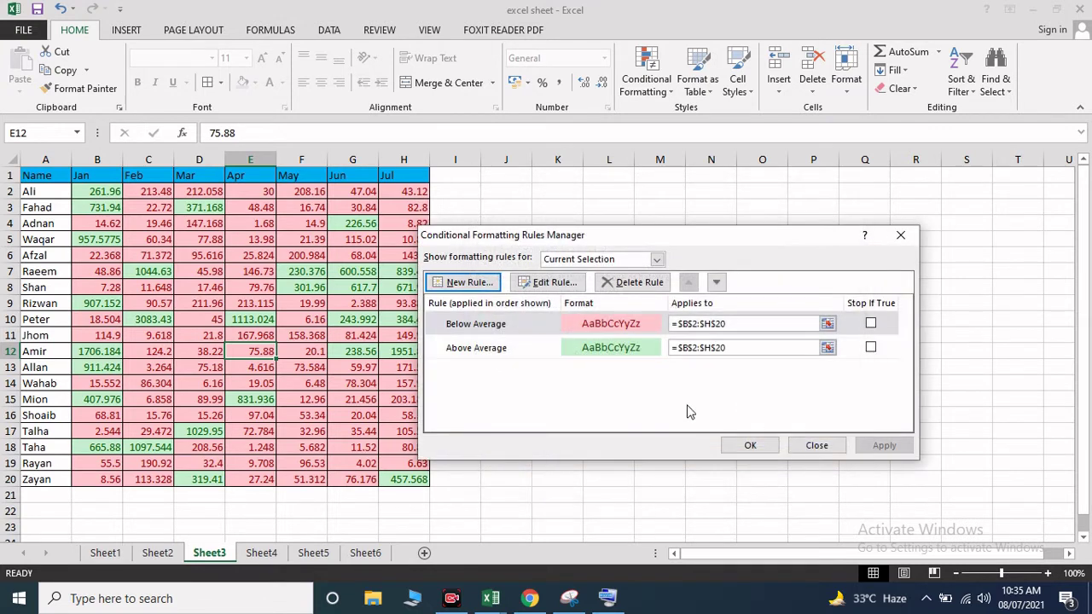
Delete the Below Average and Above Average conditional formatting rules from B2:H20 on Sheet3.
left_click(536, 332)
left_click(628, 282)
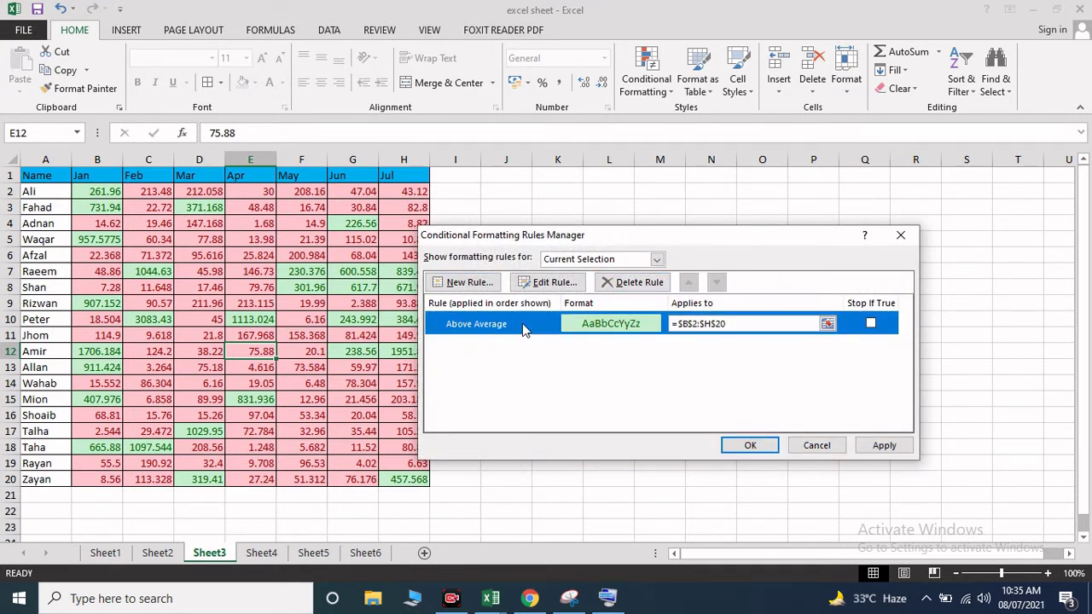
left_click(637, 284)
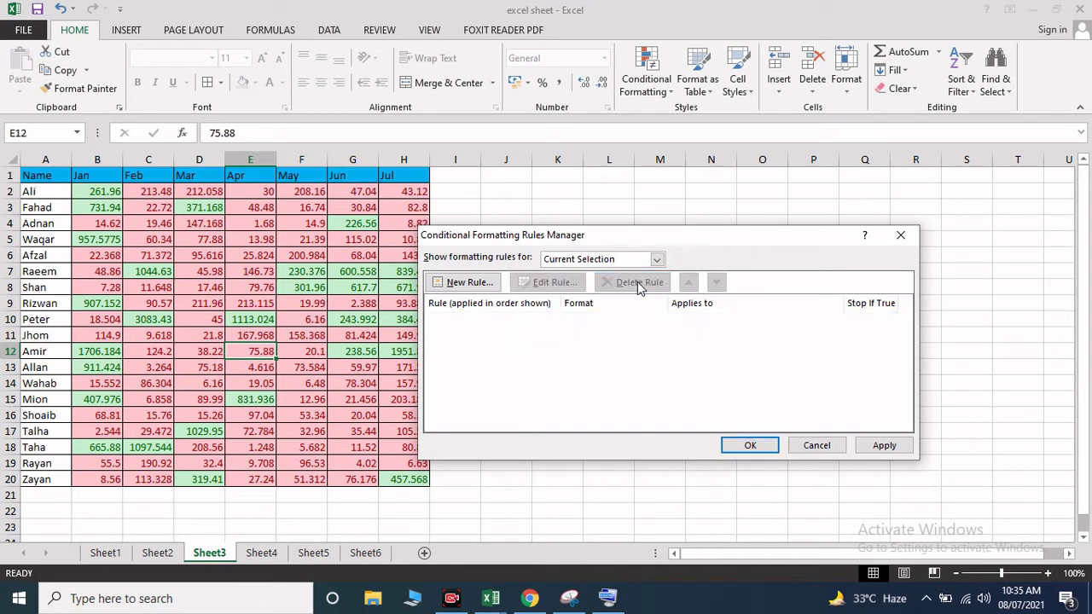
Create a rule for cell E12 that formats duplicate values with a red fill, and apply the rule changes.
left_click(478, 291)
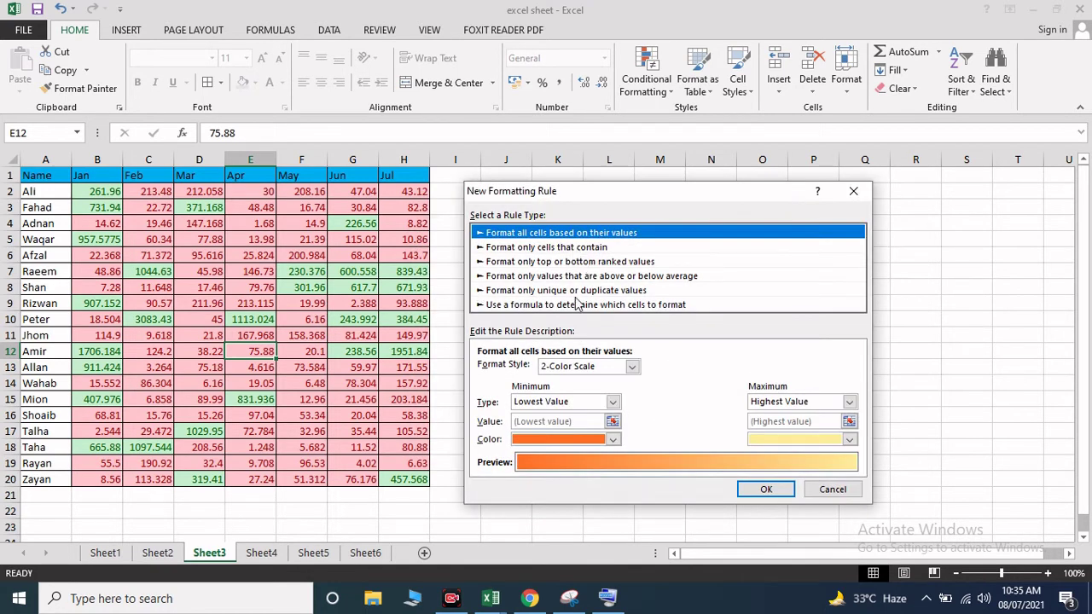
left_click(565, 249)
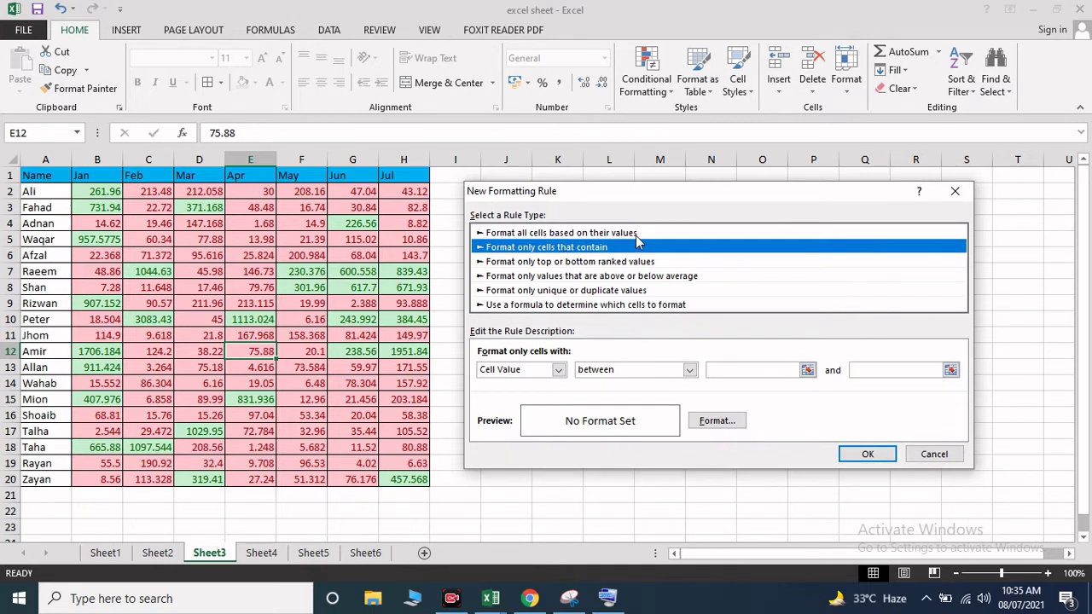
left_click(639, 291)
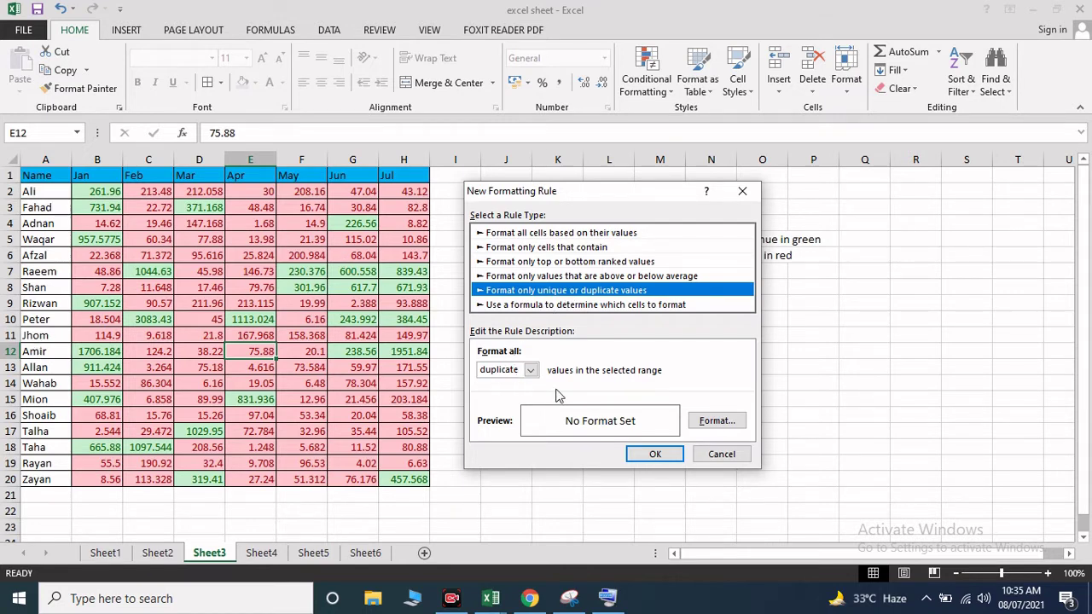
left_click(712, 420)
left_click(506, 309)
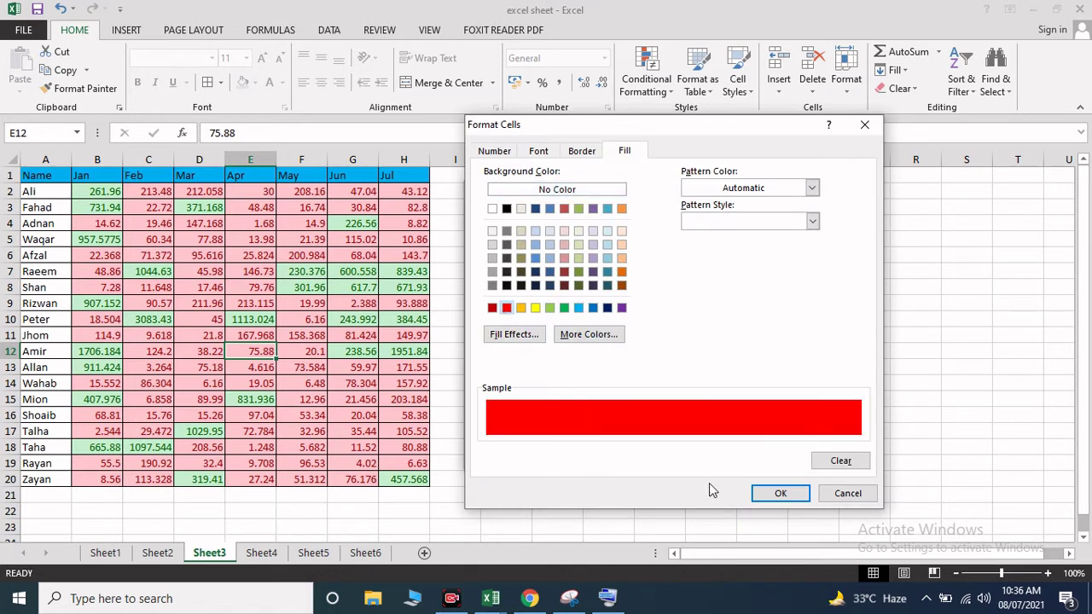
left_click(781, 495)
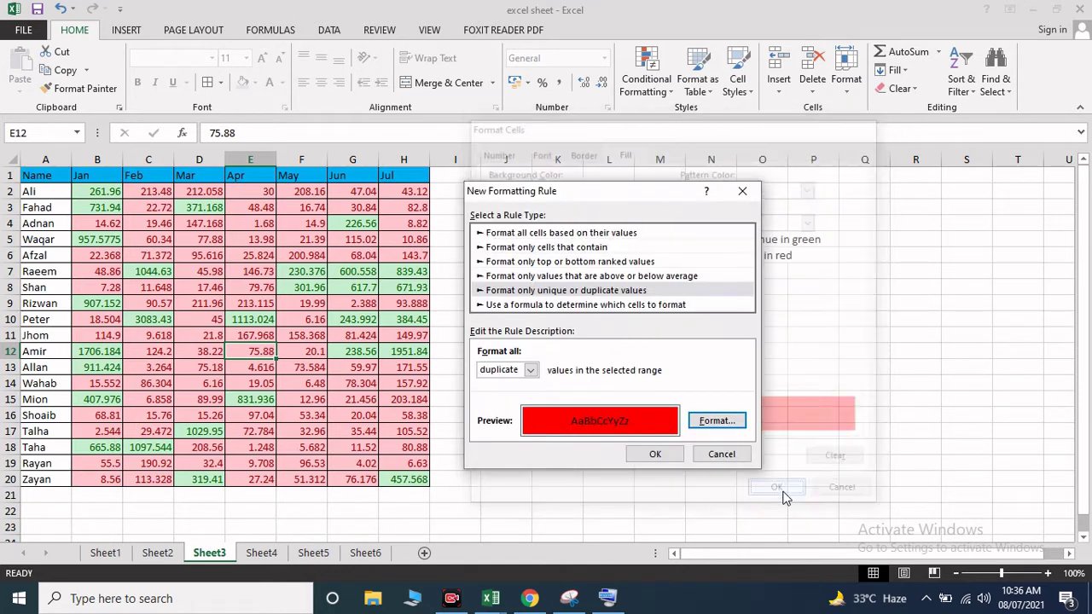
left_click(652, 455)
left_click(752, 444)
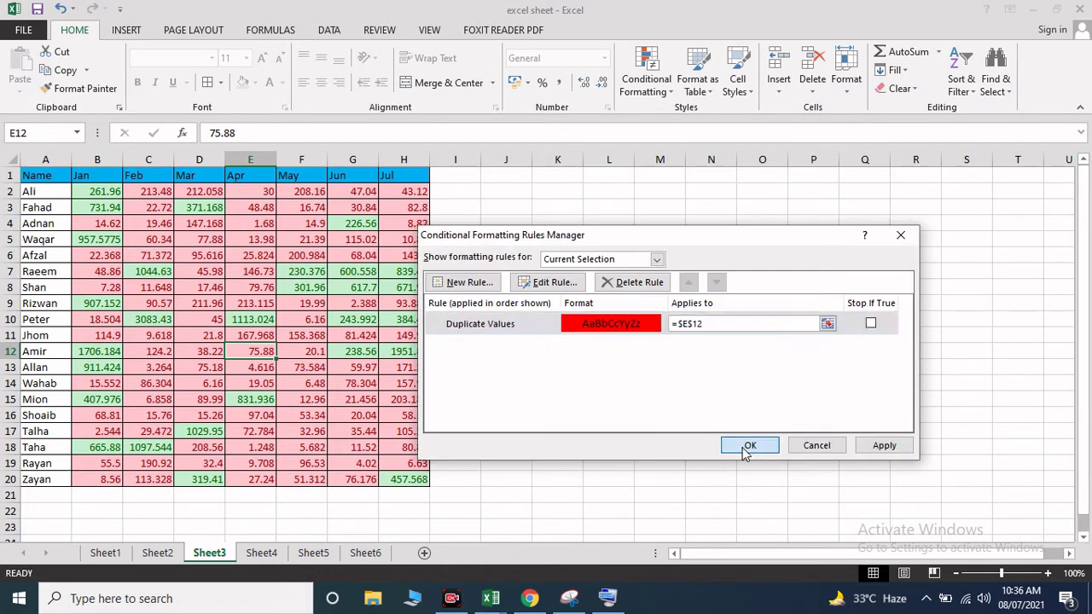
Review the conditional formatting rules that exist within B2:H20 on Sheet3.
left_click_drag(91, 194, 404, 475)
left_click(645, 81)
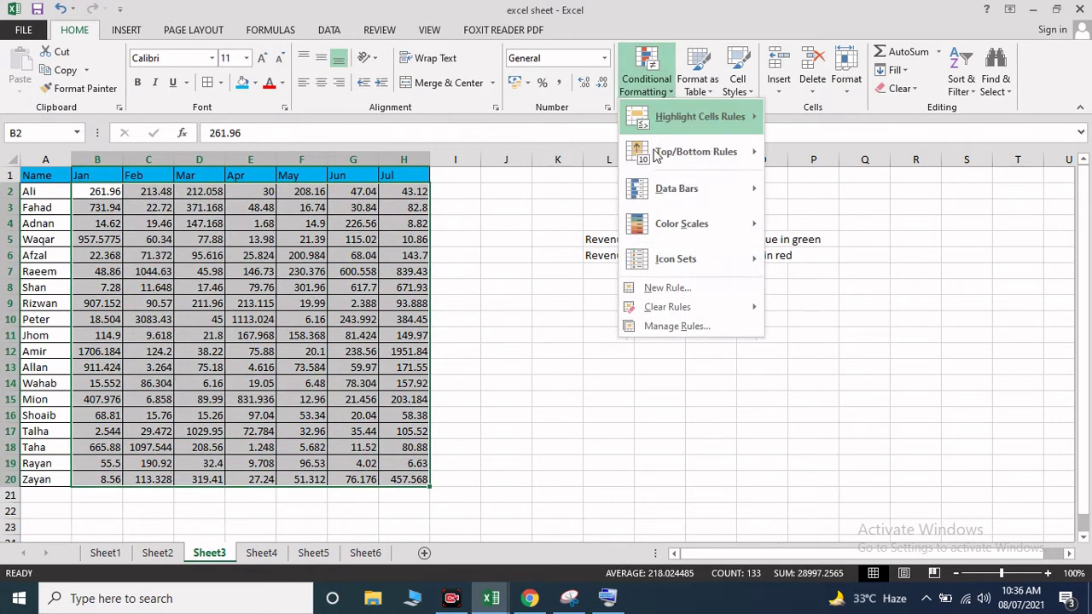
left_click(676, 325)
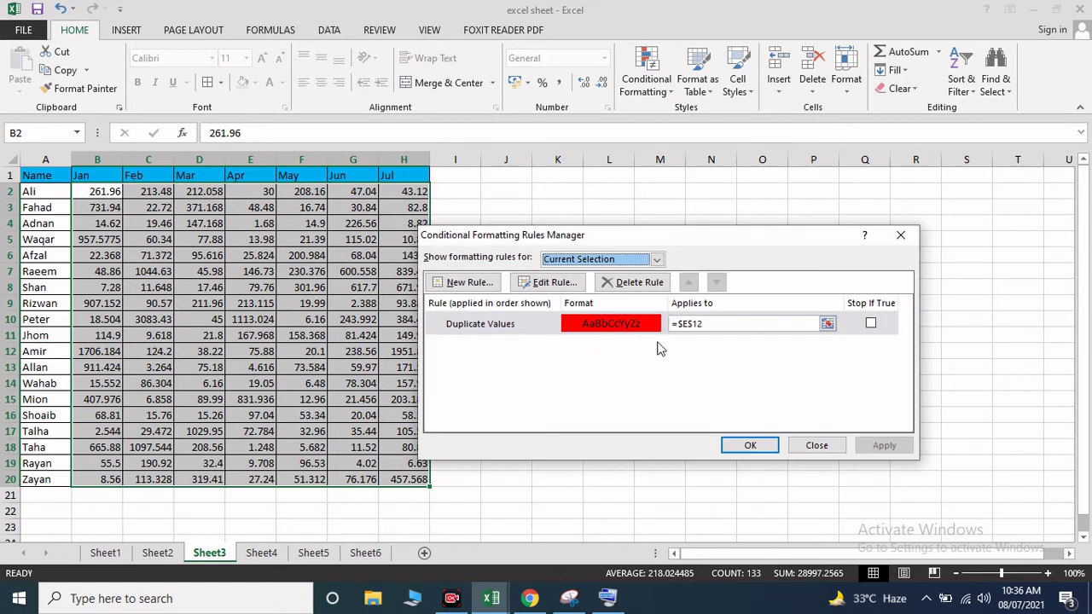
left_click(510, 328)
left_click(747, 445)
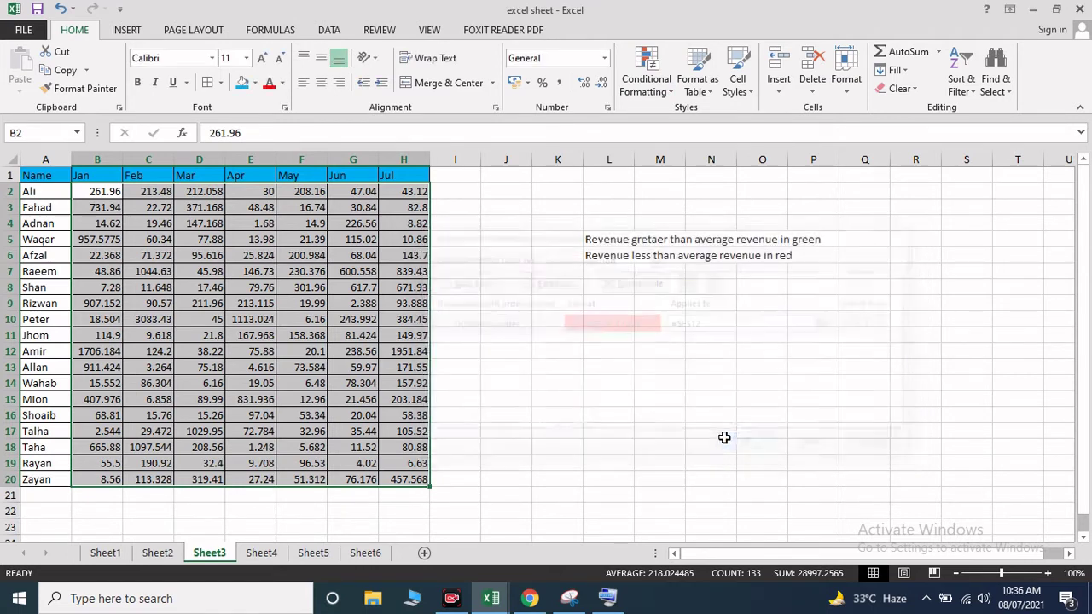
Start a new conditional formatting rule for B2:H19 that formats only unique values.
left_click(188, 258)
left_click_drag(111, 193, 423, 461)
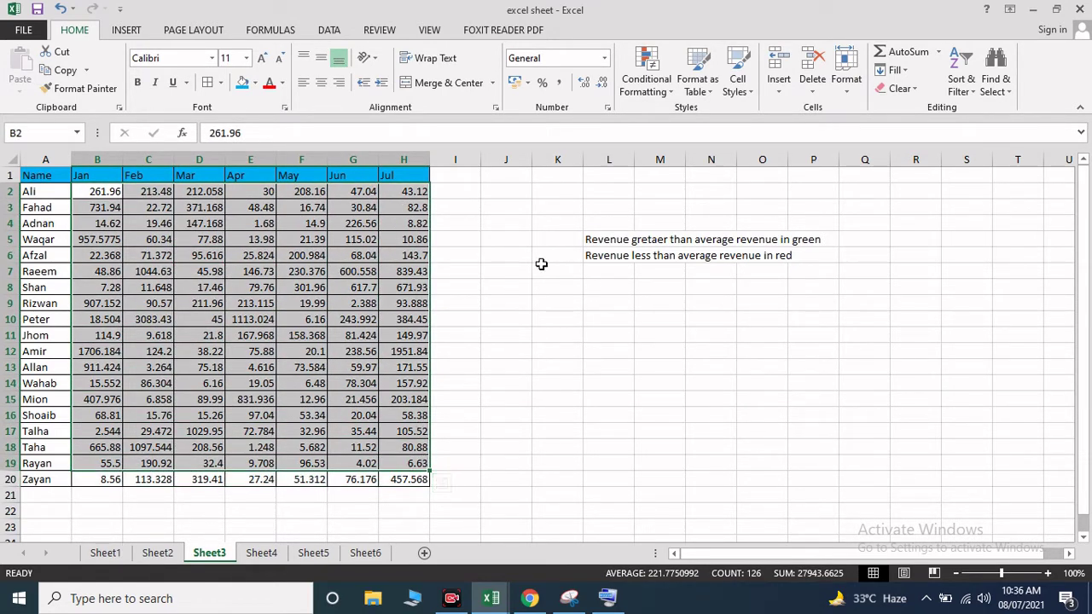
left_click(506, 271)
left_click_drag(104, 194, 401, 465)
left_click(666, 94)
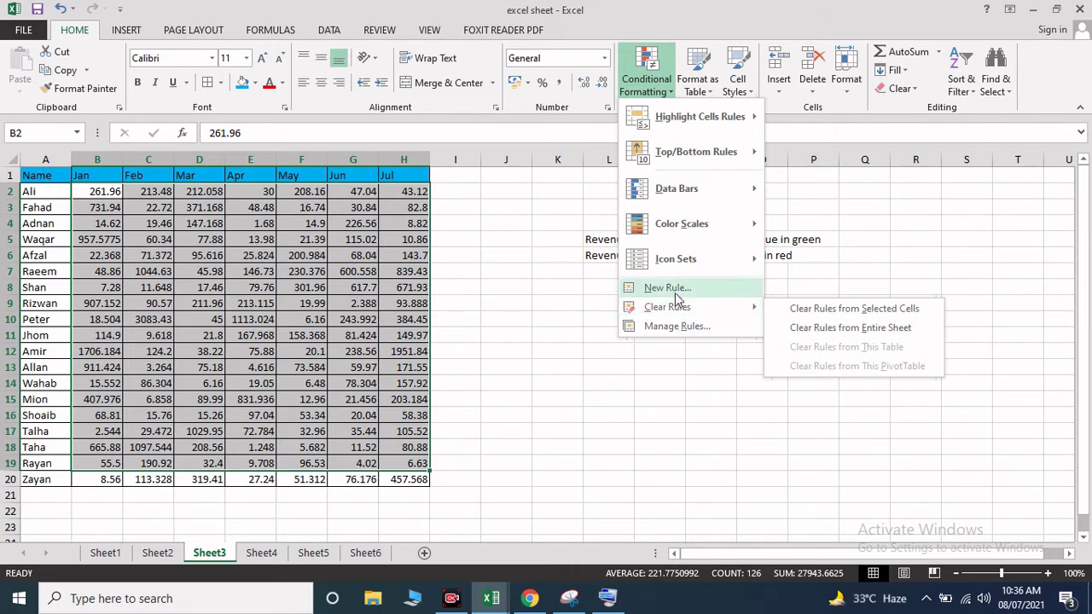
left_click(698, 327)
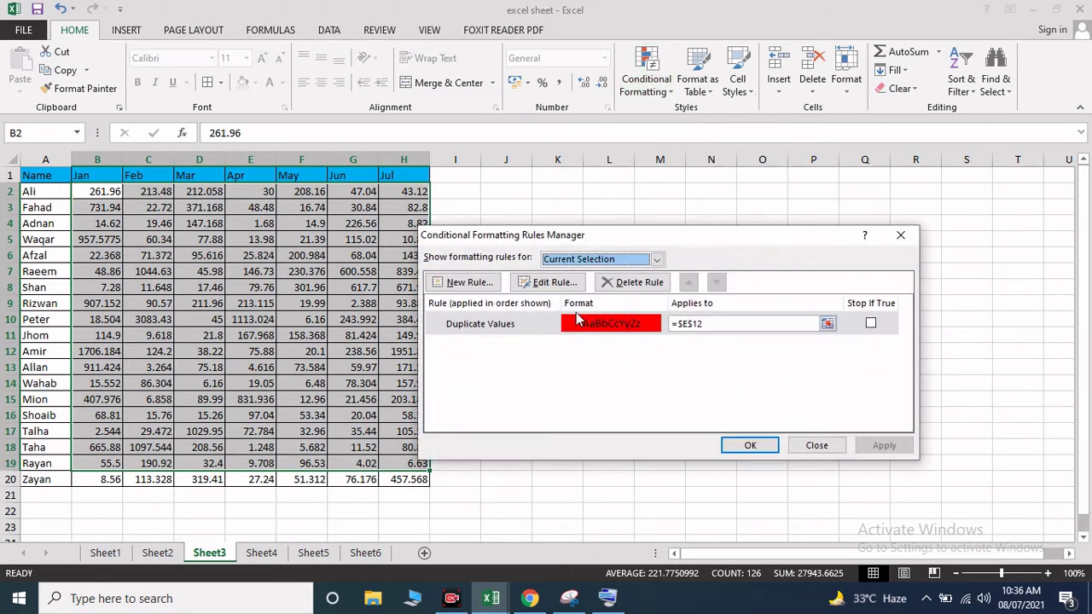
left_click(470, 287)
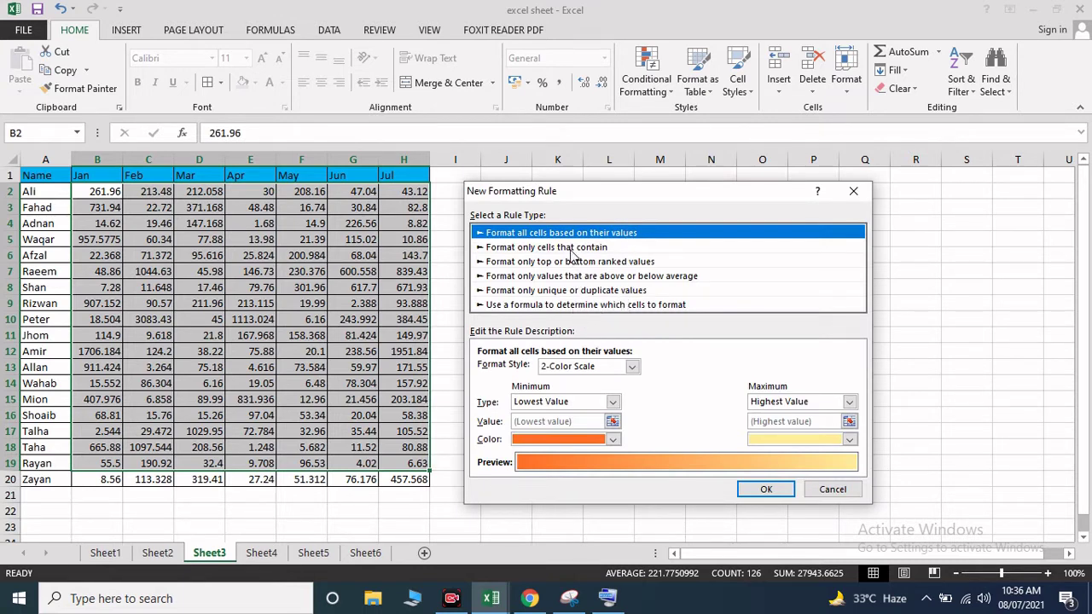
left_click(568, 291)
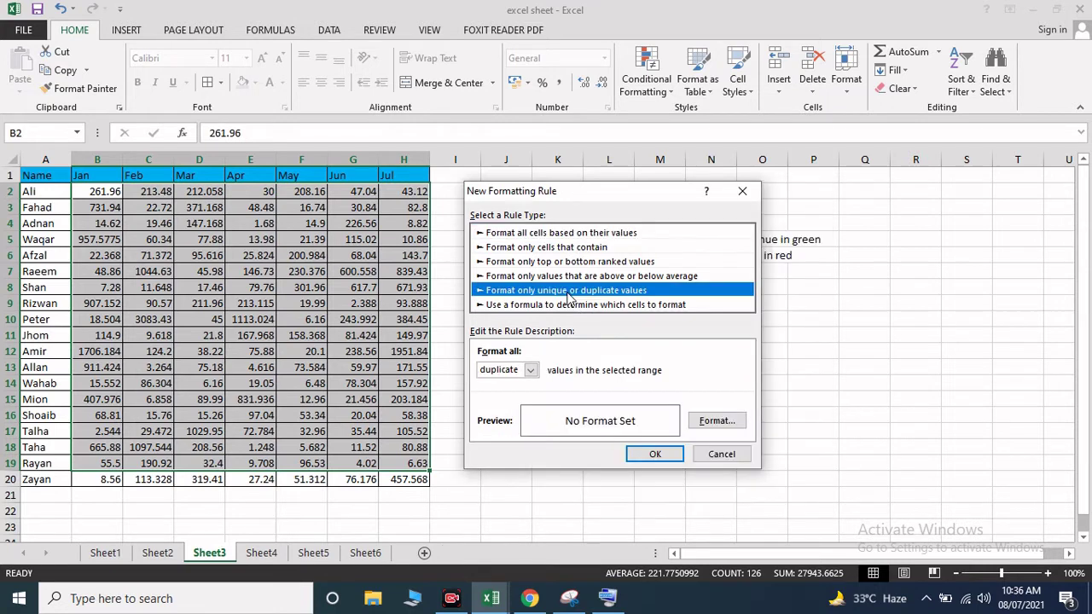
left_click(529, 370)
left_click(514, 394)
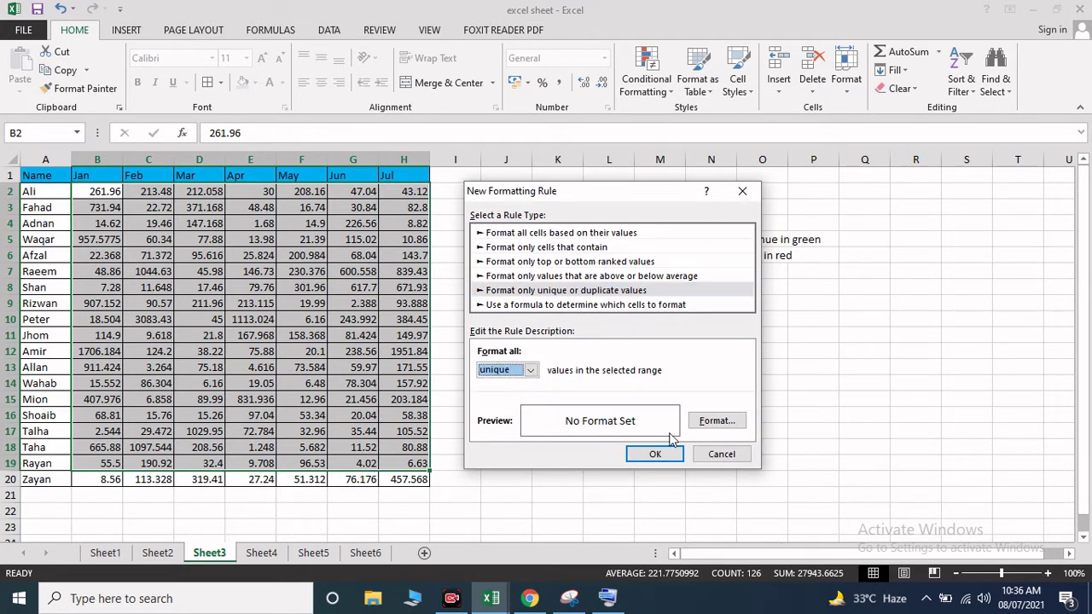
Give the unique-values rule a light green fill and apply it to the sheet.
left_click(716, 420)
left_click(549, 307)
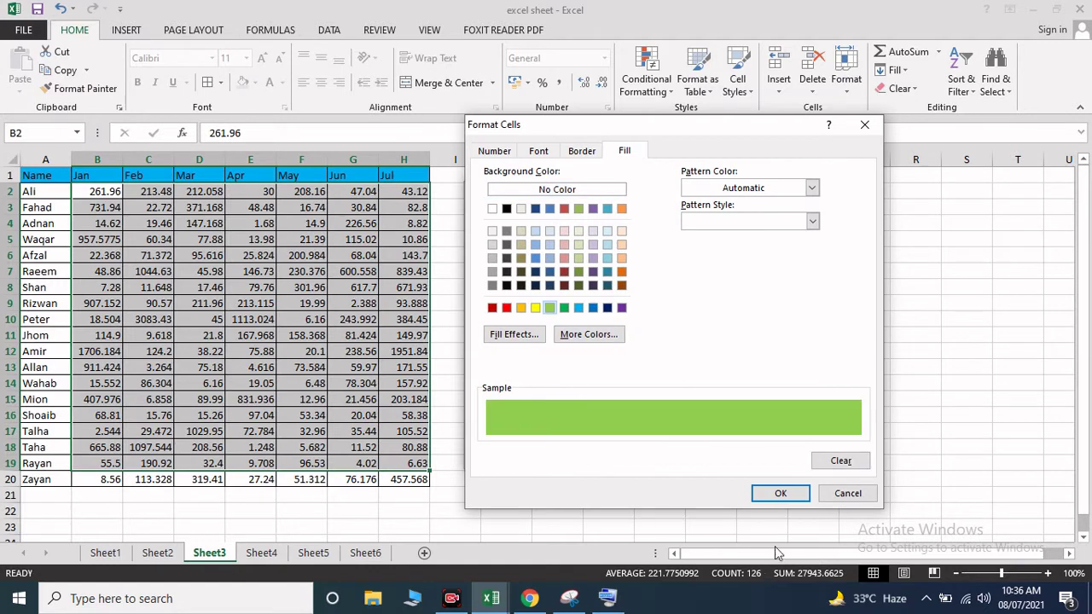
left_click(780, 494)
left_click(654, 455)
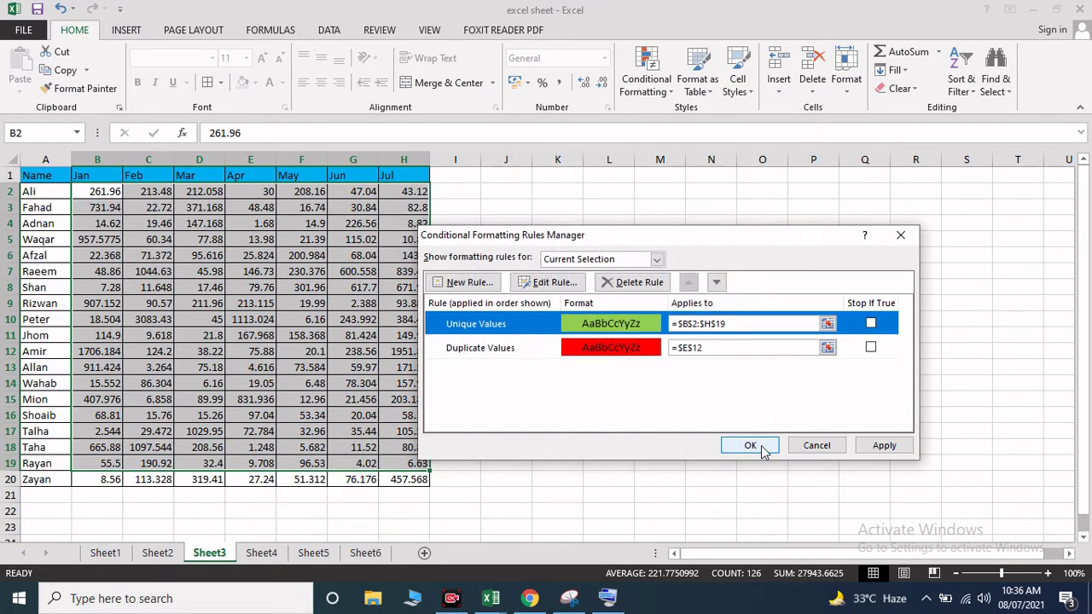
left_click(883, 445)
left_click(739, 443)
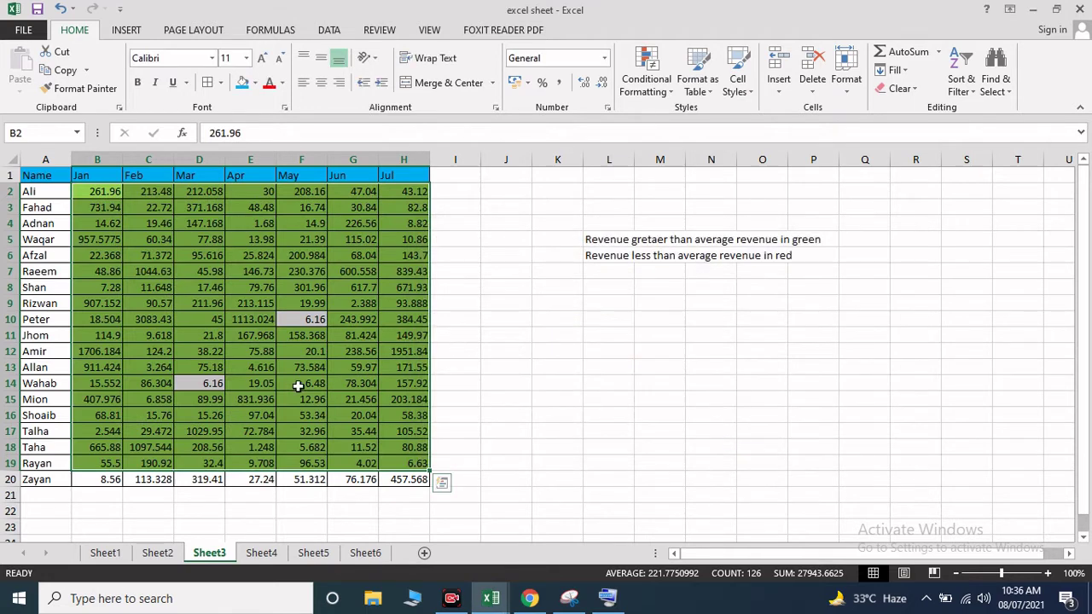
Examine the cells without a green fill in the sales data, comparing the values in F10 and D14.
left_click(301, 383)
left_click_drag(97, 191, 97, 207)
left_click_drag(290, 352, 406, 478)
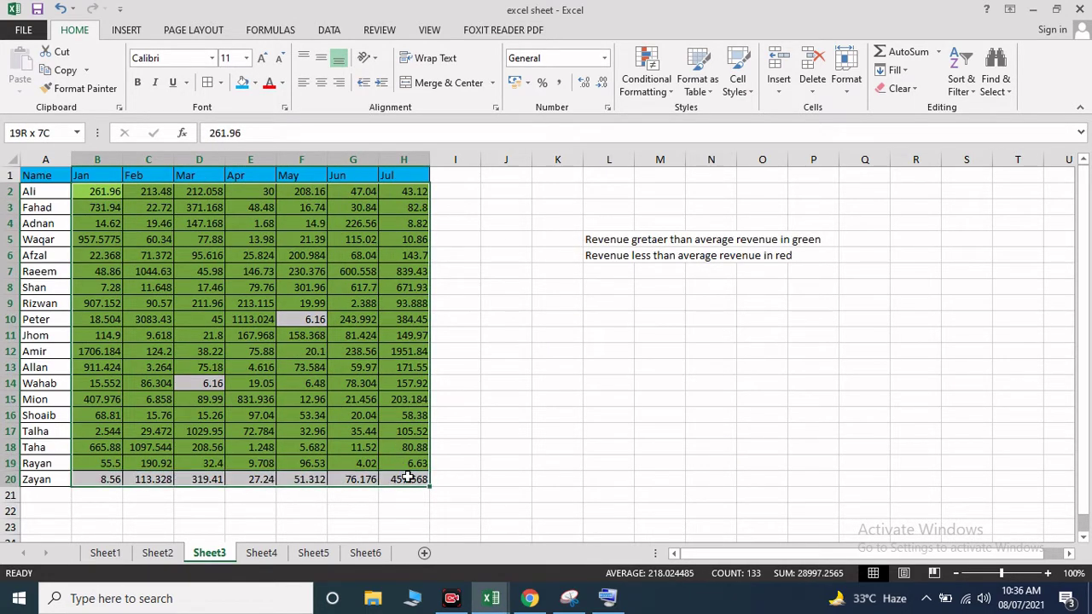
left_click(301, 319)
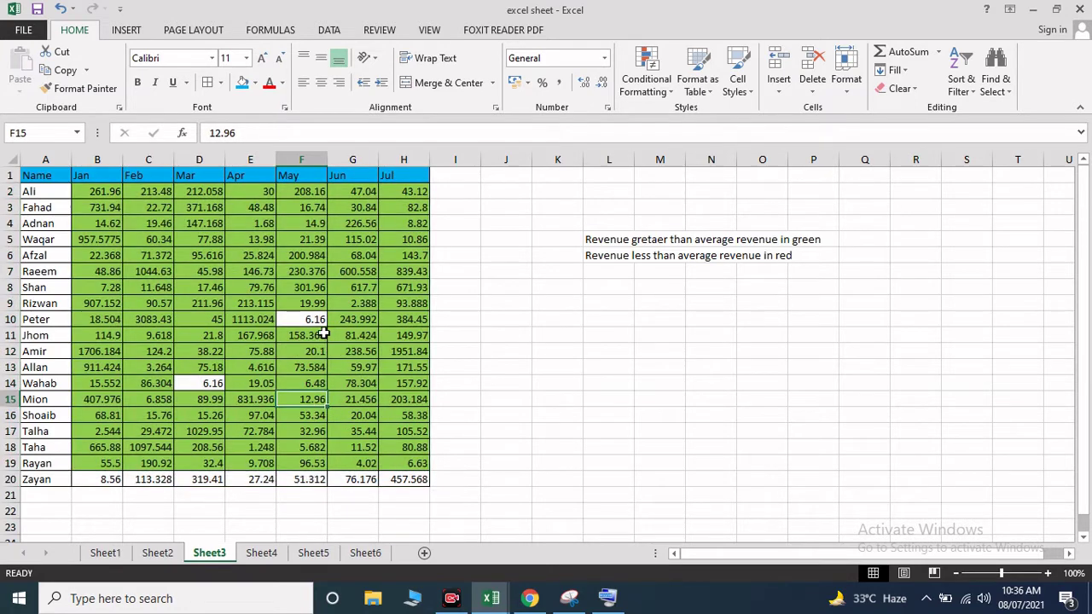
left_click(199, 399)
left_click(301, 319)
left_click(210, 383)
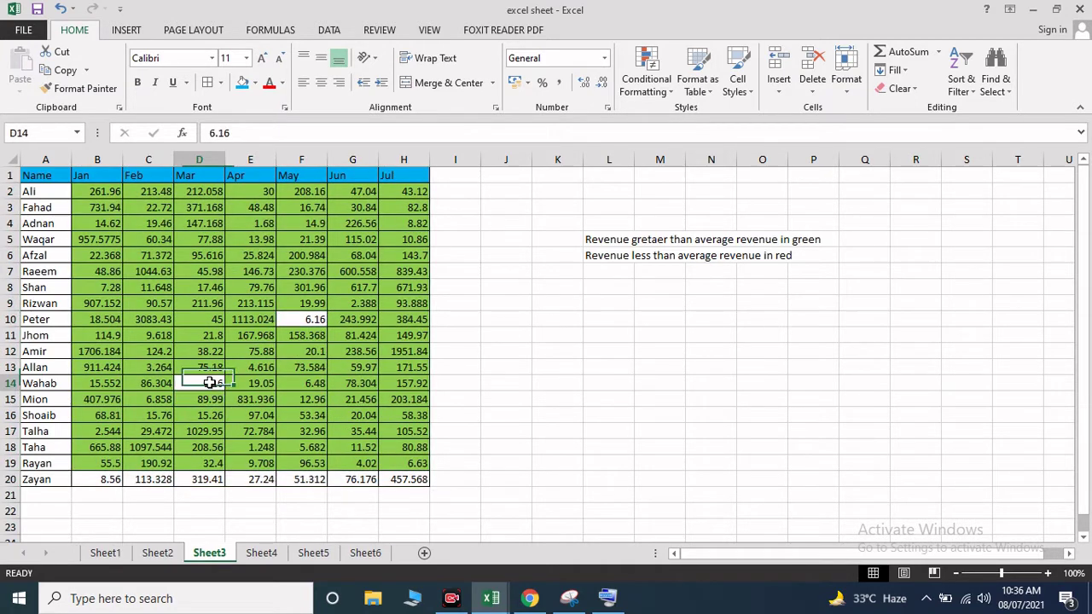
left_click(305, 319)
left_click(210, 383)
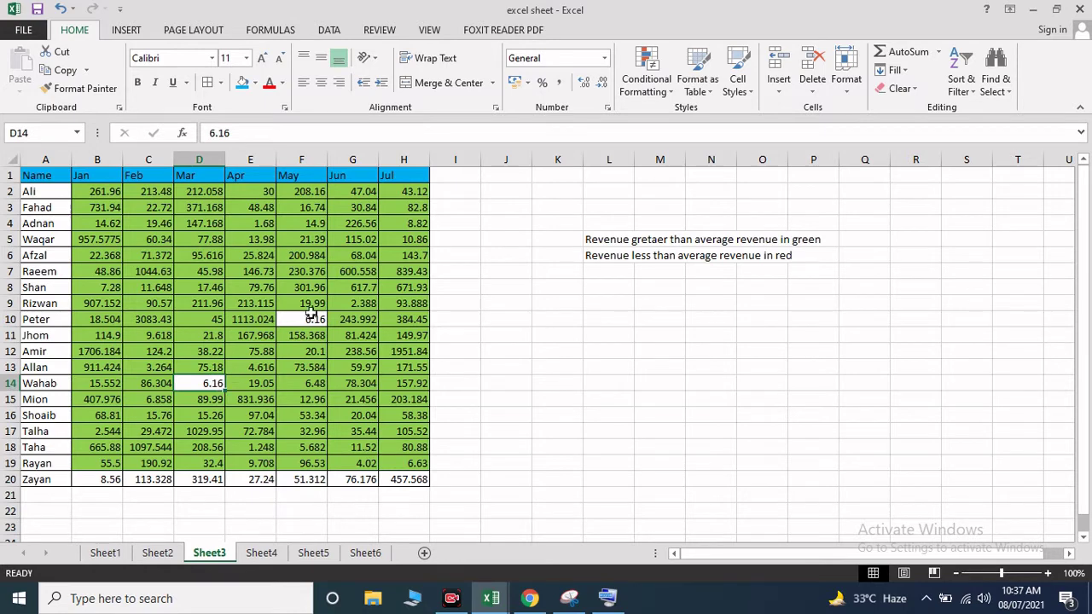
left_click(345, 271)
left_click(206, 386)
left_click(302, 319)
left_click(206, 386)
left_click(295, 320)
left_click(213, 382)
Change the range of the Unique Values rule to B2:H20.
left_click_drag(96, 190, 405, 479)
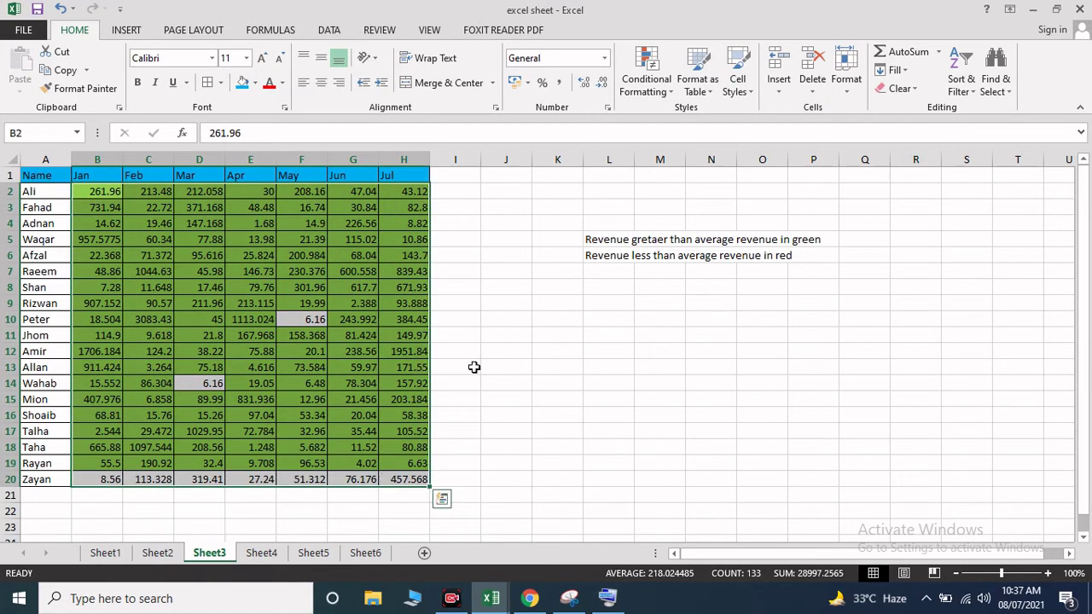
left_click(645, 84)
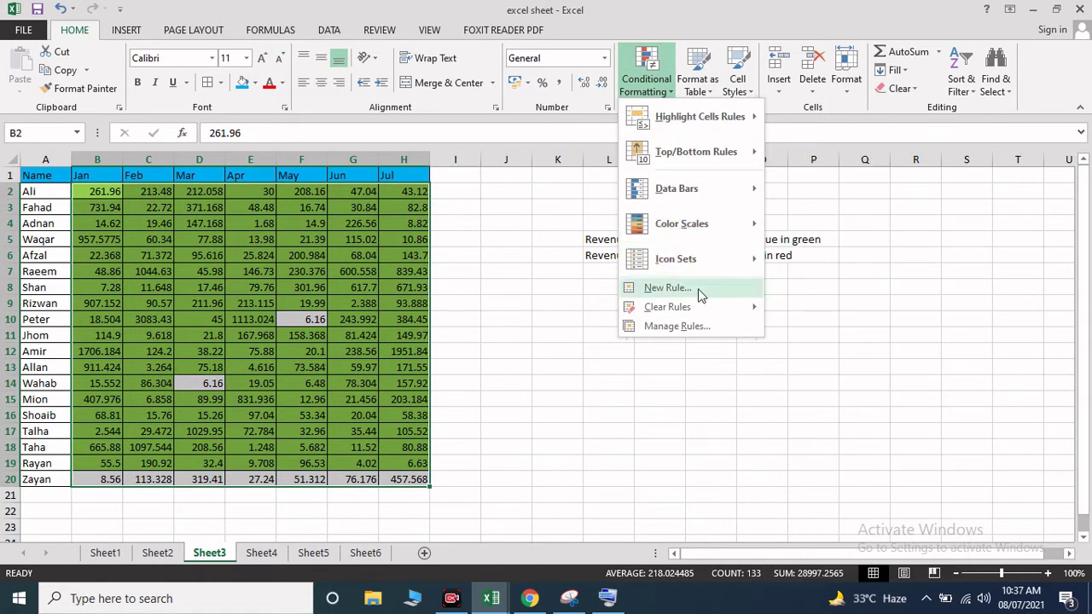
left_click(682, 326)
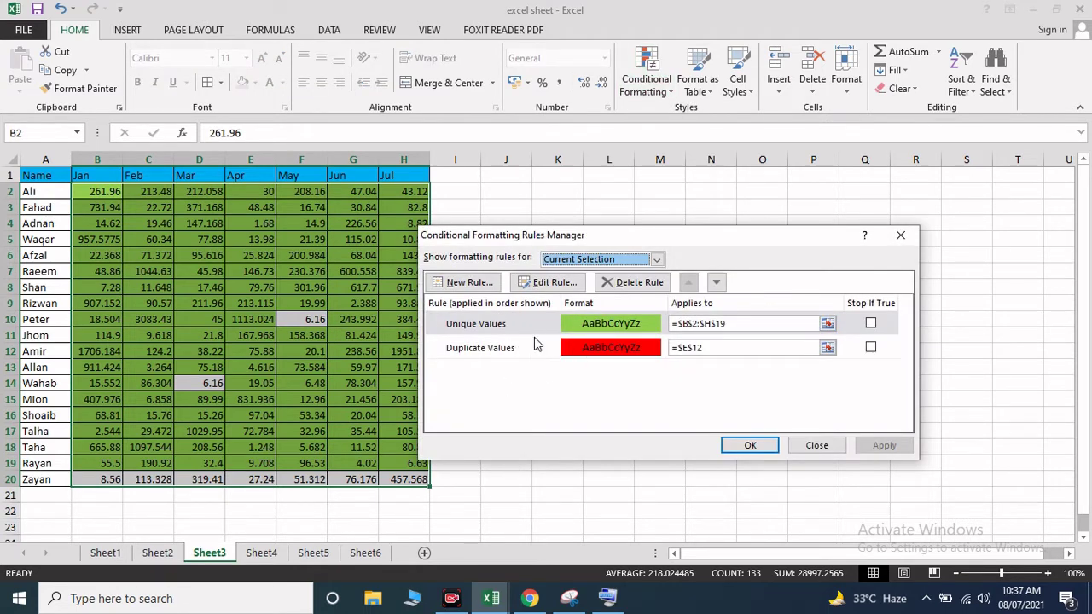
left_click(826, 325)
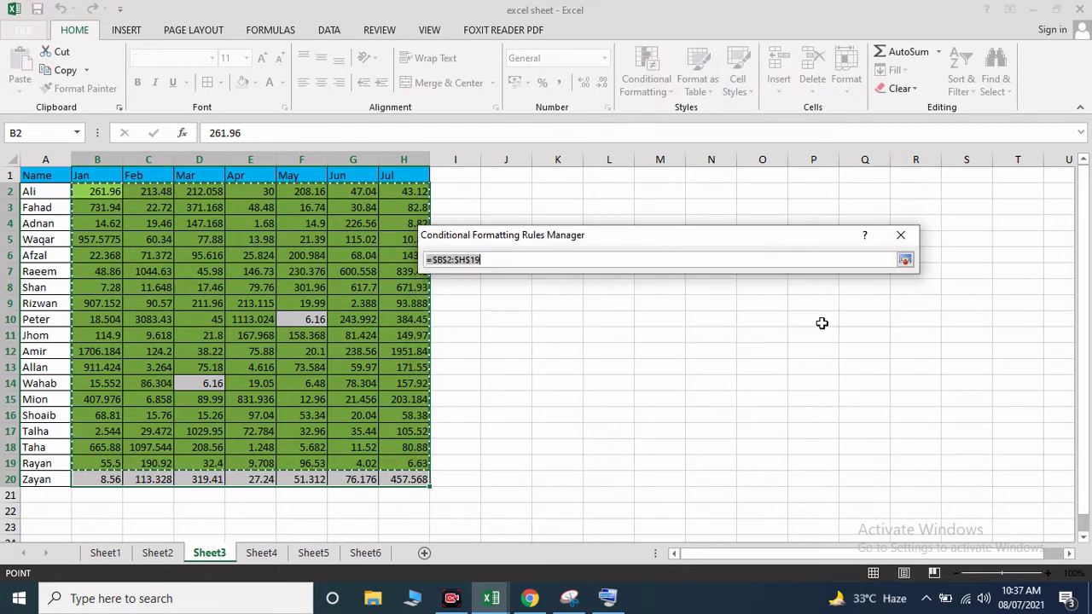
left_click_drag(86, 187, 406, 475)
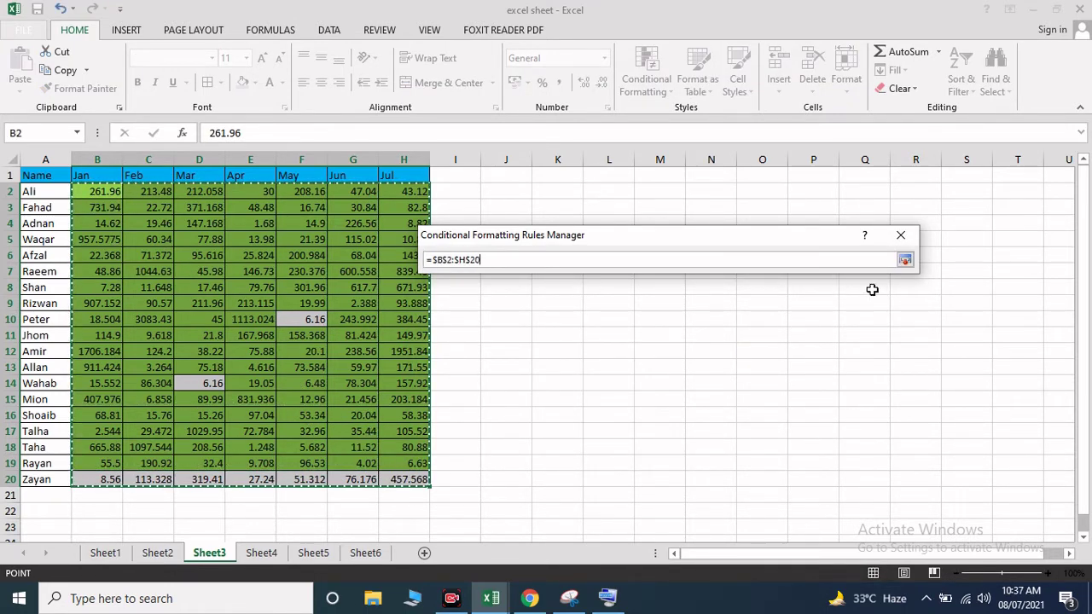
left_click(904, 259)
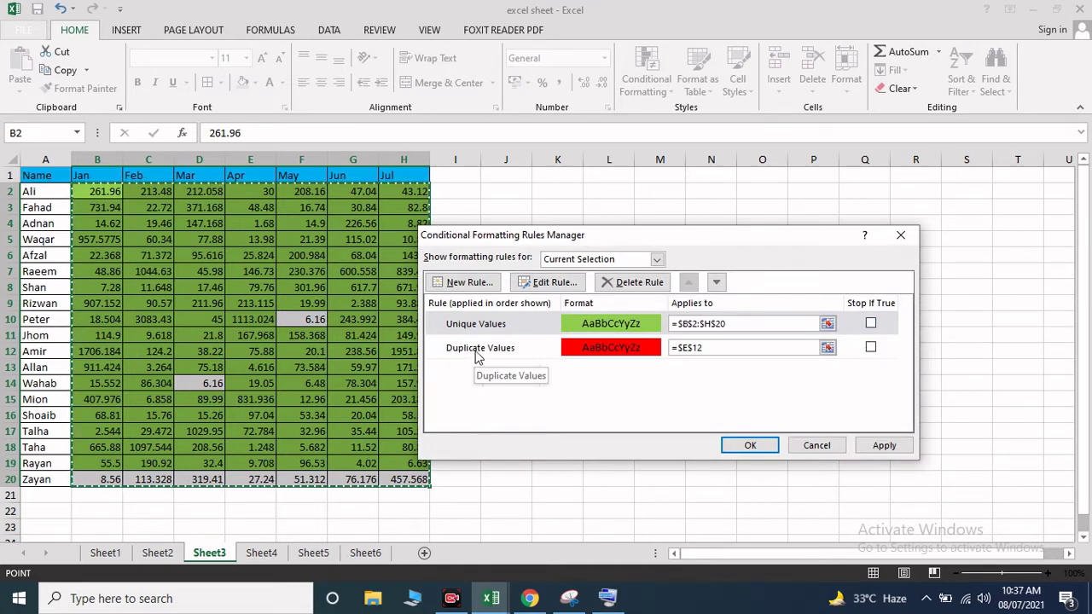
Change the range of the Duplicate Values rule to B2:H20 and apply the updated rules.
left_click(825, 348)
left_click_drag(97, 191, 426, 479)
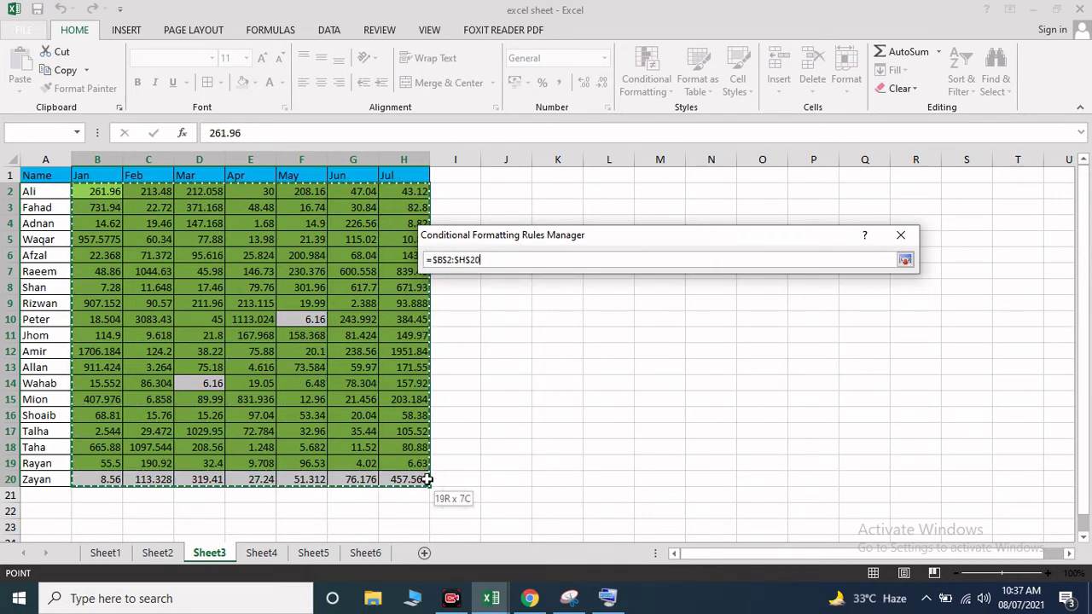
left_click(905, 259)
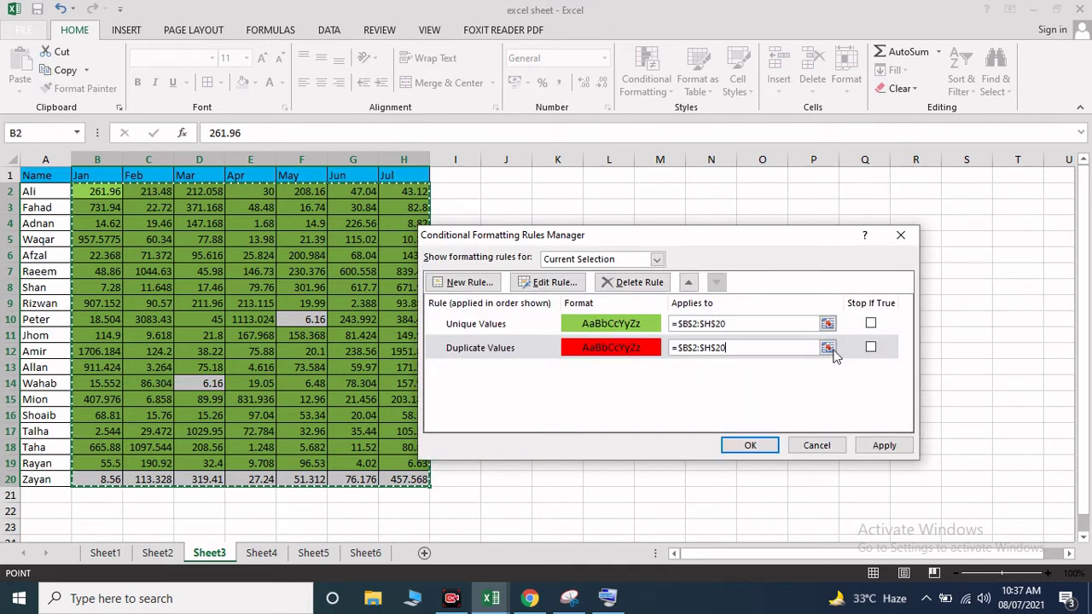
left_click(759, 446)
left_click(146, 335)
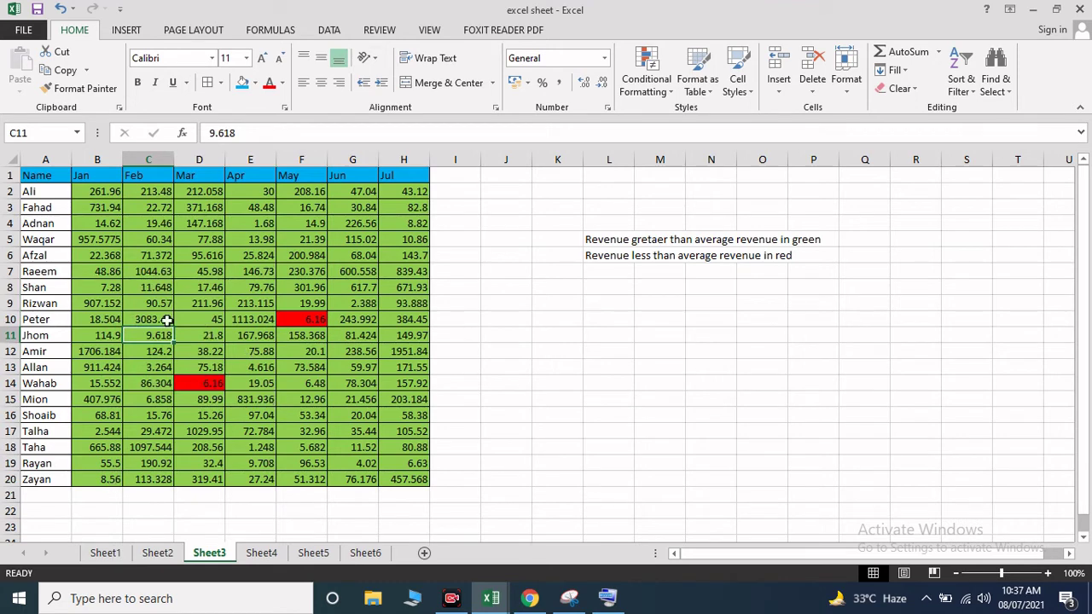
left_click(177, 208)
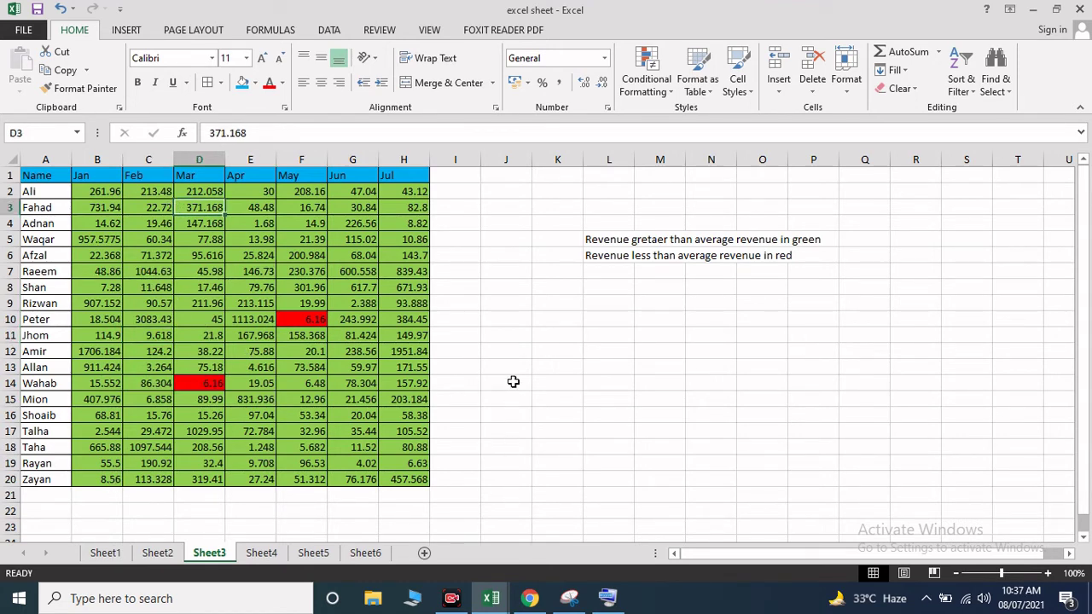
left_click(626, 293)
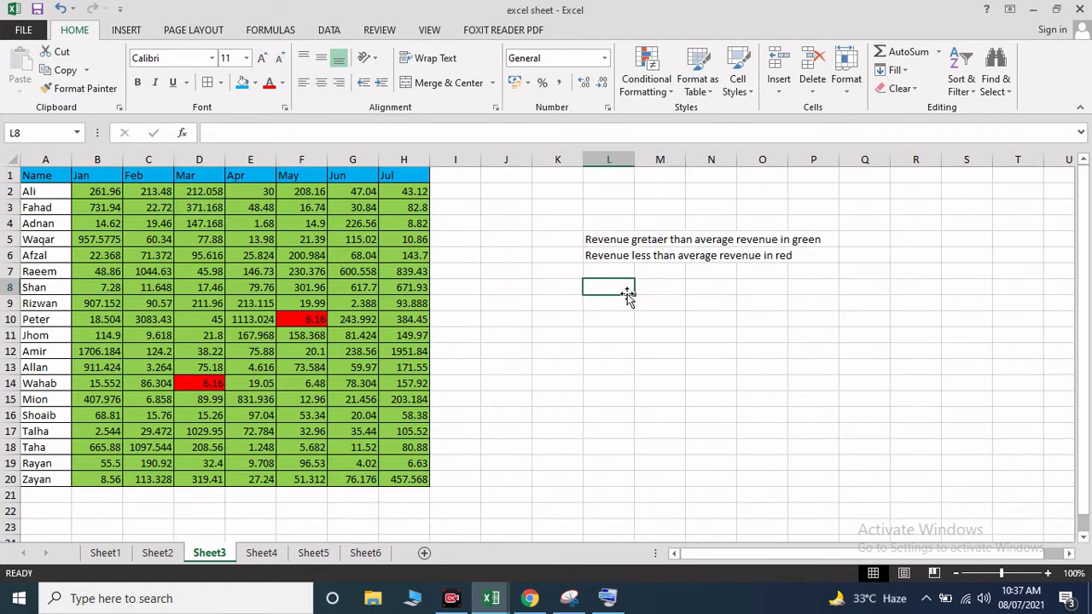
Enter the note "Format the cells with unique and duplicate values" in L8 and save the workbook.
type("Format the cells")
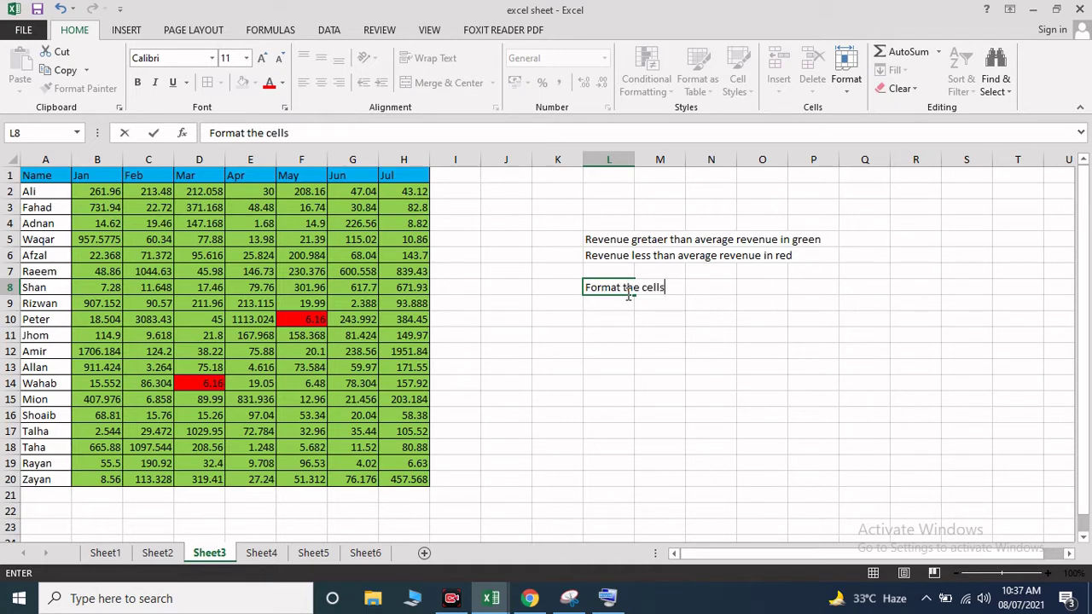
type(" with unique and dupli")
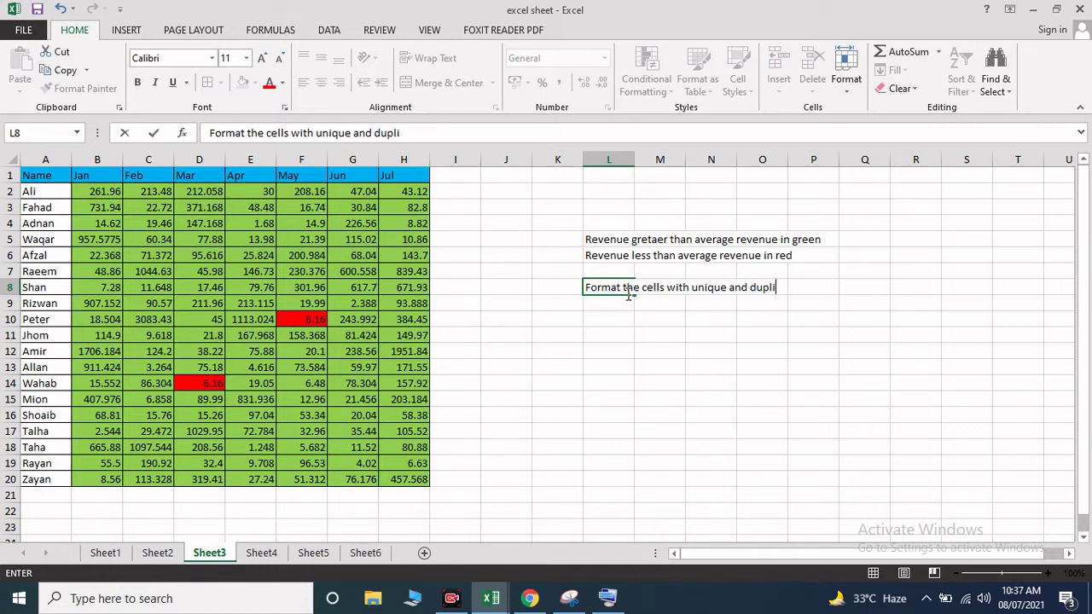
type("te values")
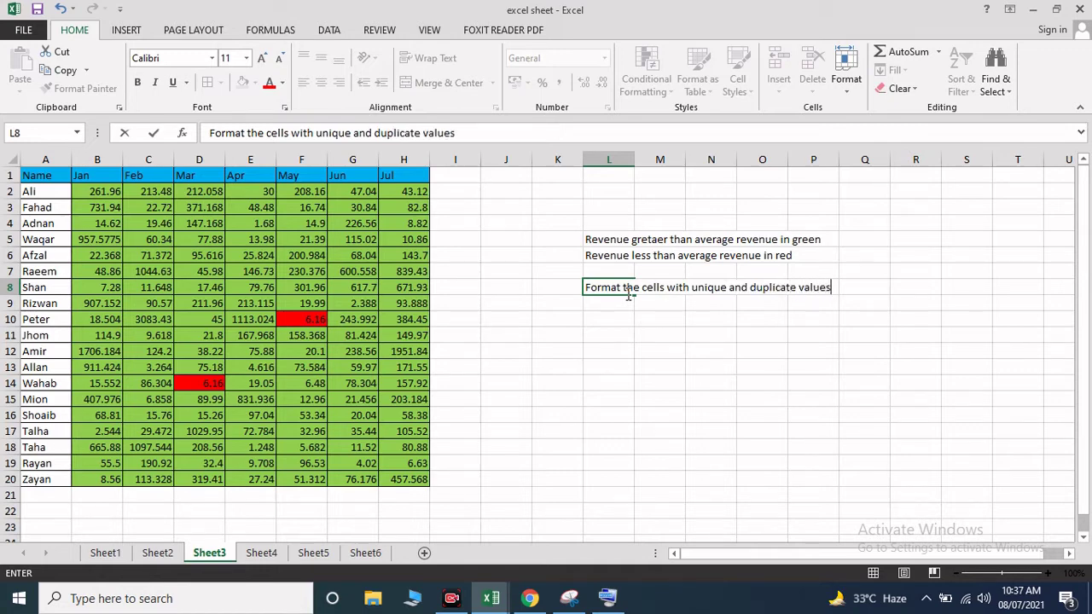
left_click(601, 374)
key("ctrl+s")
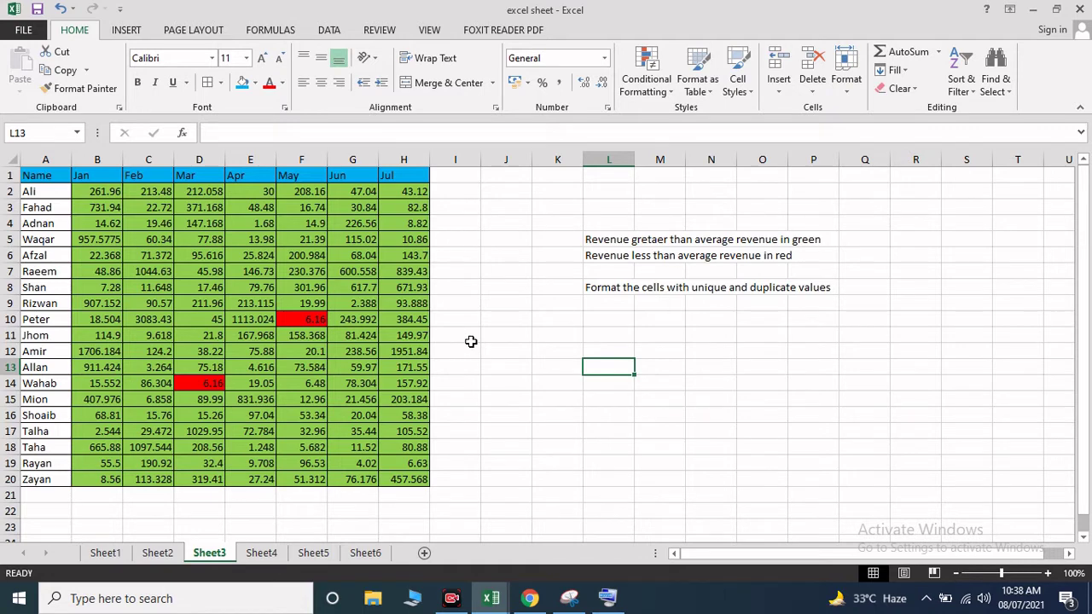
On Sheet4, highlight the top 10 items in B2:H20 with Light Red Fill with Dark Red Text.
key("ctrl+Page_Down")
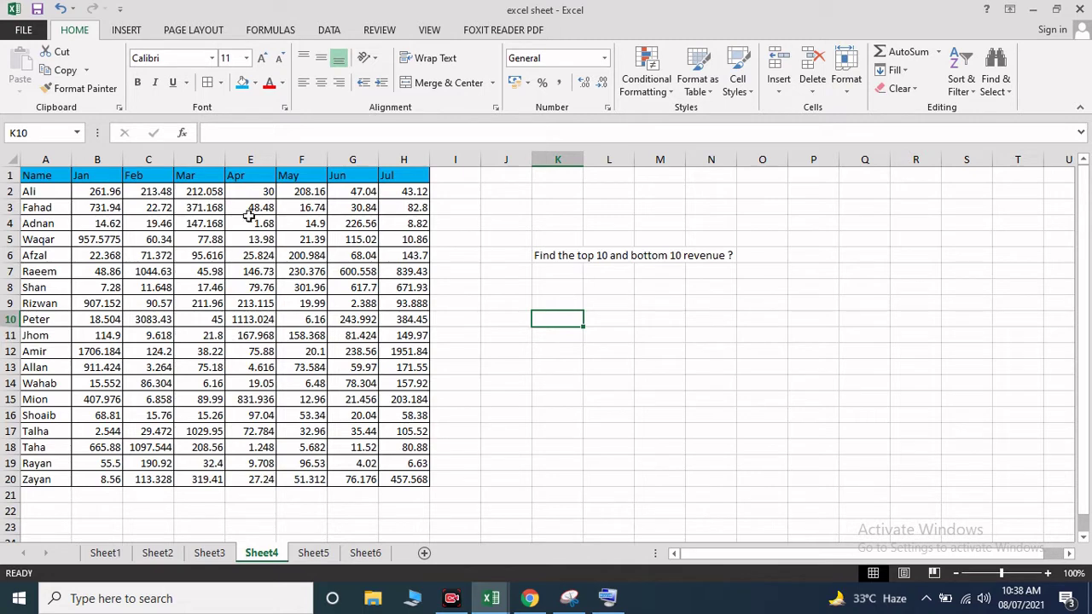
left_click_drag(54, 175, 322, 399)
left_click(214, 253)
left_click_drag(107, 187, 398, 480)
left_click(646, 83)
mouse_move(722, 150)
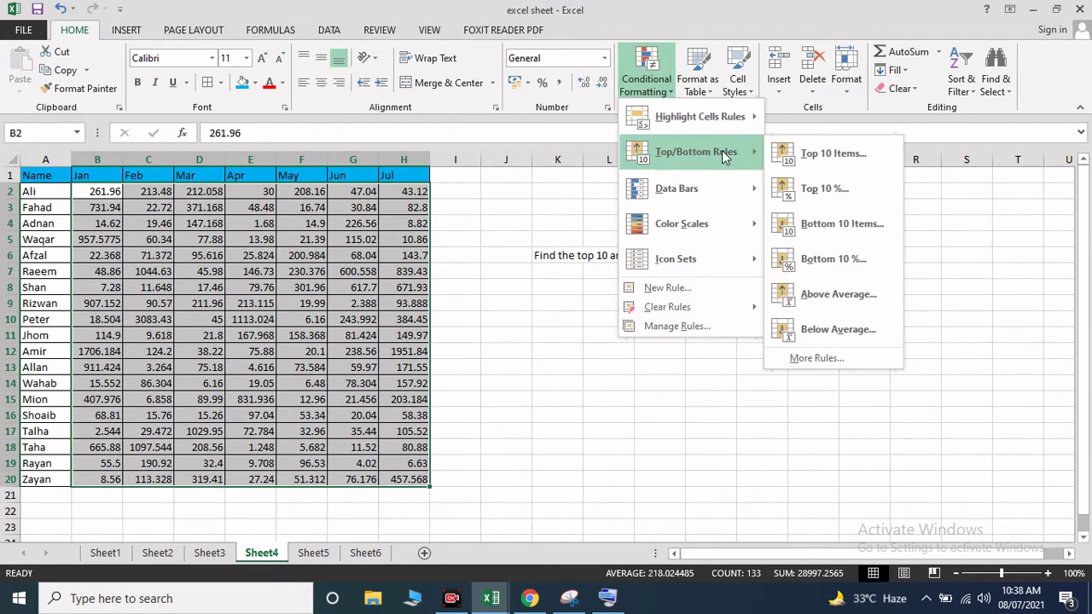
left_click(834, 154)
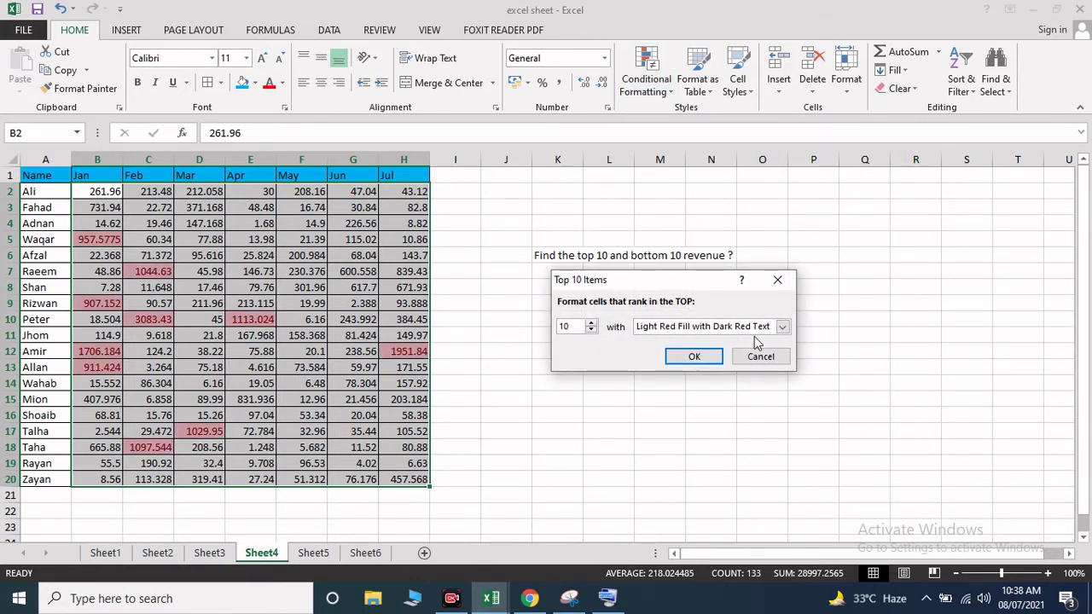
left_click(698, 359)
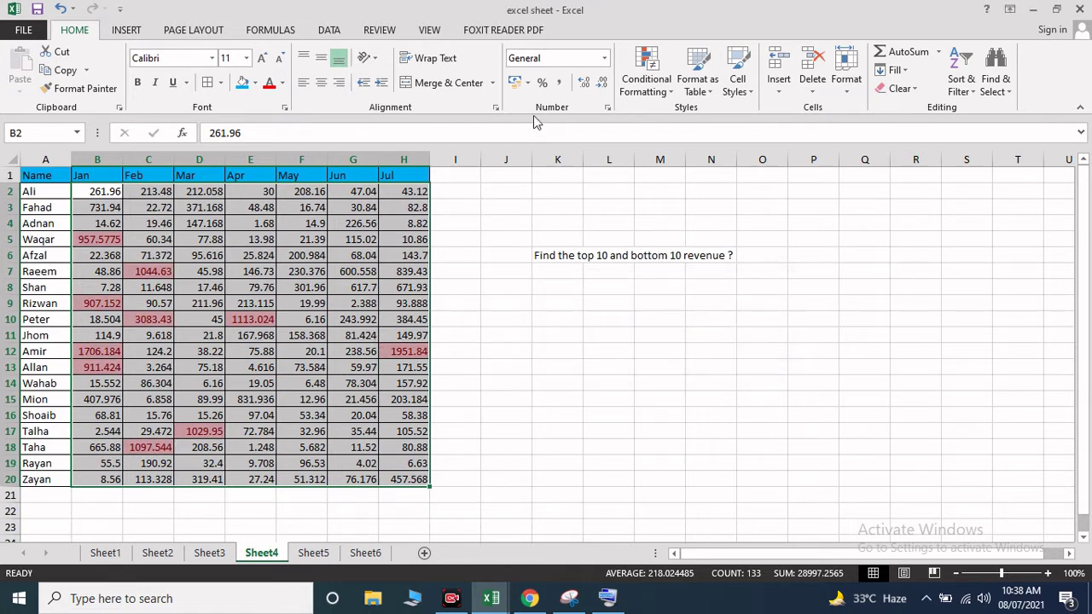
Highlight the bottom 10 items in B2:H20 with Green Fill with Dark Green Text.
left_click(646, 76)
mouse_move(703, 164)
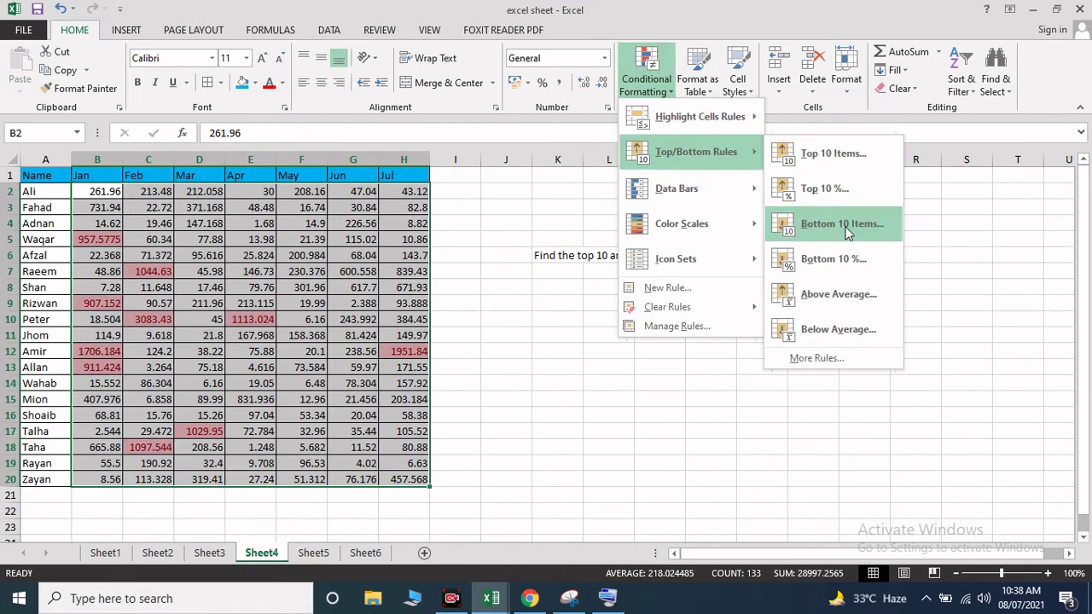
left_click(840, 223)
left_click(781, 327)
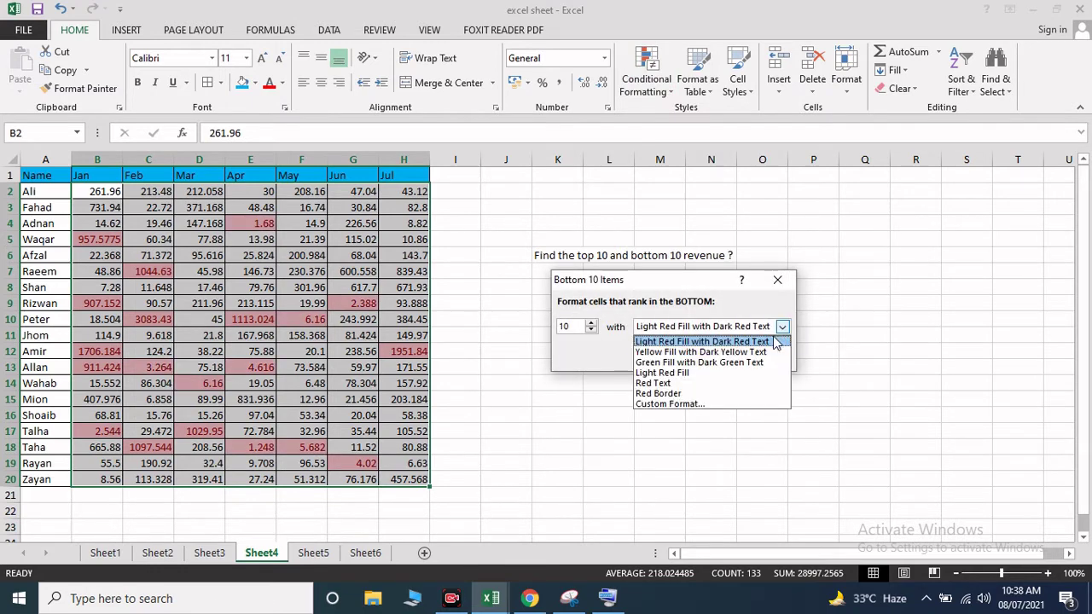
left_click(770, 363)
left_click(696, 356)
left_click(349, 274)
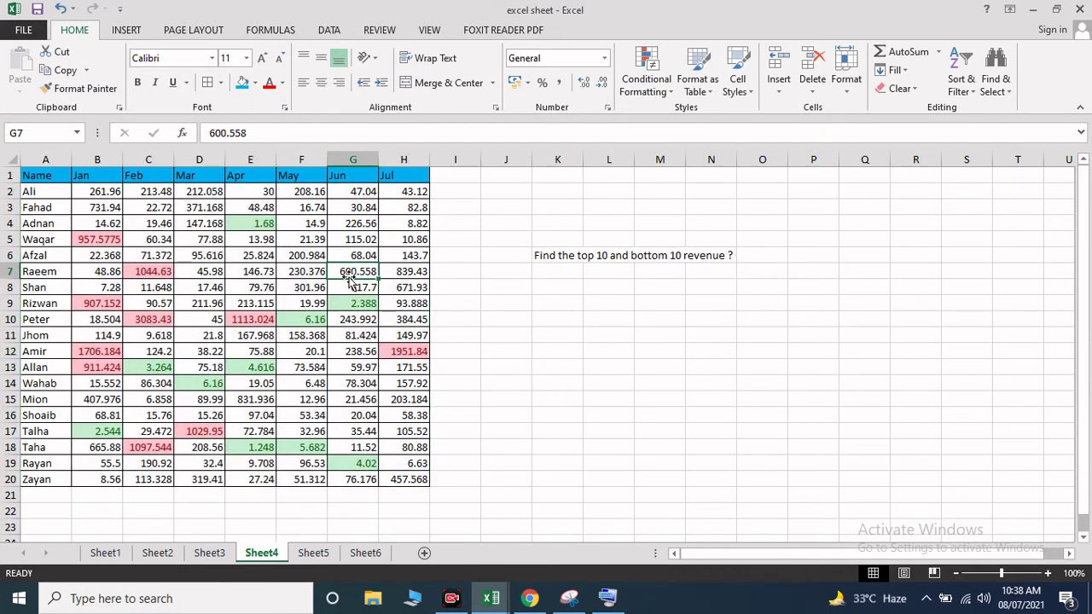
Clear all conditional formatting rules from the entire Sheet4.
left_click(653, 86)
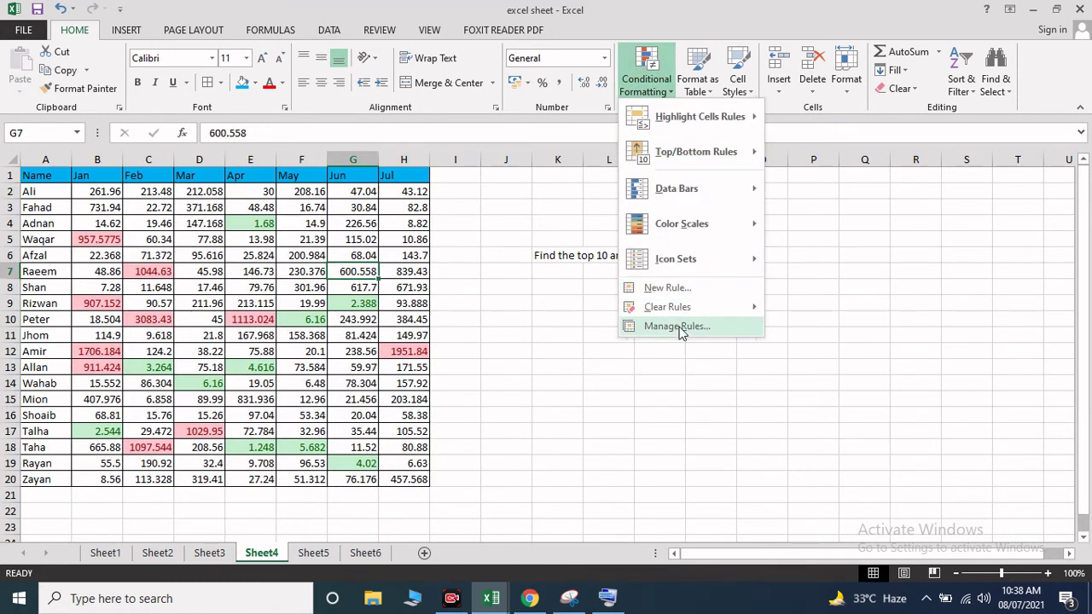
mouse_move(685, 310)
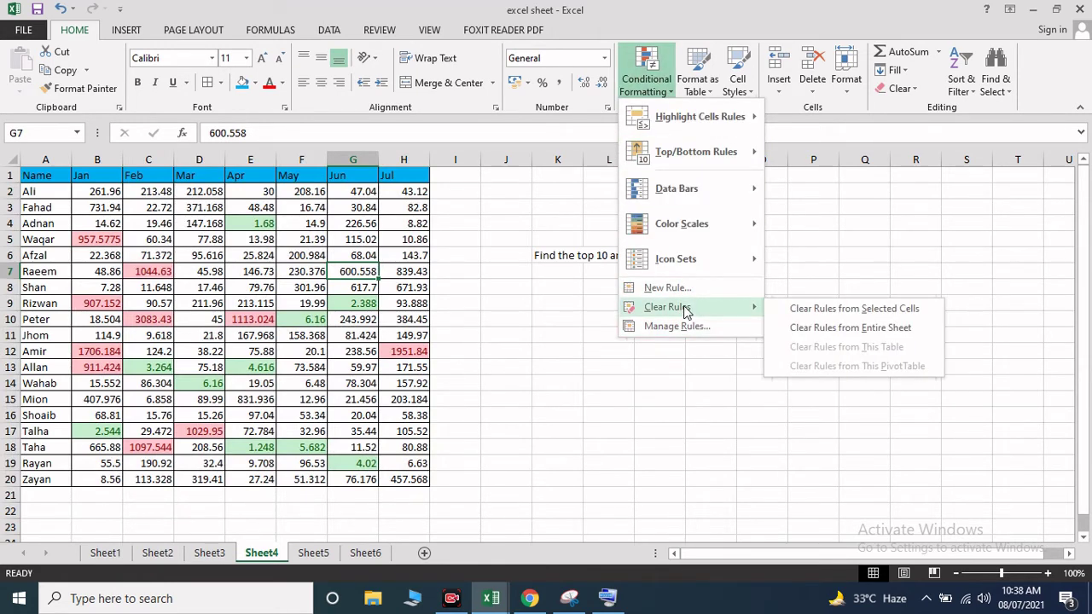
left_click(849, 335)
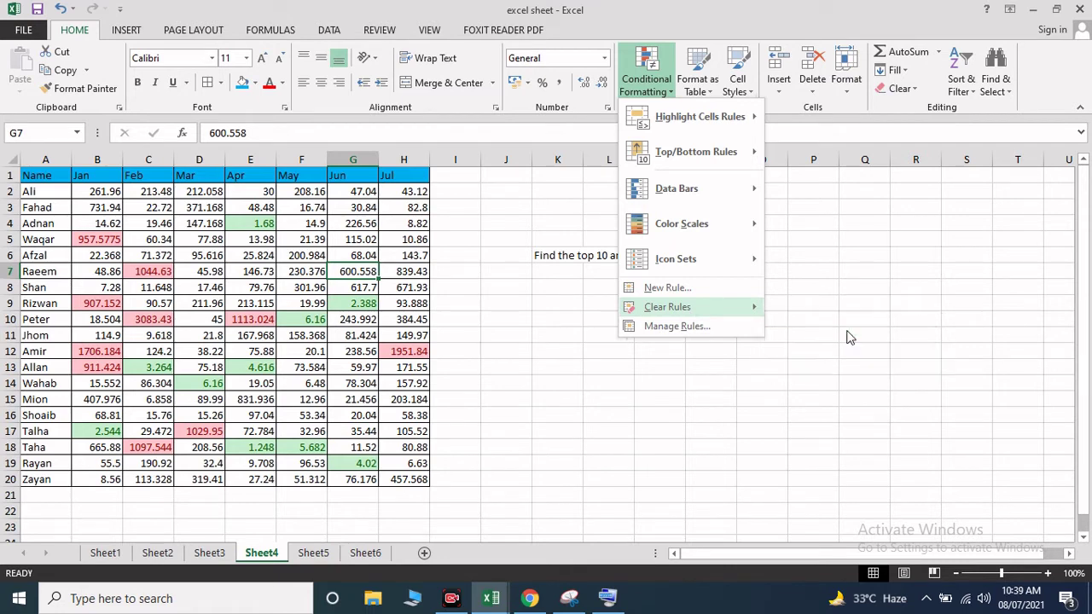
left_click(418, 319)
Review the new formatting rule options, including those for top or bottom ranked values, without creating a rule.
left_click(645, 77)
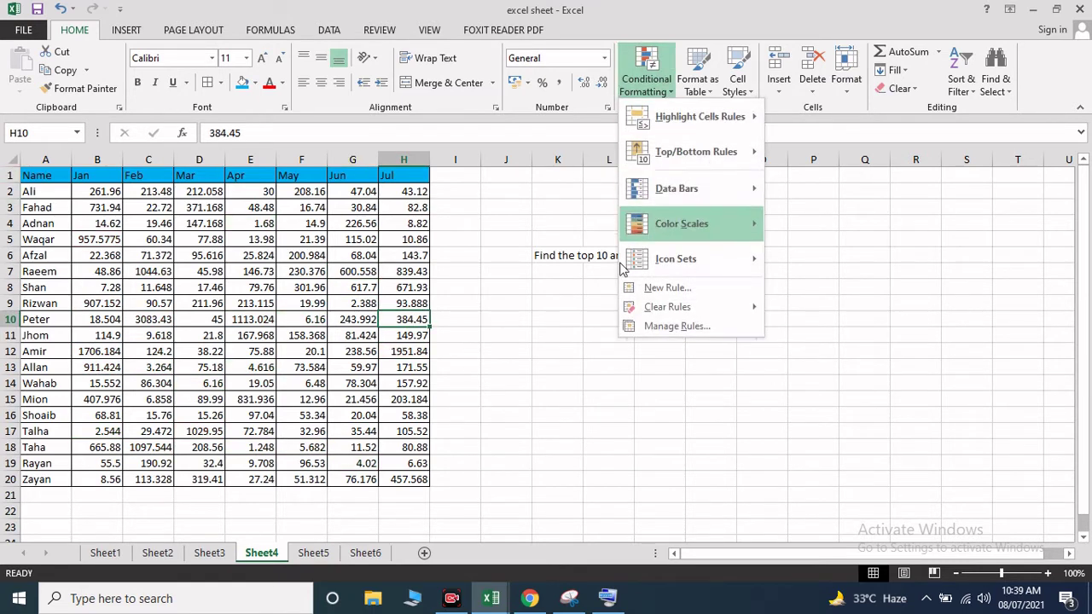
left_click(683, 290)
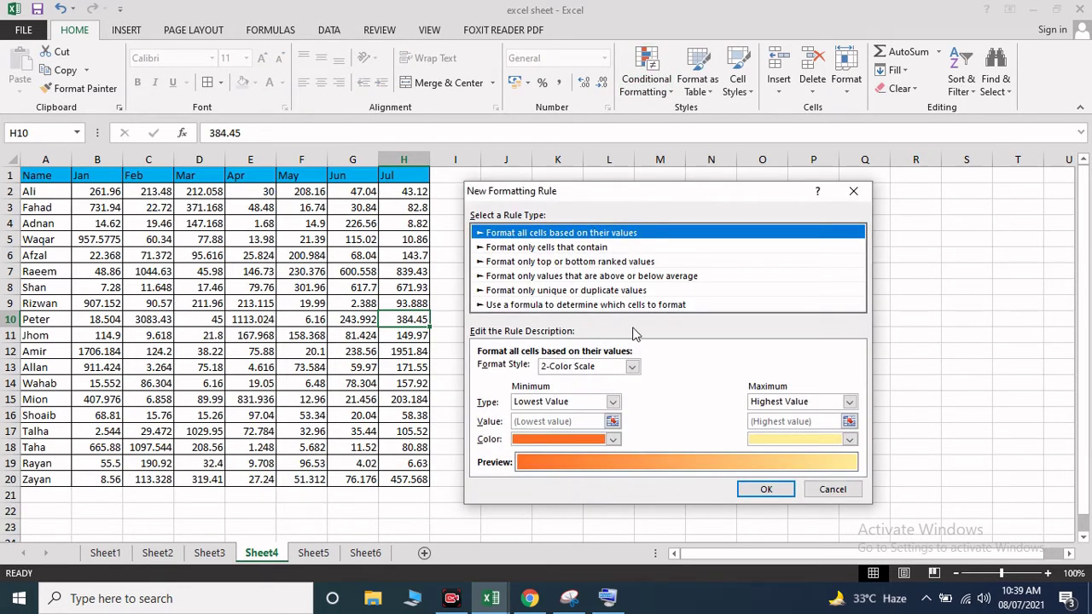
left_click(832, 489)
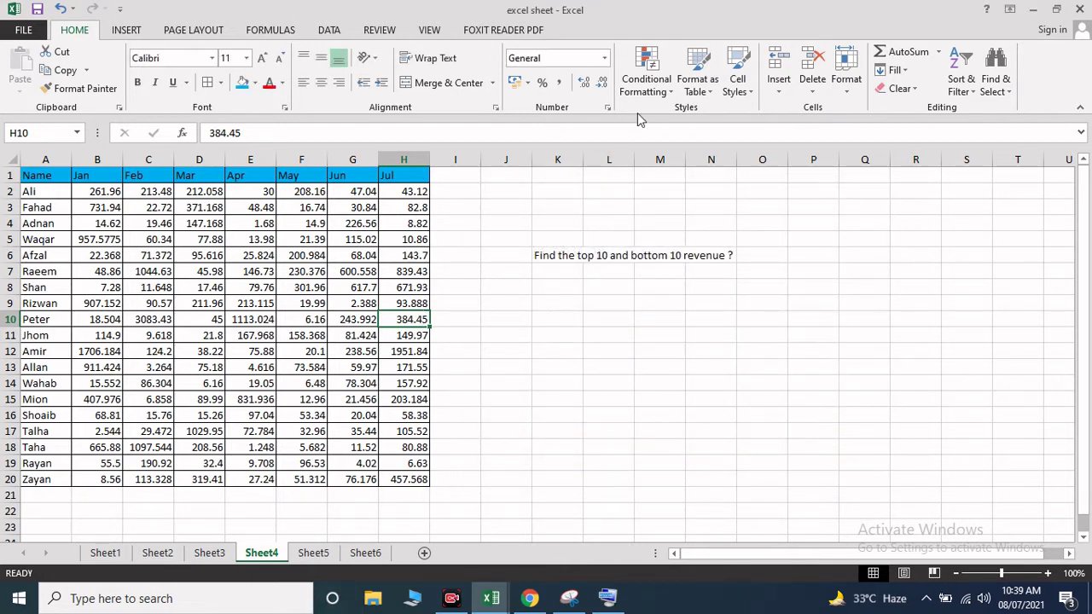
left_click(646, 84)
mouse_move(710, 166)
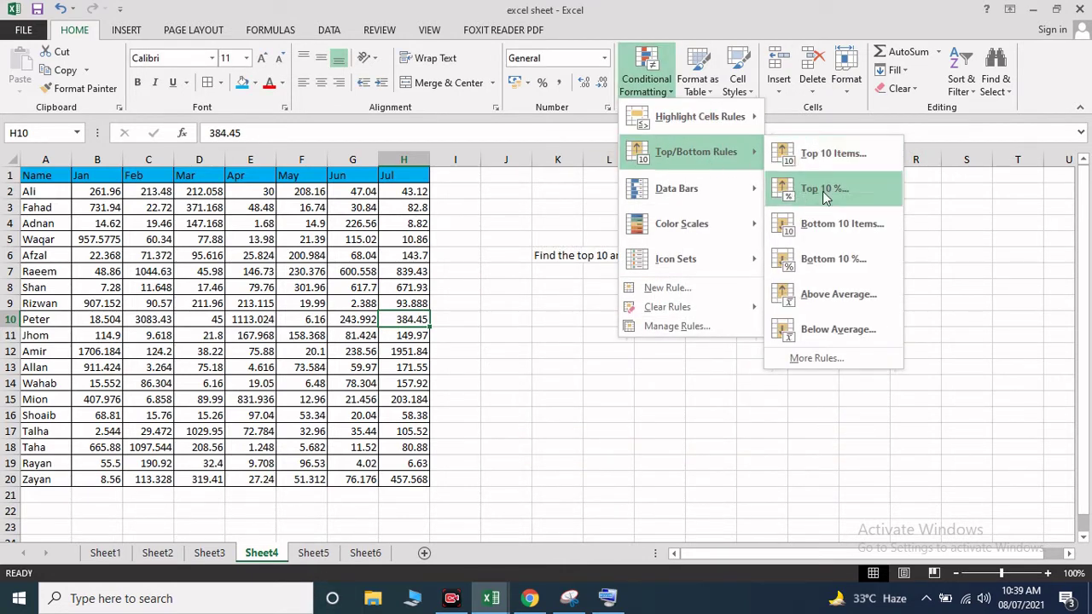
left_click(816, 358)
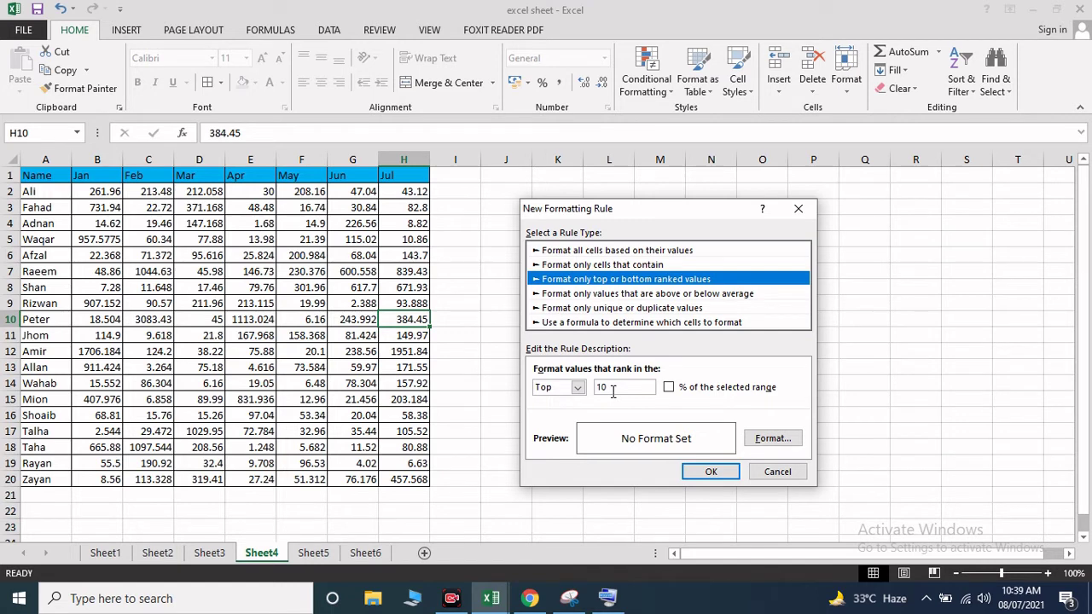
left_click(781, 476)
Switch to Sheet5 and select the "Gradient fill or full fill" note in L6.
left_click(313, 553)
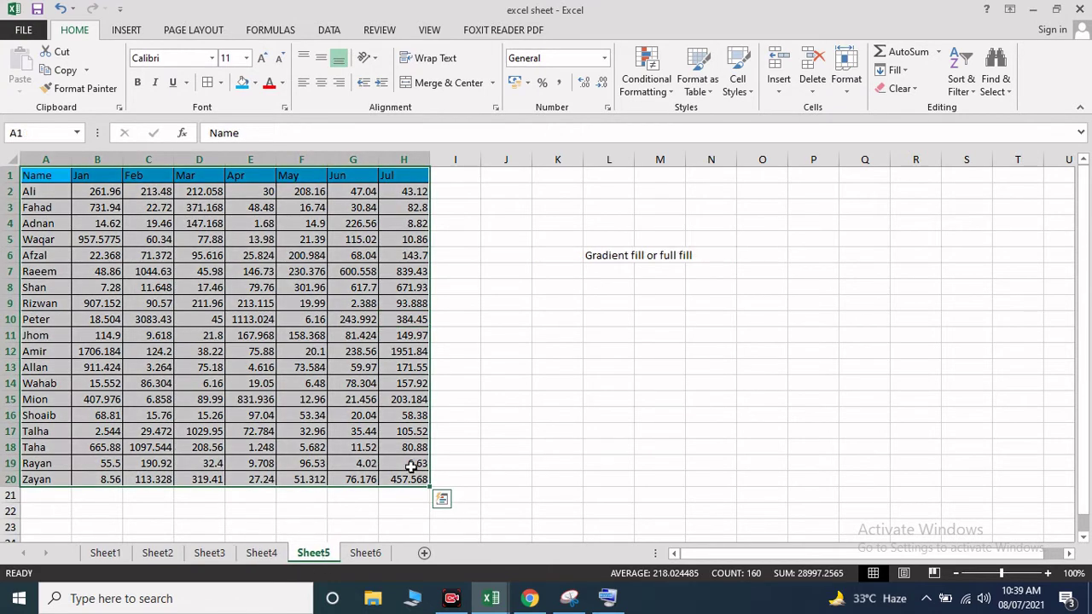
left_click(560, 380)
left_click(608, 253)
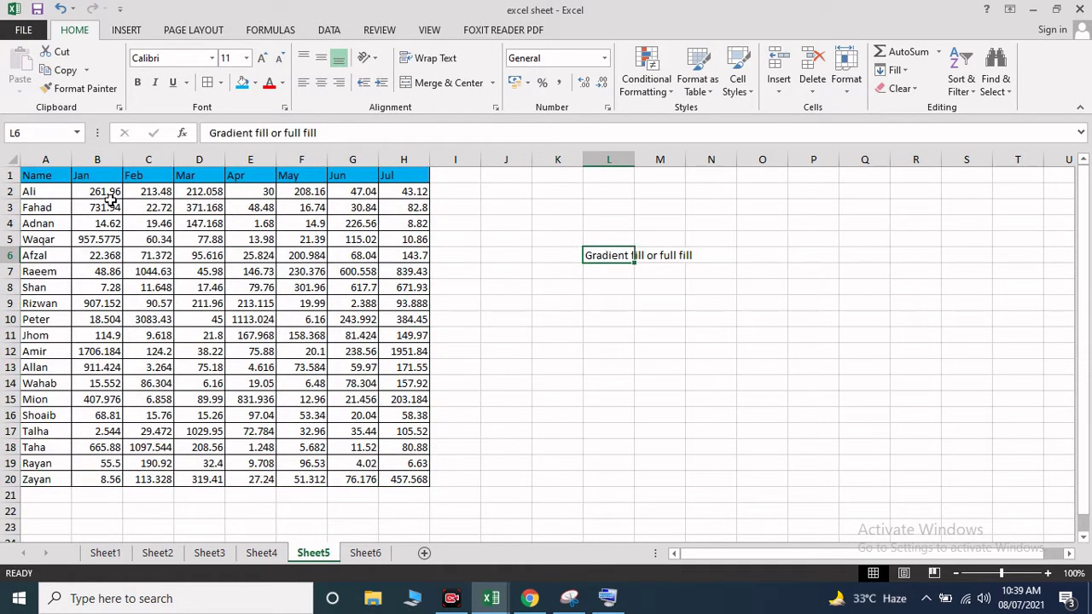
Preview the gradient and solid data bar styles on the Jan values in B2:B20 without applying any.
left_click_drag(110, 193, 109, 475)
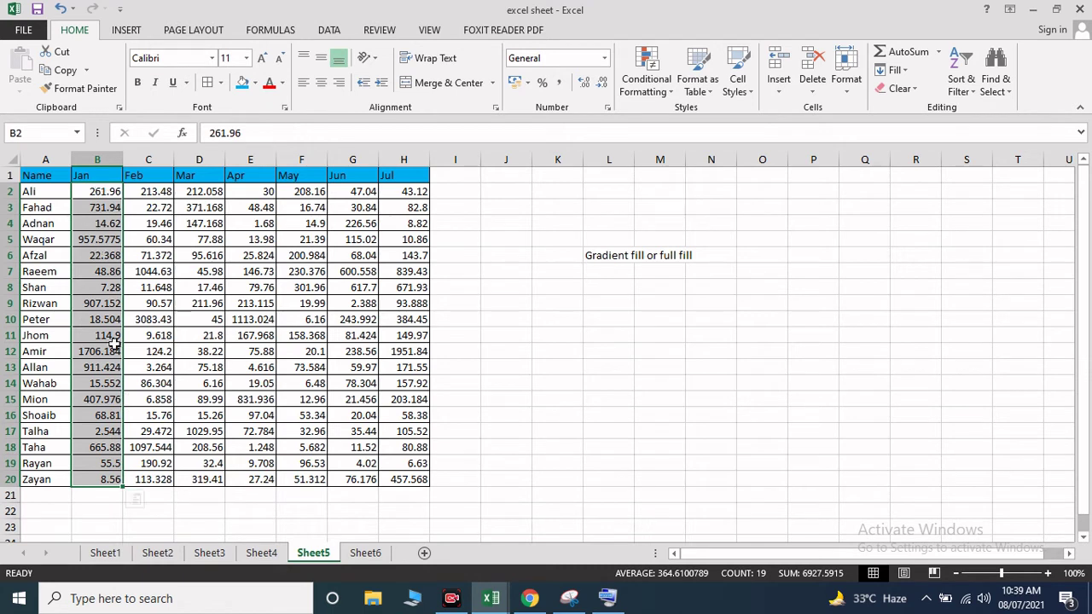
left_click(104, 269)
left_click(100, 192)
left_click_drag(101, 192, 114, 476)
left_click(98, 288)
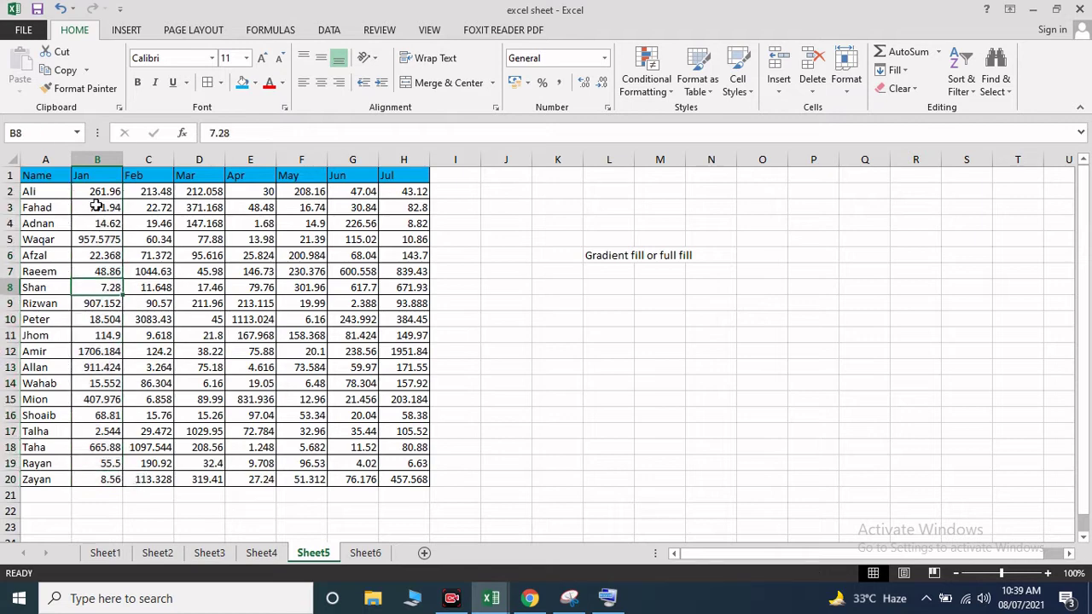
left_click_drag(98, 191, 114, 480)
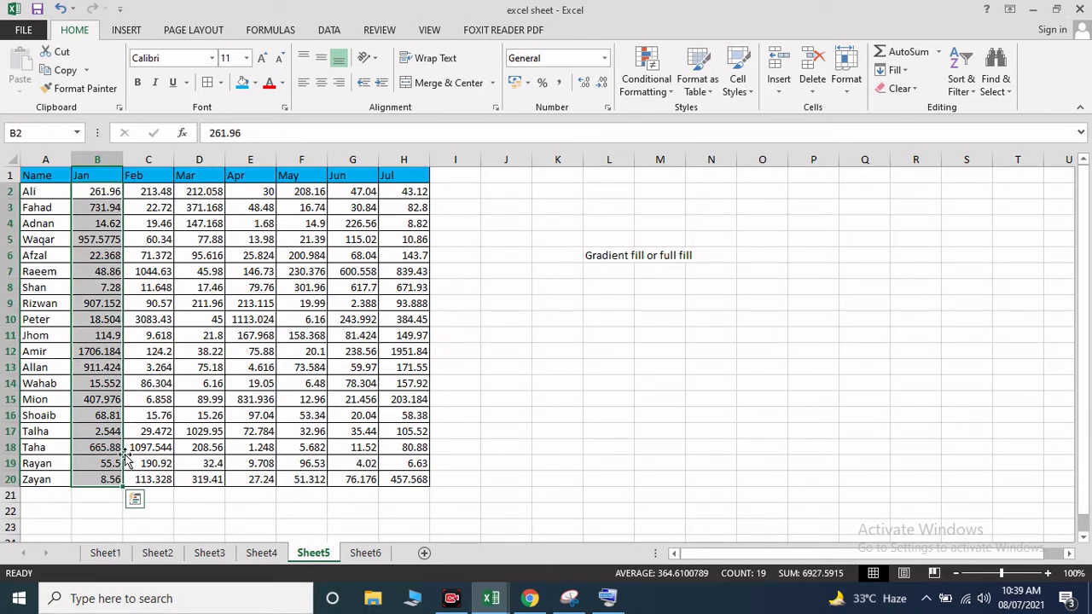
left_click(657, 96)
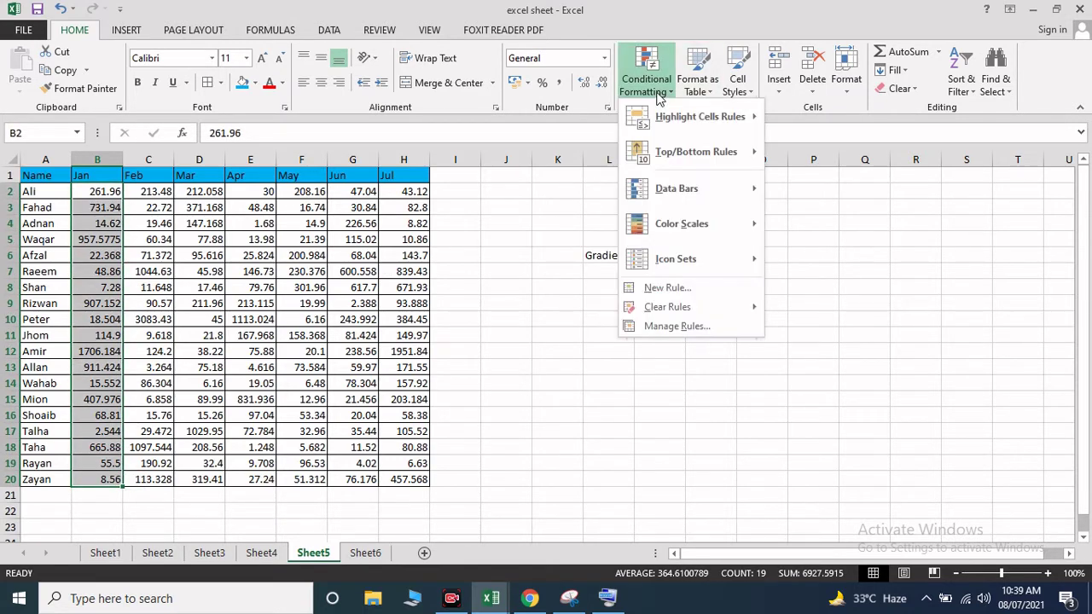
mouse_move(684, 215)
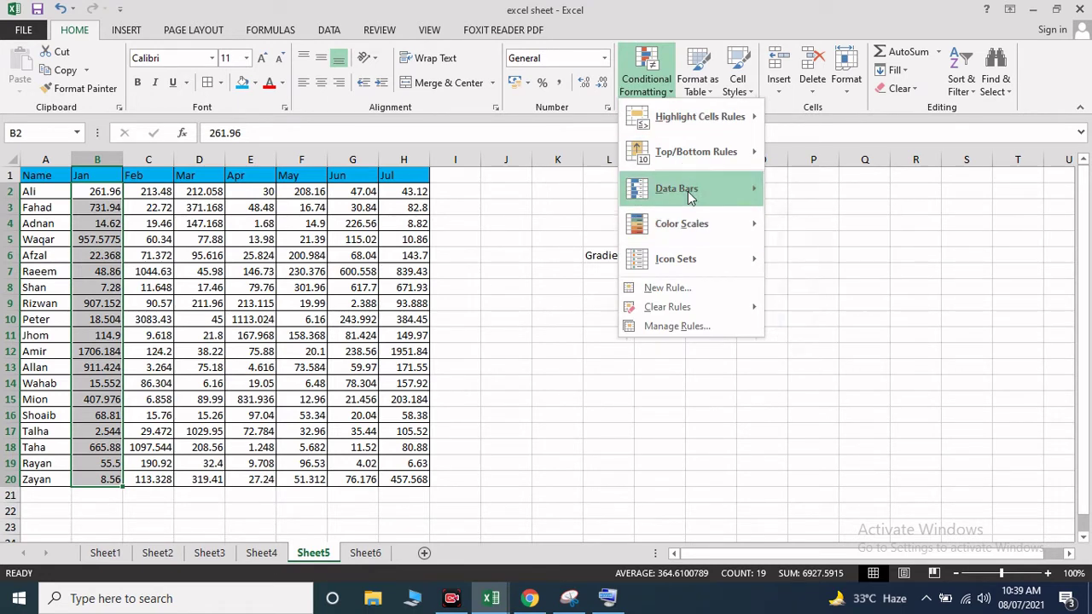
mouse_move(691, 193)
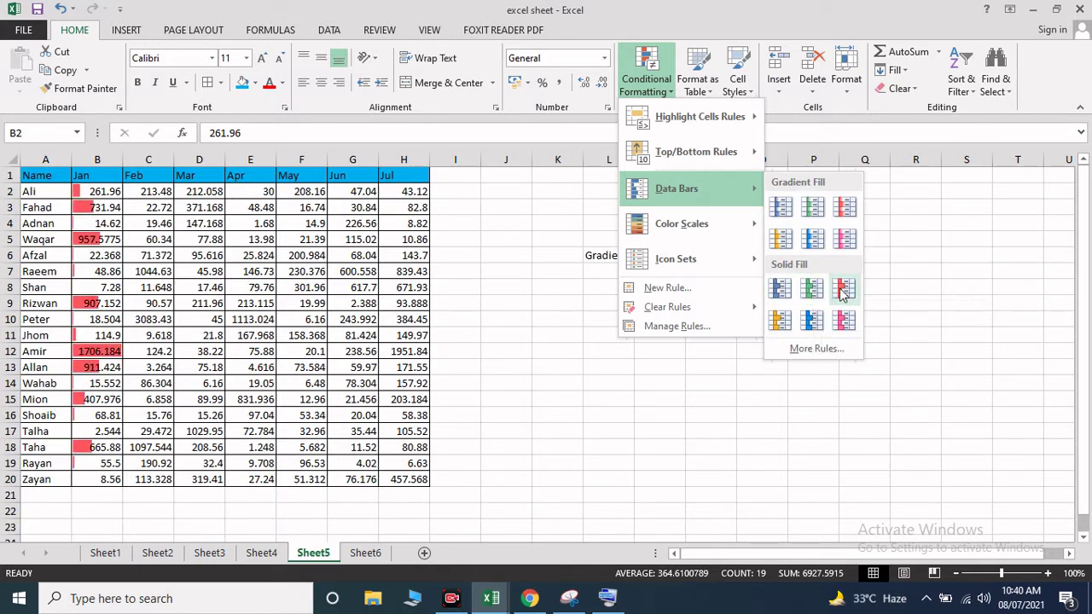
left_click(518, 351)
Apply orange gradient-fill data bars to the sales values in B2:H20.
left_click_drag(101, 191, 406, 475)
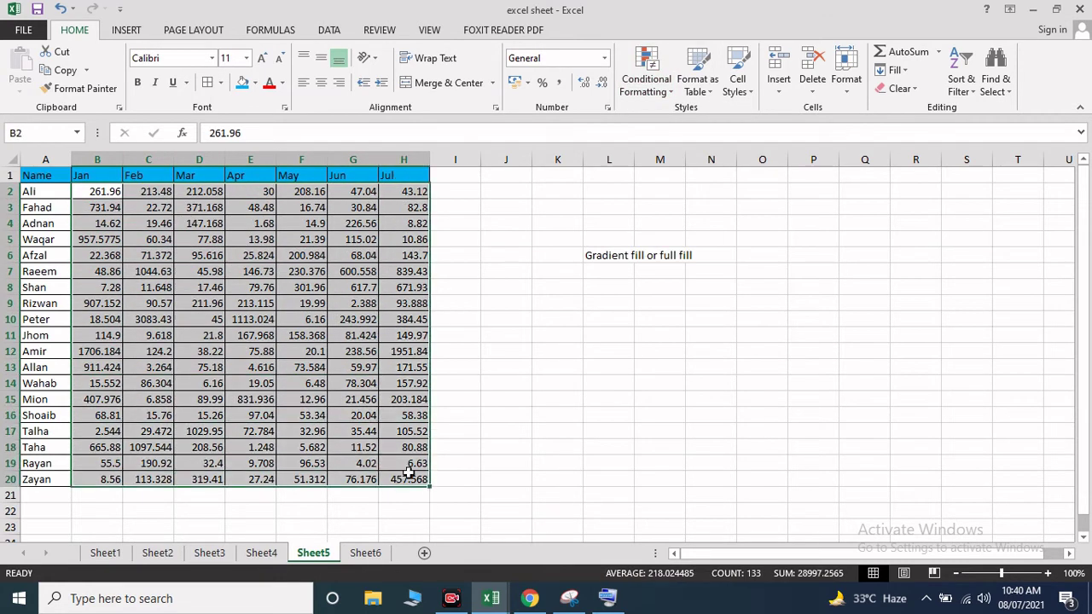
left_click(669, 69)
mouse_move(740, 189)
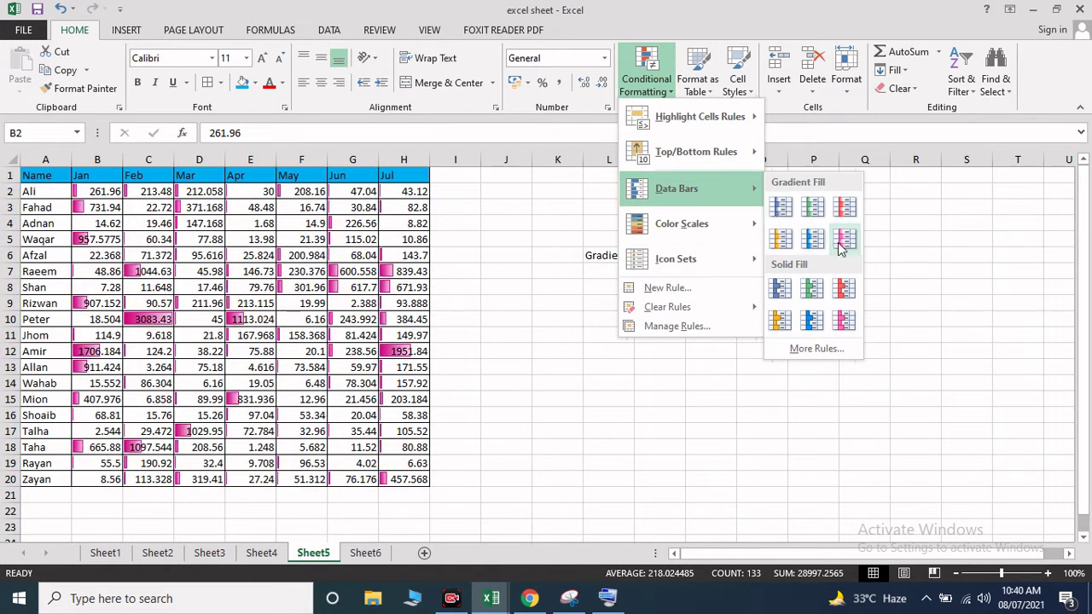
left_click(791, 245)
Preview the color scales on B2:H20, but change its data bars to the light blue solid fill.
left_click(645, 84)
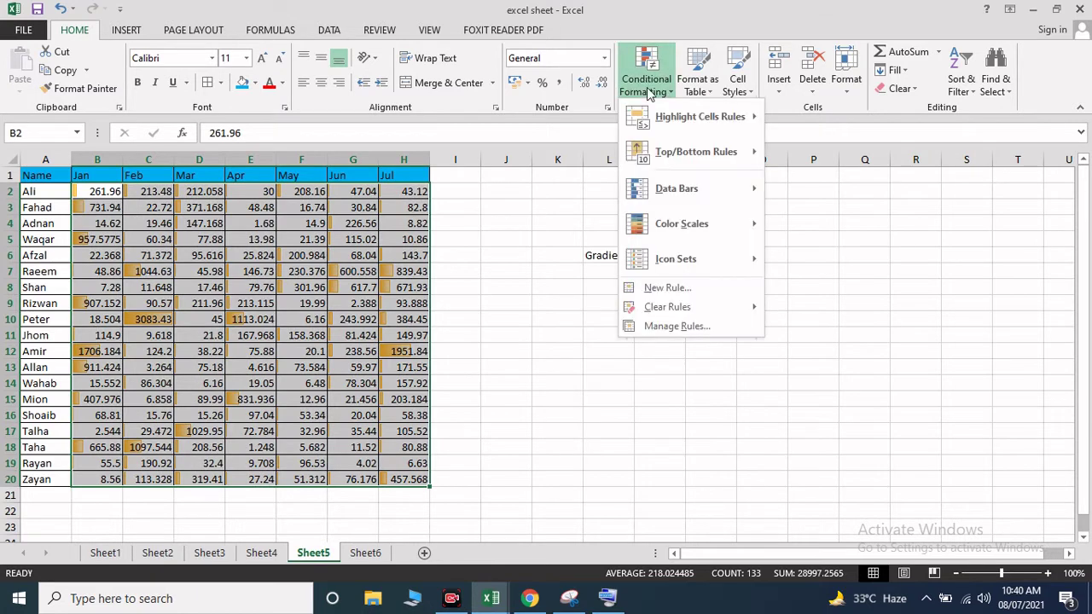
mouse_move(726, 232)
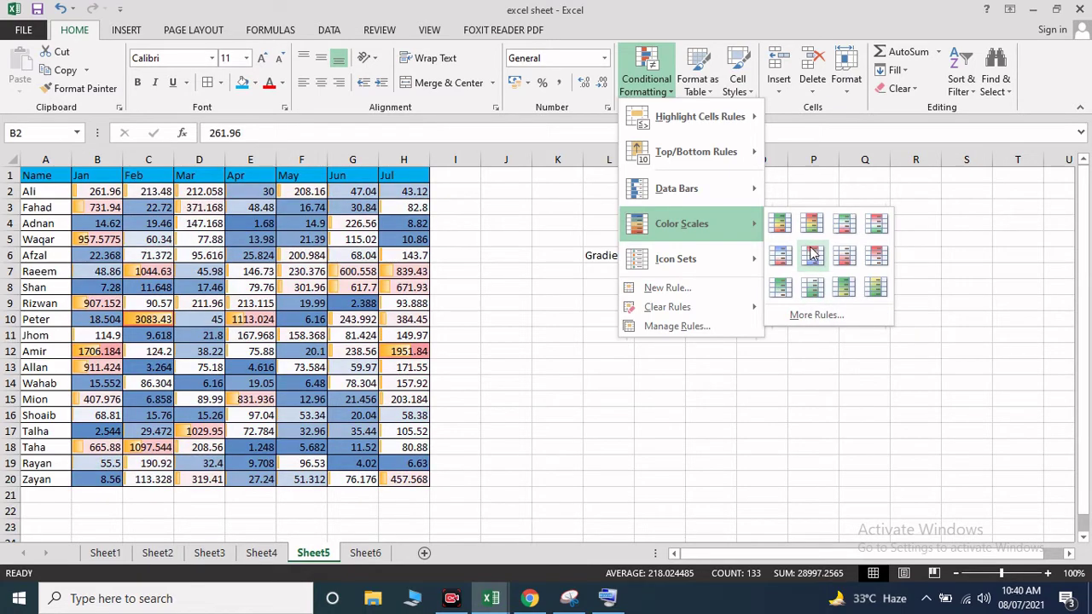
mouse_move(714, 186)
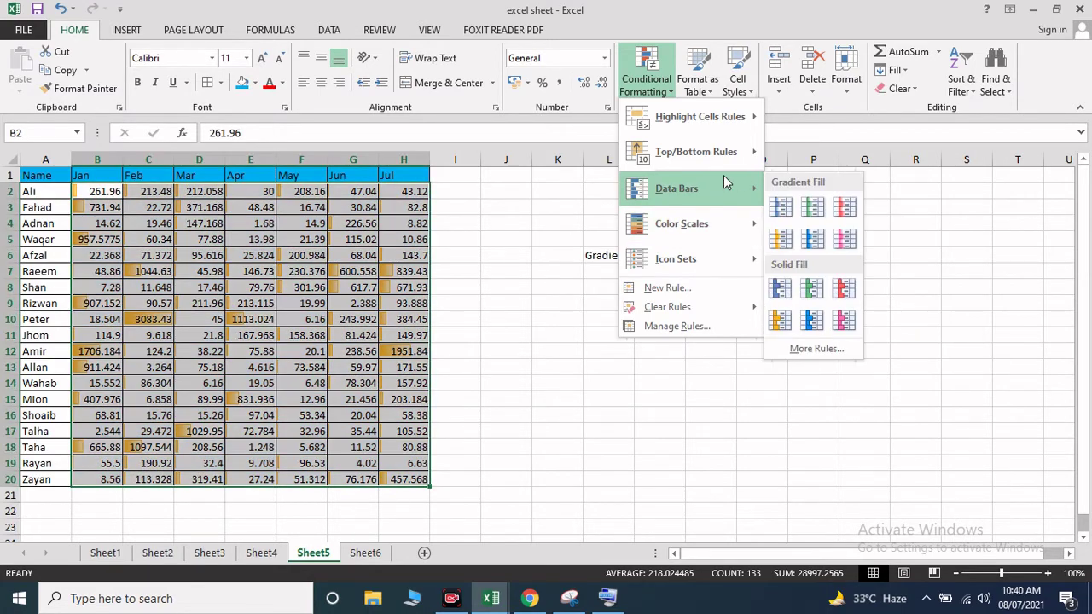
left_click(811, 328)
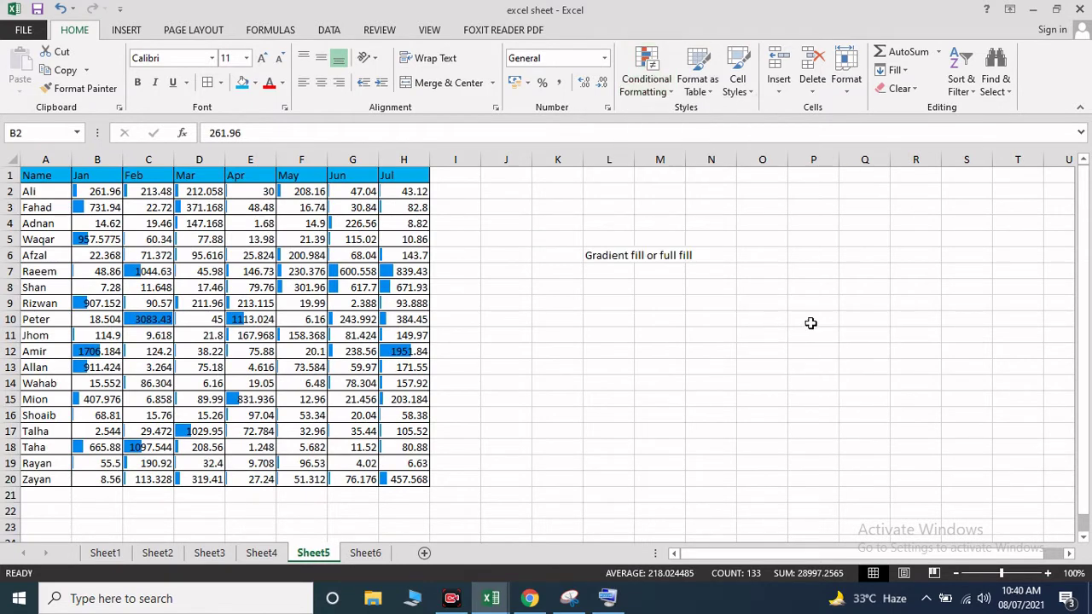
Preview the solid data bars on B2:H20 and look at the formula-based type for a new formatting rule, without creating one.
left_click(655, 81)
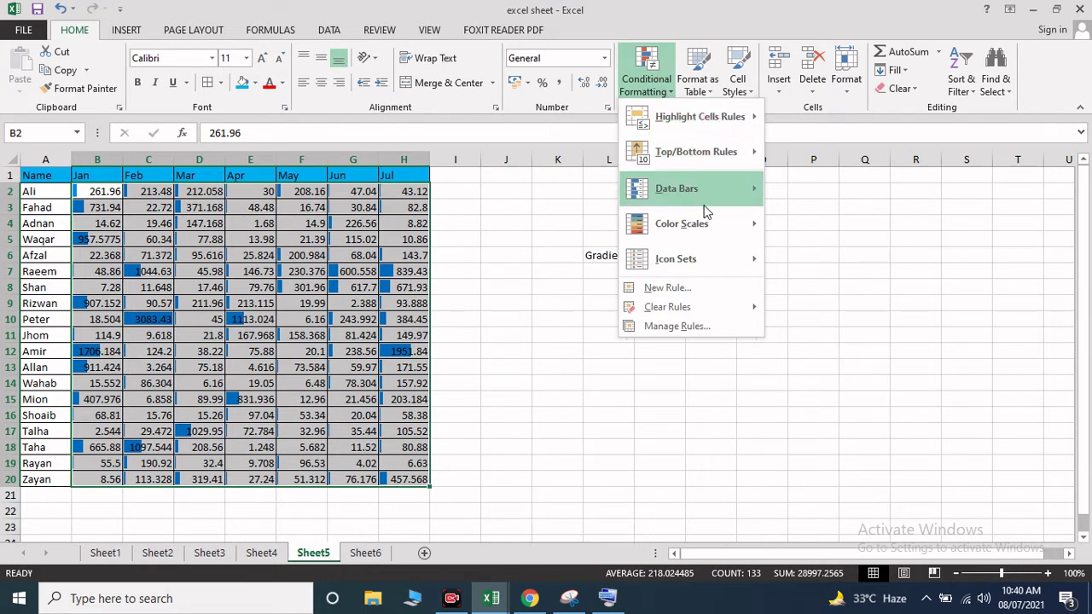
mouse_move(705, 215)
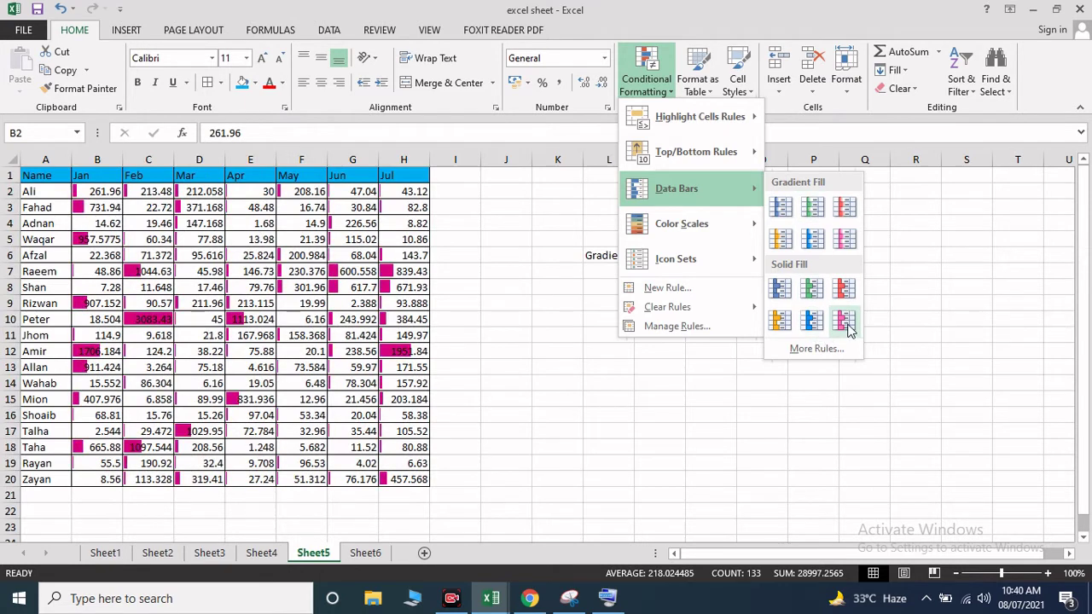
left_click(816, 348)
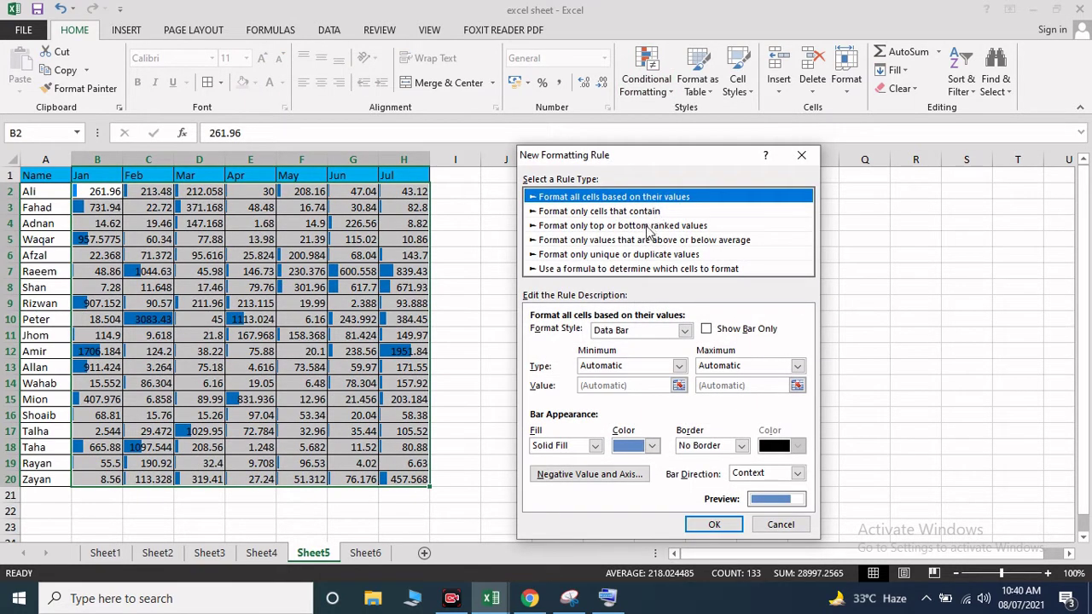
left_click(639, 272)
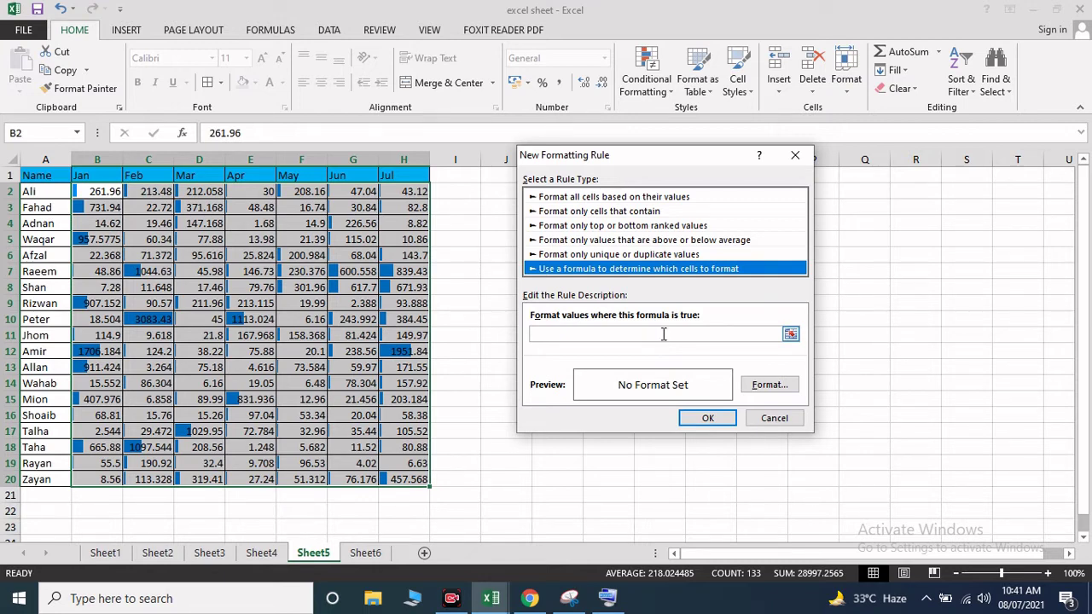
left_click(774, 418)
left_click(465, 305)
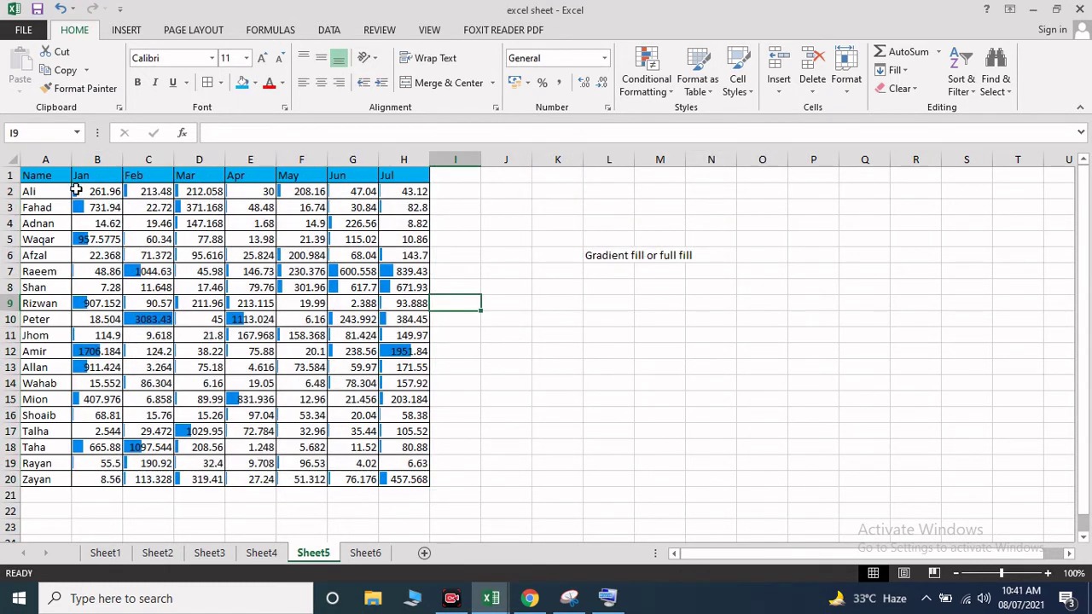
Apply orange gradient-fill data bars to the range B1:H20.
left_click_drag(97, 178, 416, 479)
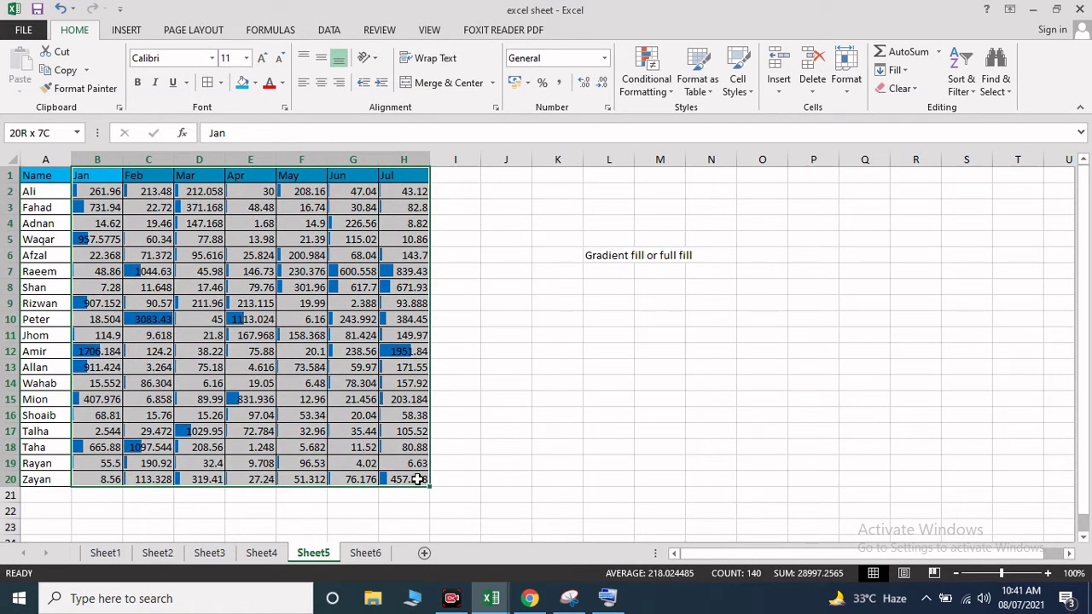
left_click(646, 79)
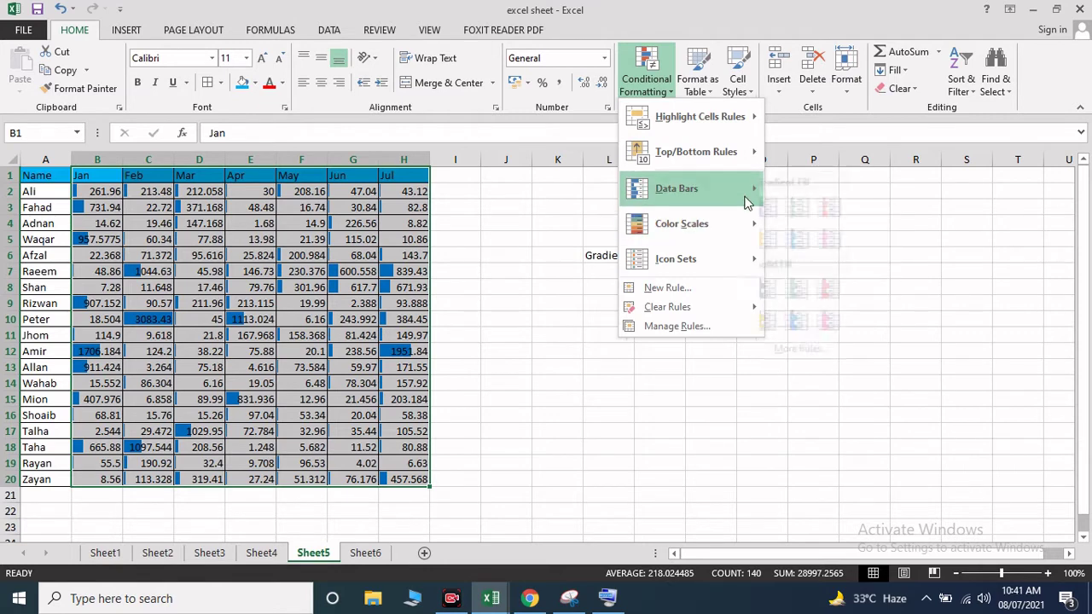
mouse_move(744, 201)
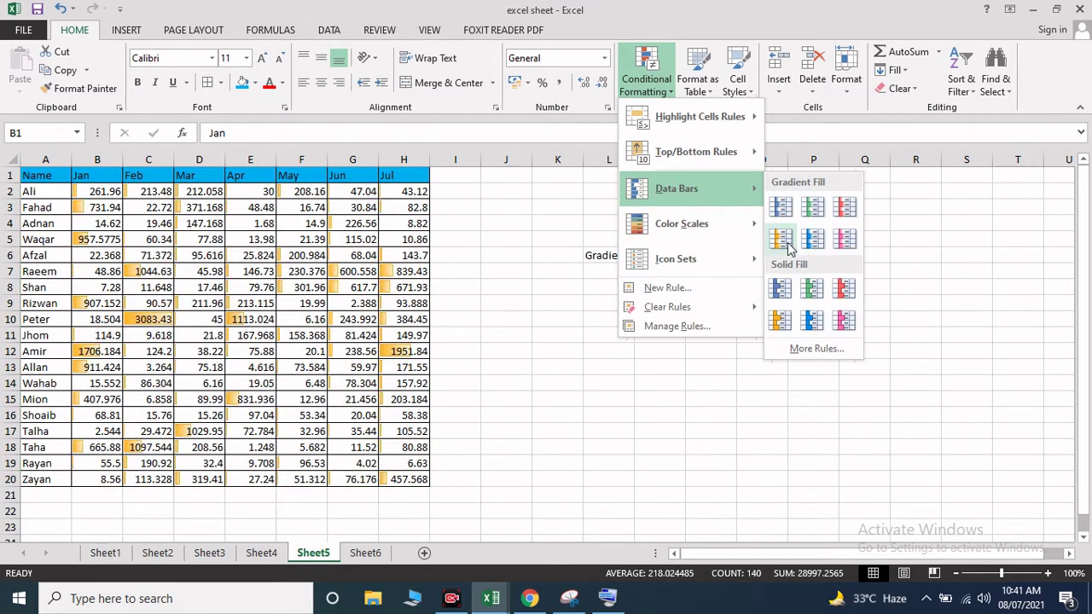
left_click(781, 239)
left_click(375, 303)
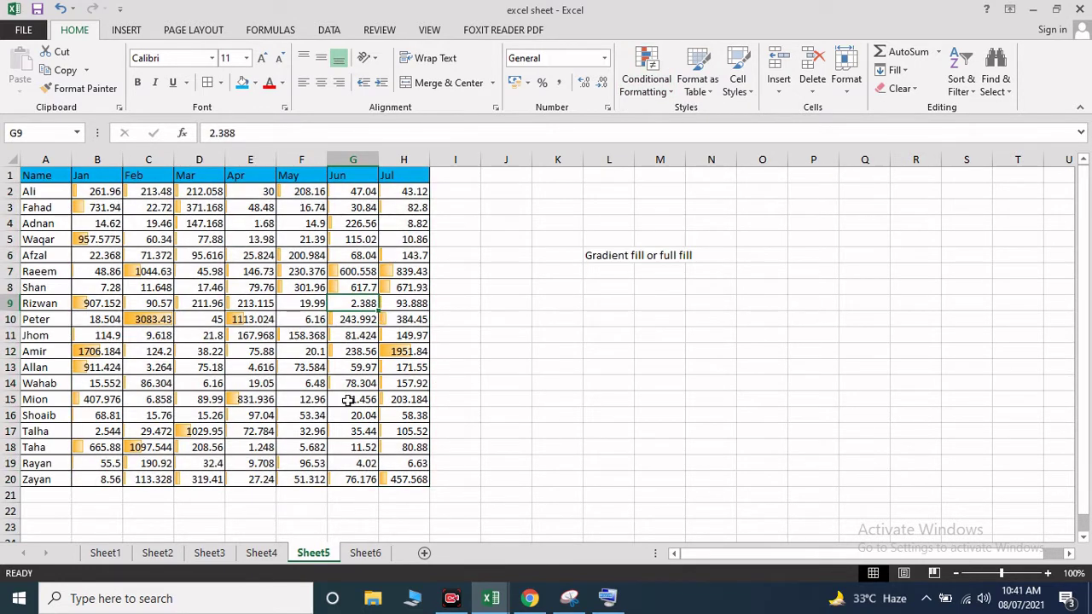
left_click(344, 255)
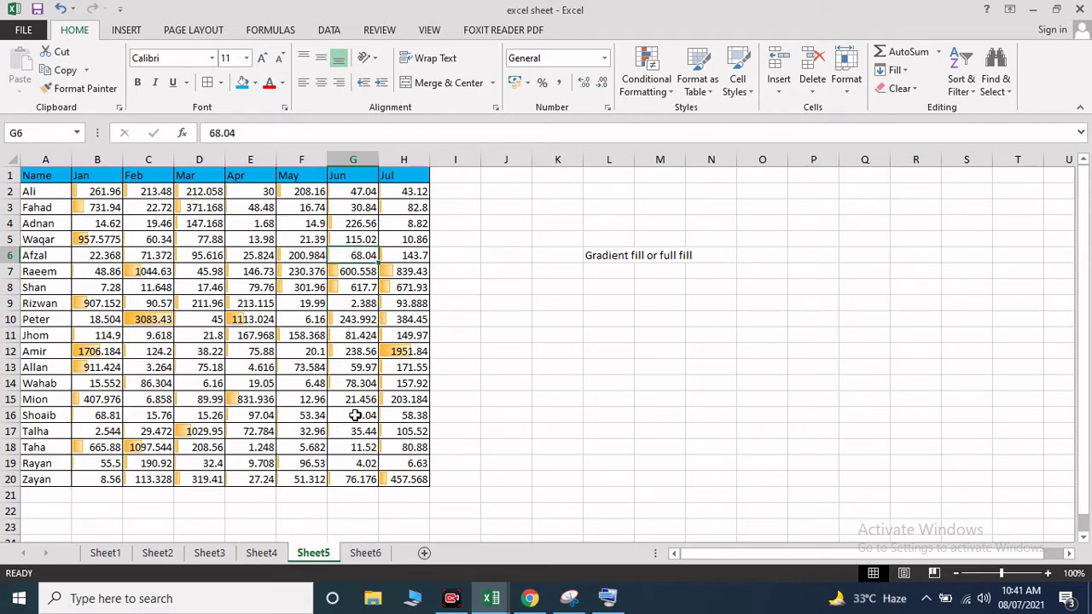
Switch to Sheet6 and apply the three-triangle directional icon set to the sales values in B2:H20.
key("ctrl+Page_Down")
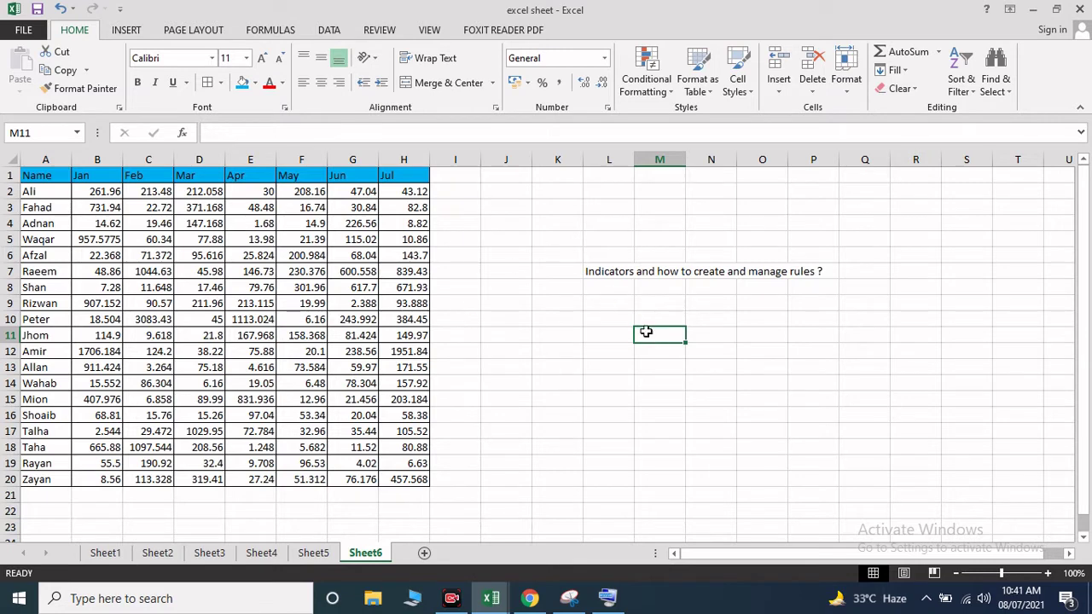
left_click_drag(90, 191, 424, 480)
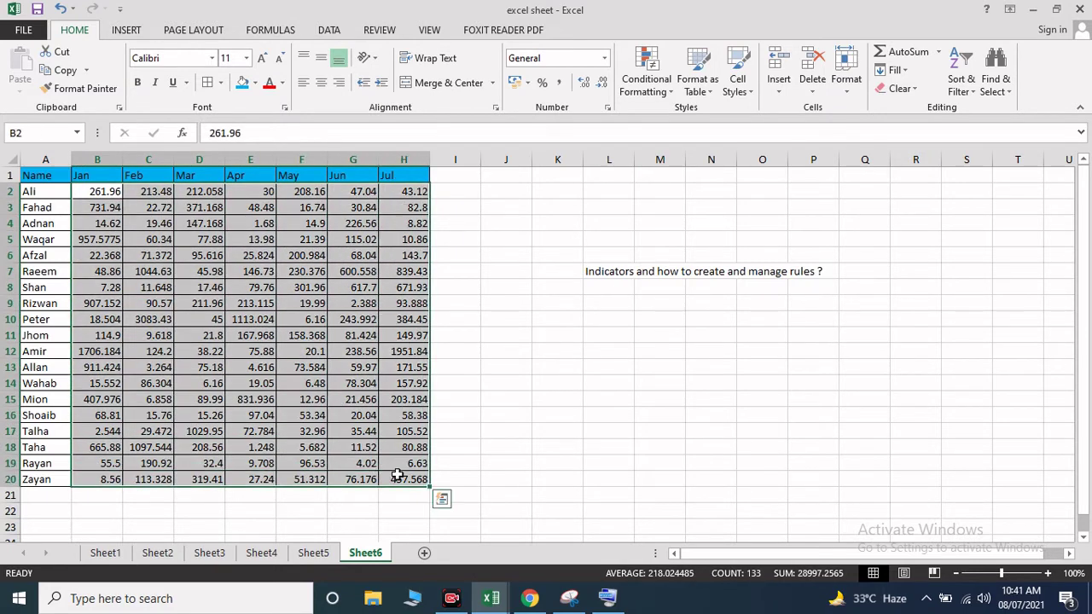
left_click(651, 92)
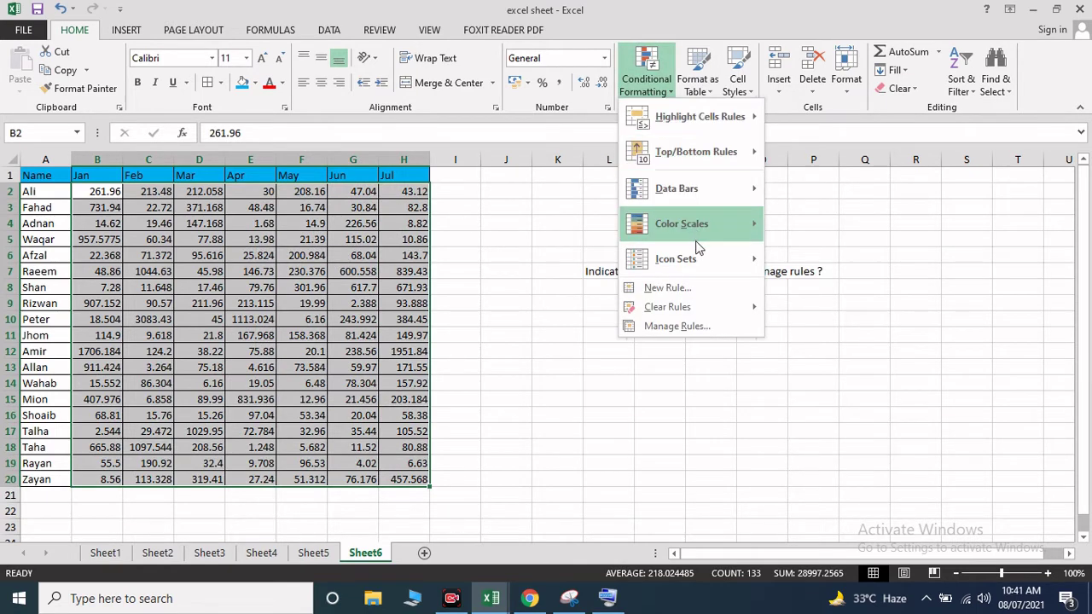
mouse_move(721, 273)
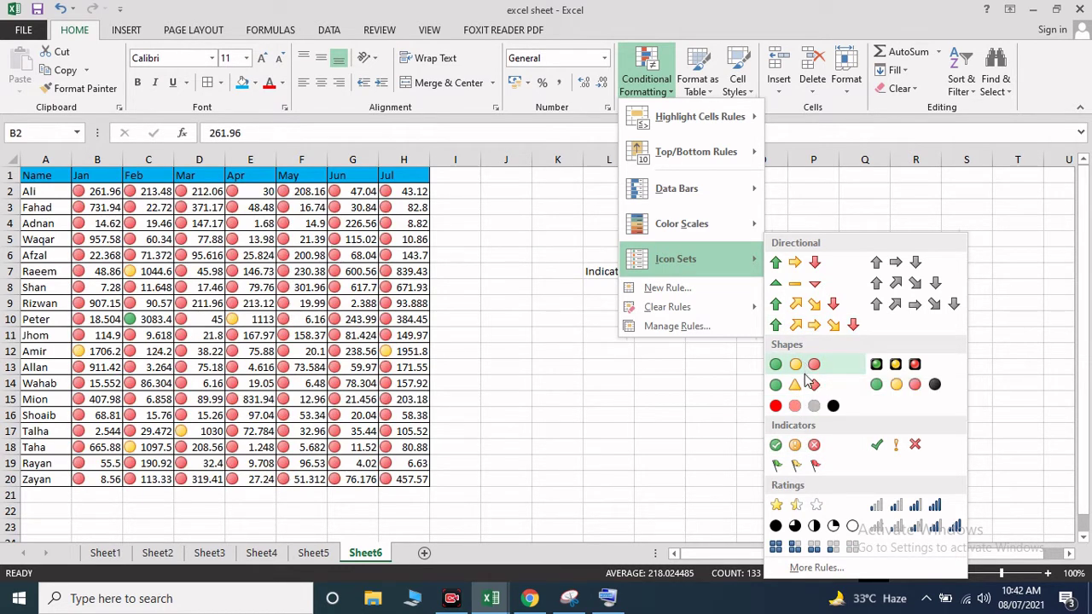
left_click(811, 285)
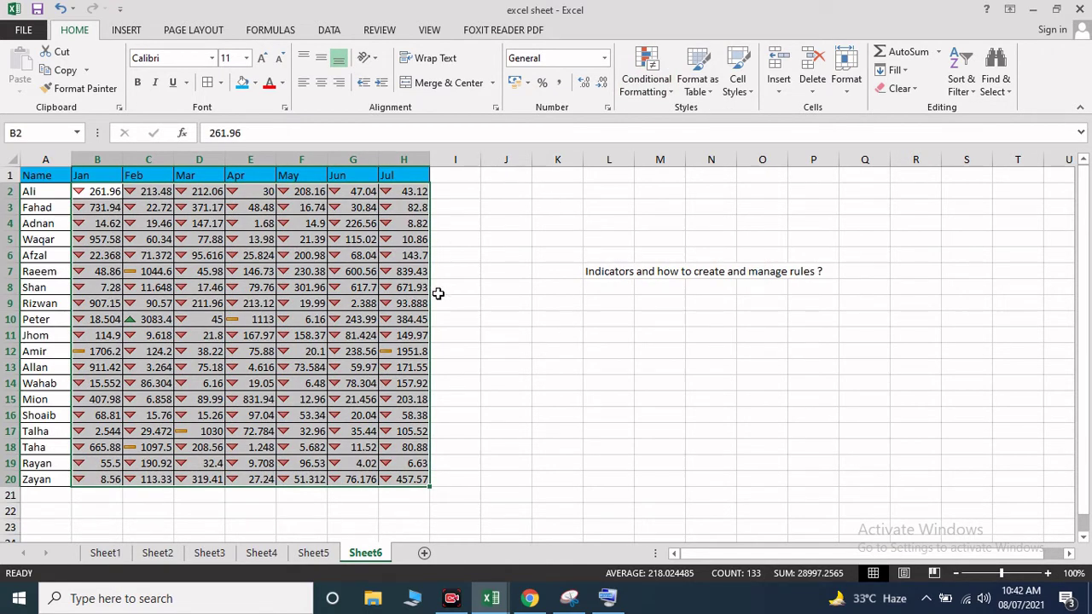
Add a rule in the Conditional Formatting Rules Manager that fills above-average values in B2:H20 with light green.
left_click(644, 94)
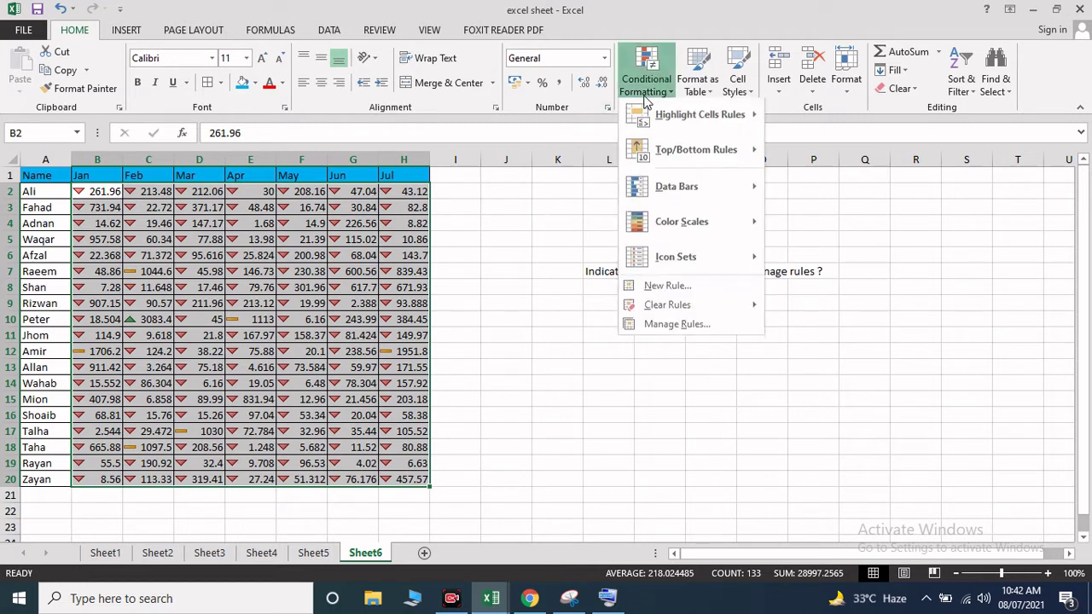
left_click(675, 324)
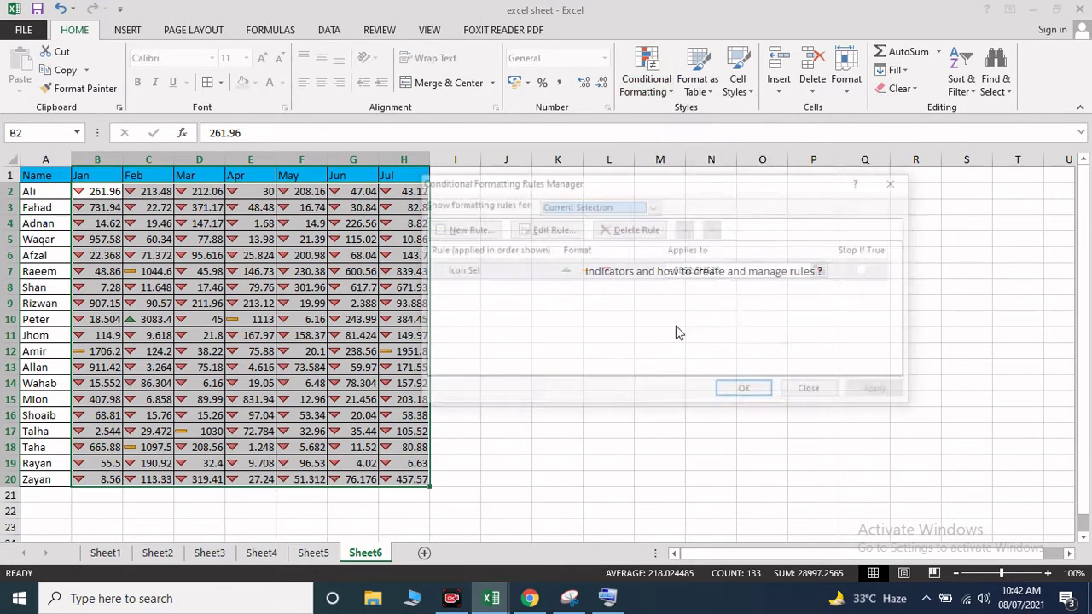
left_click(467, 230)
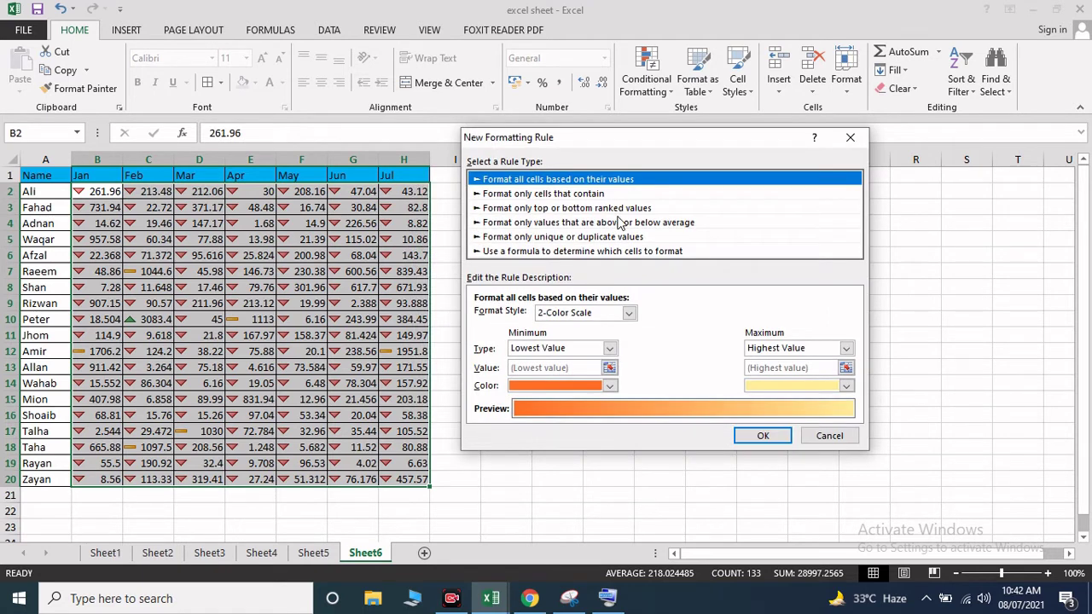
left_click(635, 223)
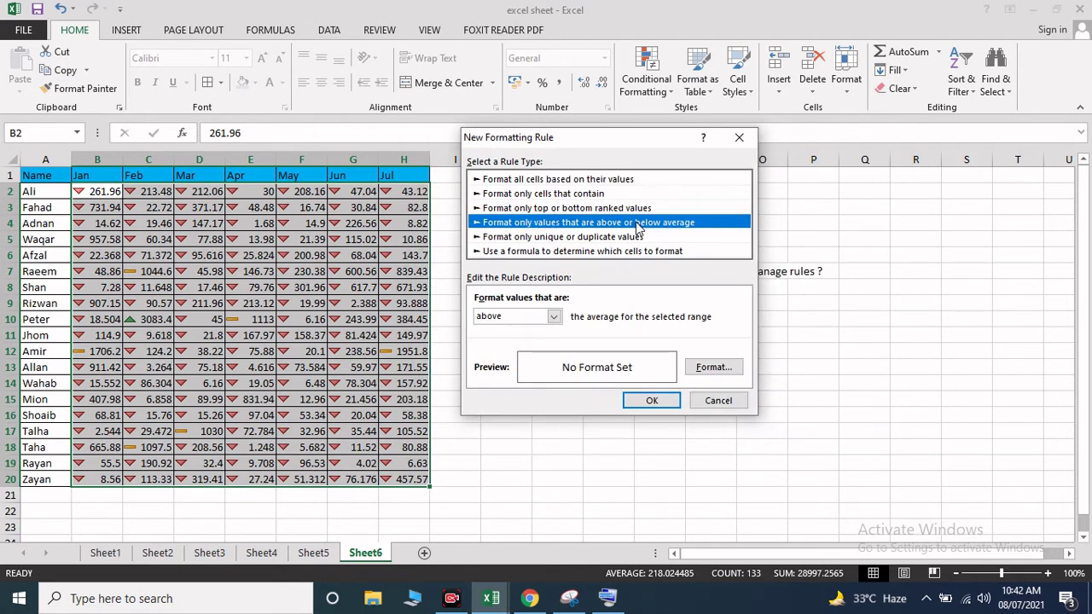
left_click(707, 369)
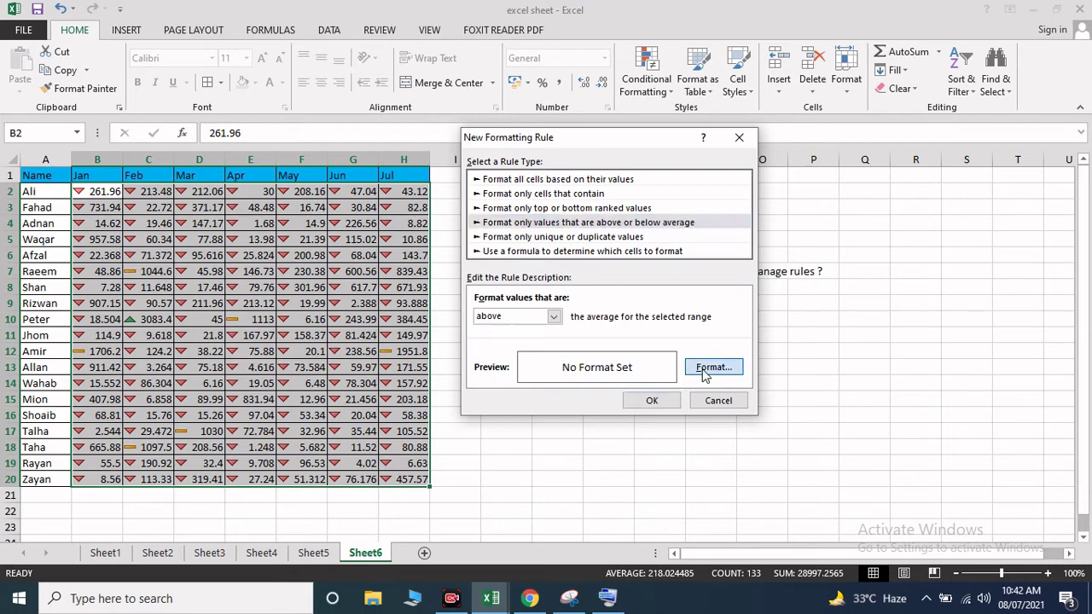
left_click(545, 254)
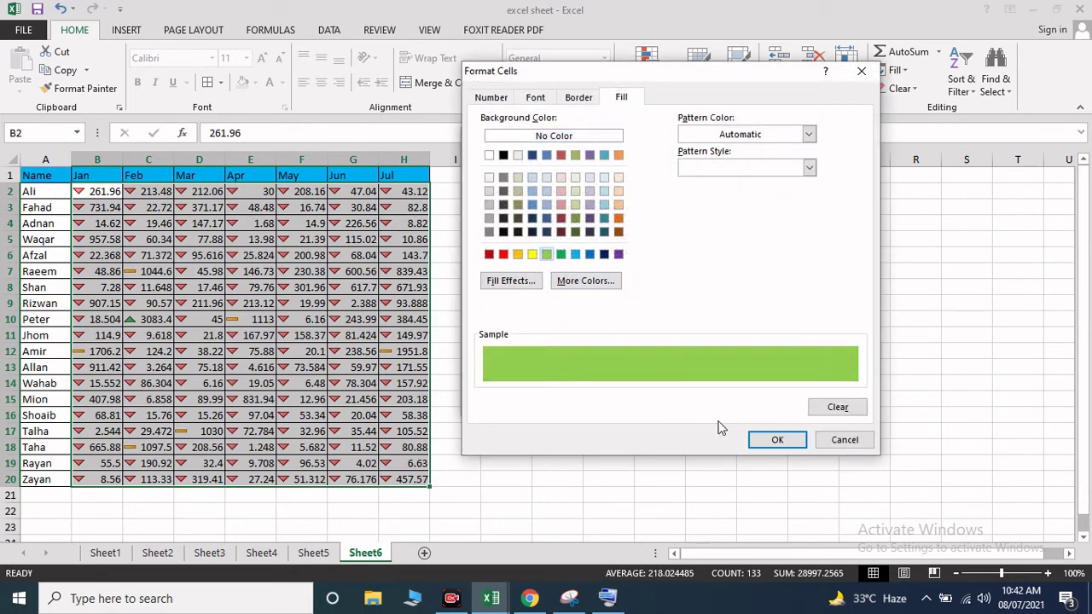
left_click(761, 439)
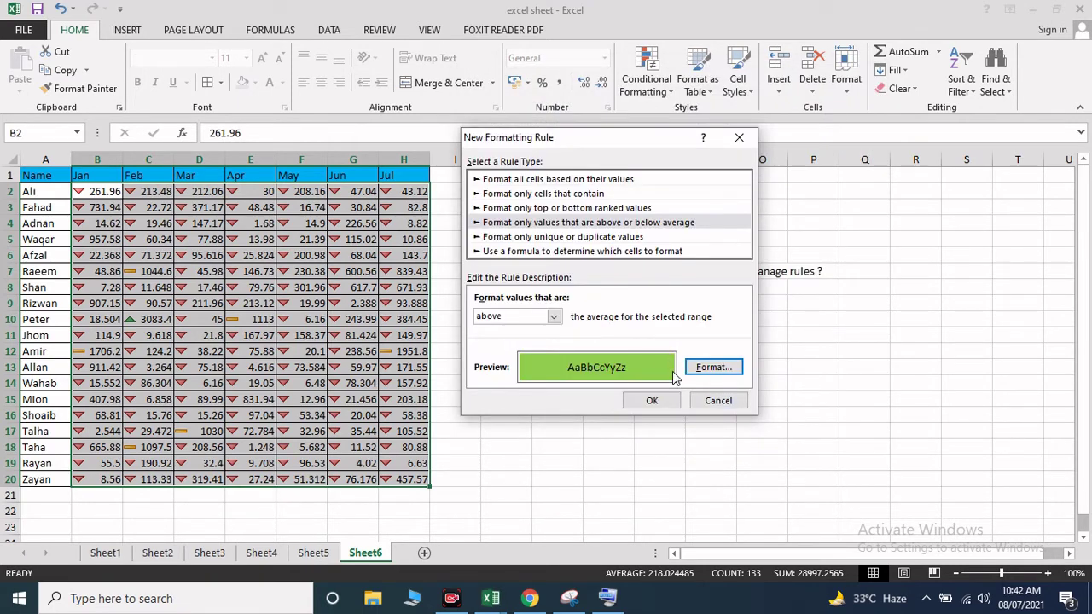
left_click(646, 402)
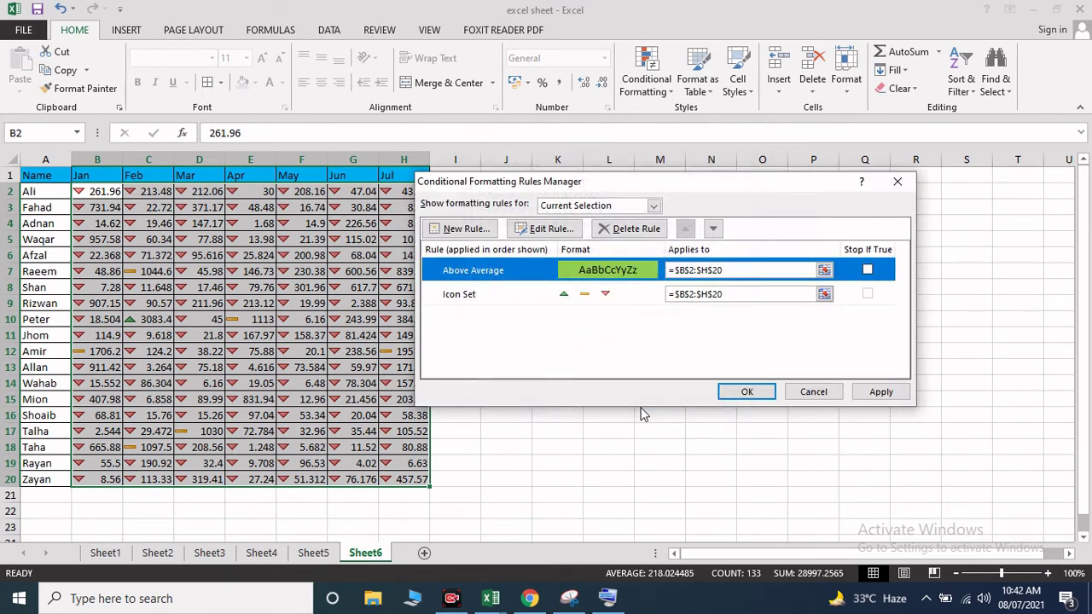
Add a second rule that fills below-average values in B2:H20 with light orange, and apply the rules to the sheet.
left_click(469, 231)
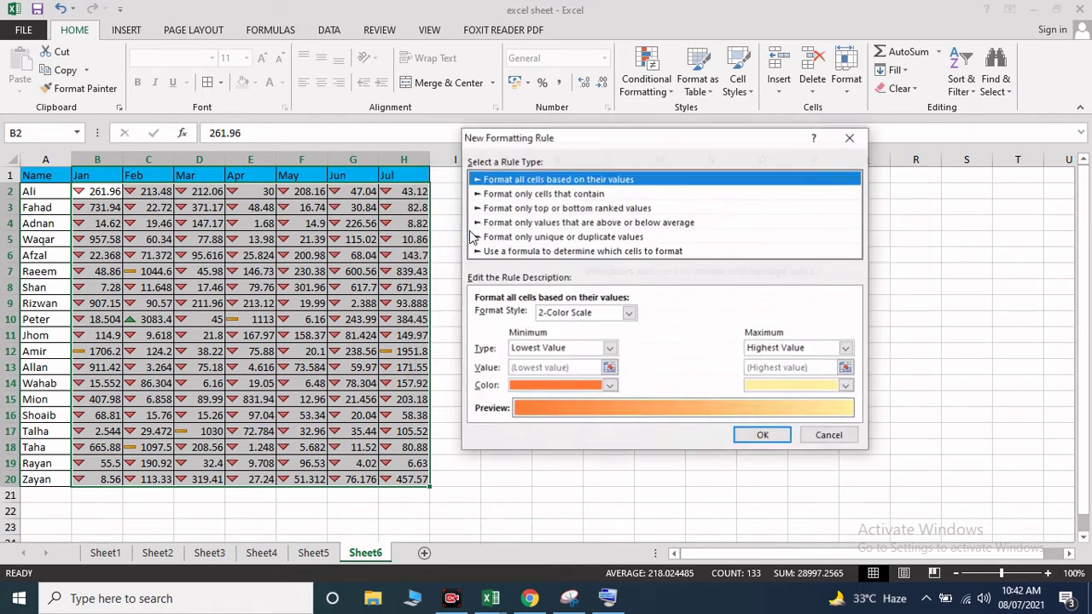
left_click(626, 223)
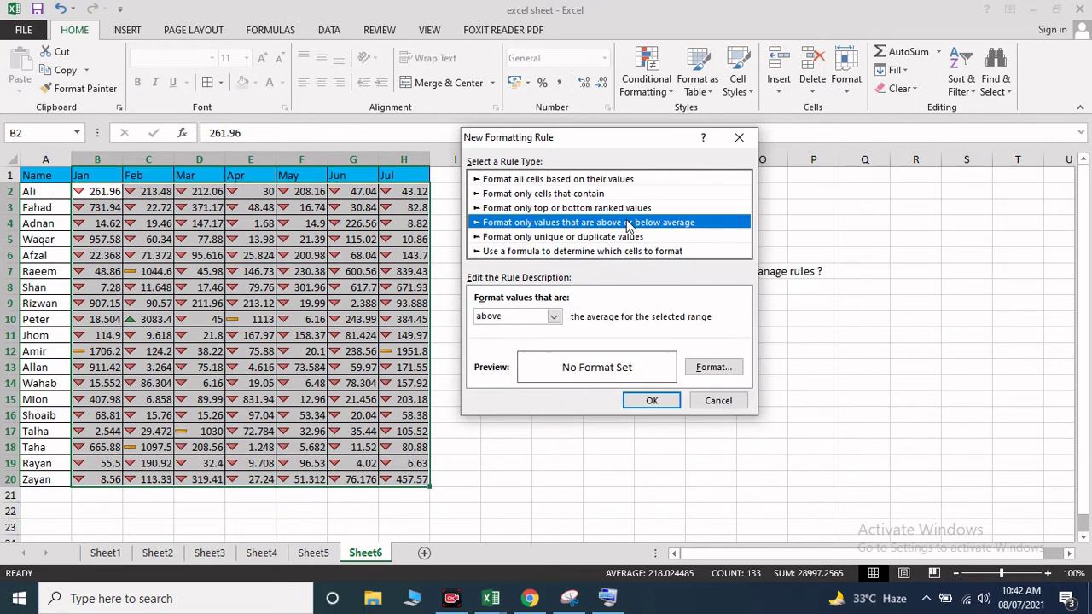
left_click(553, 316)
left_click(512, 342)
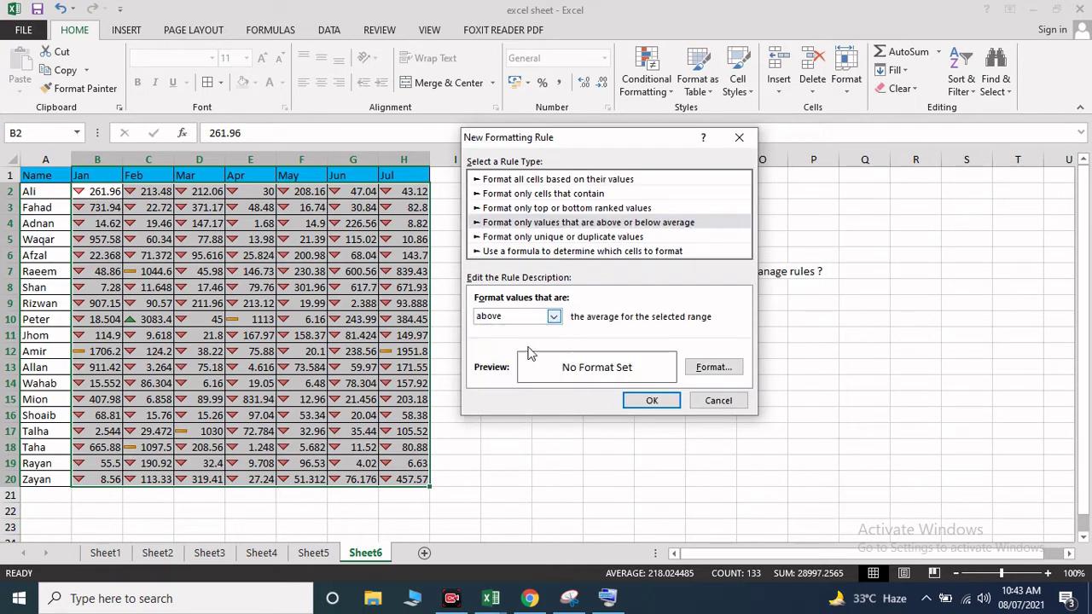
left_click(712, 368)
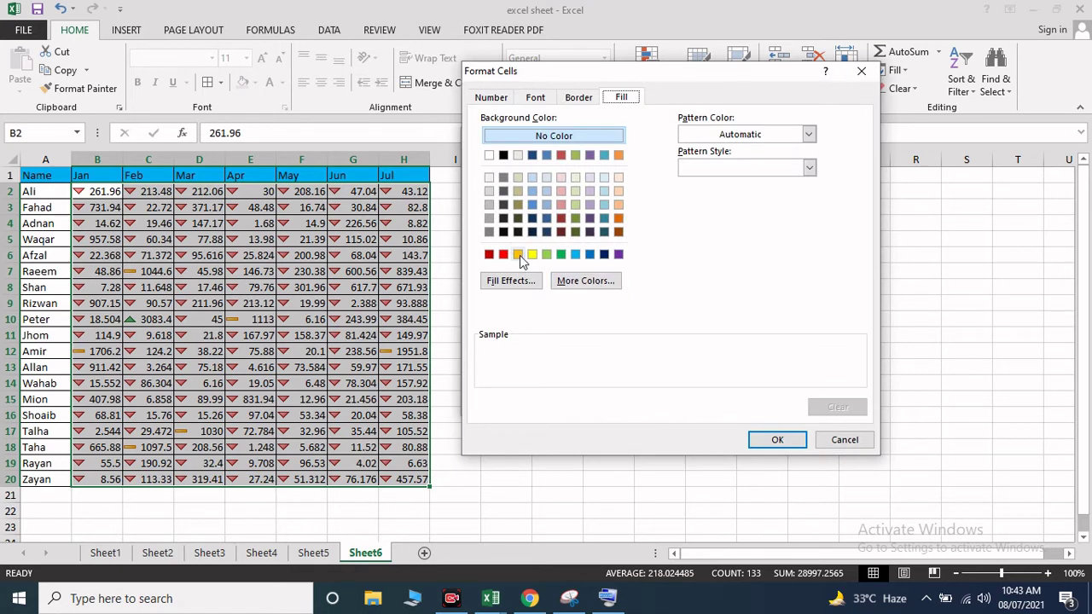
left_click(618, 204)
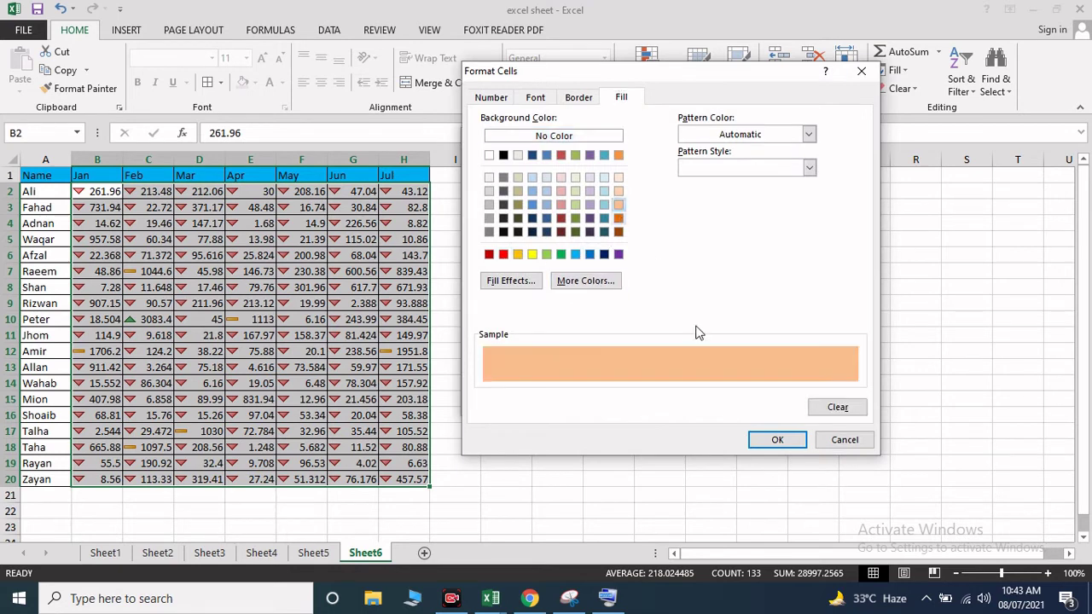
left_click(777, 439)
left_click(657, 400)
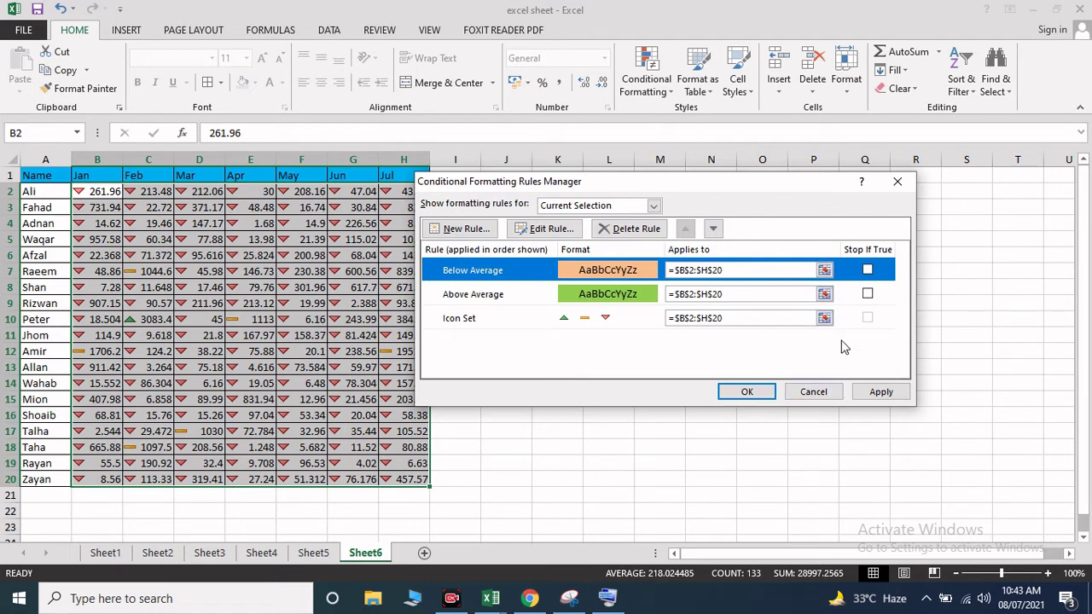
left_click(865, 394)
left_click(748, 394)
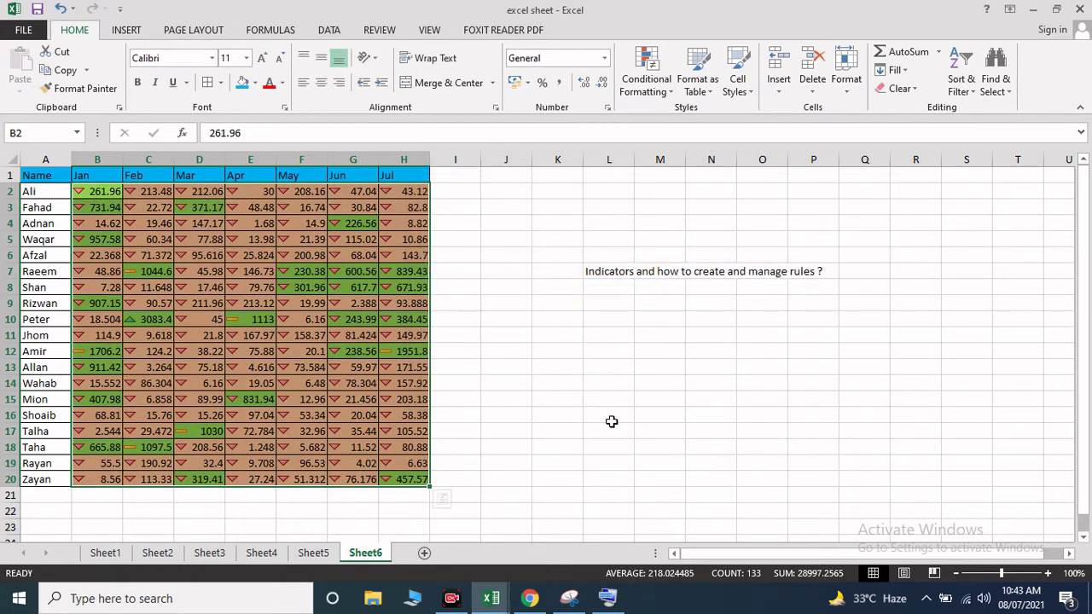
left_click(611, 418)
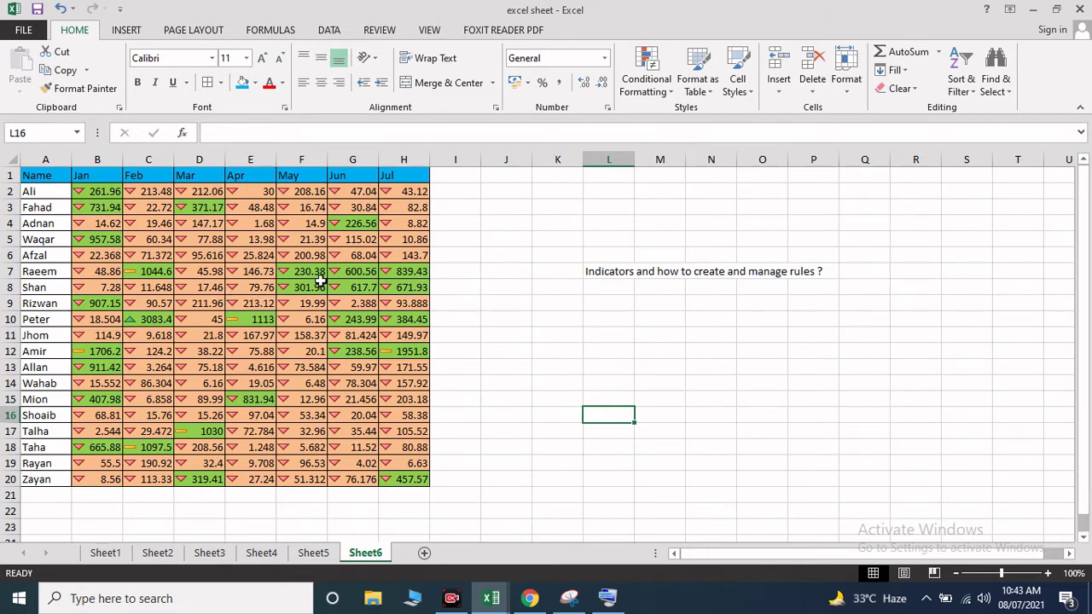
left_click(407, 290)
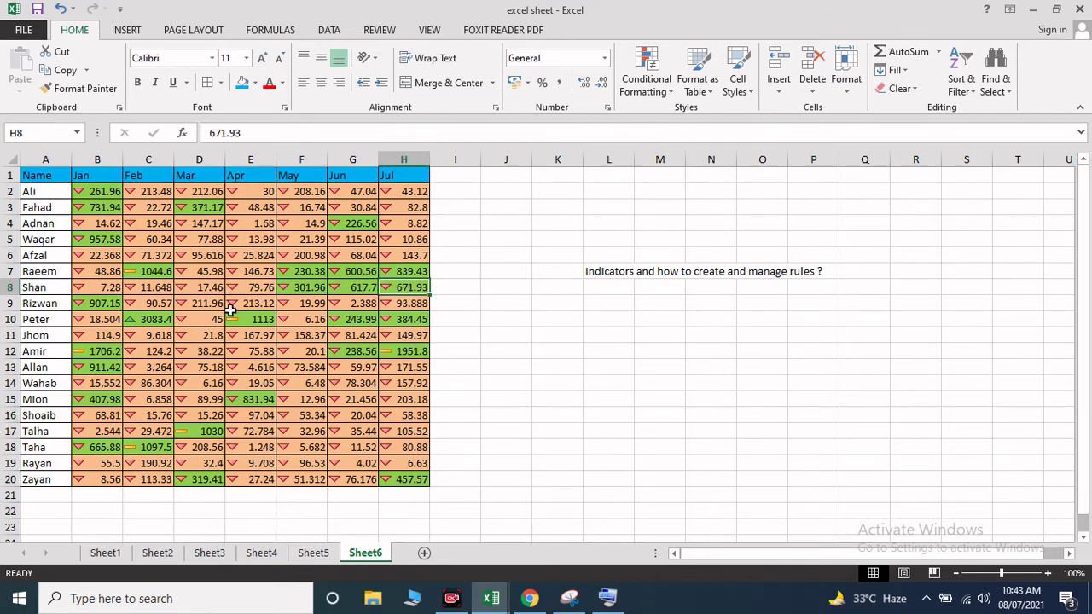
left_click(212, 367)
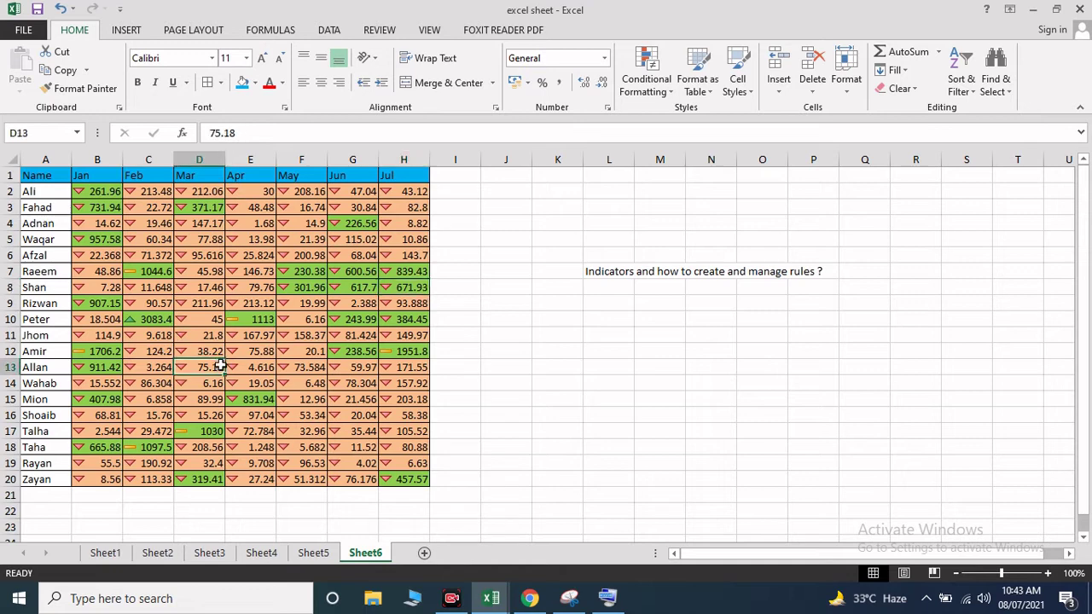
left_click(529, 381)
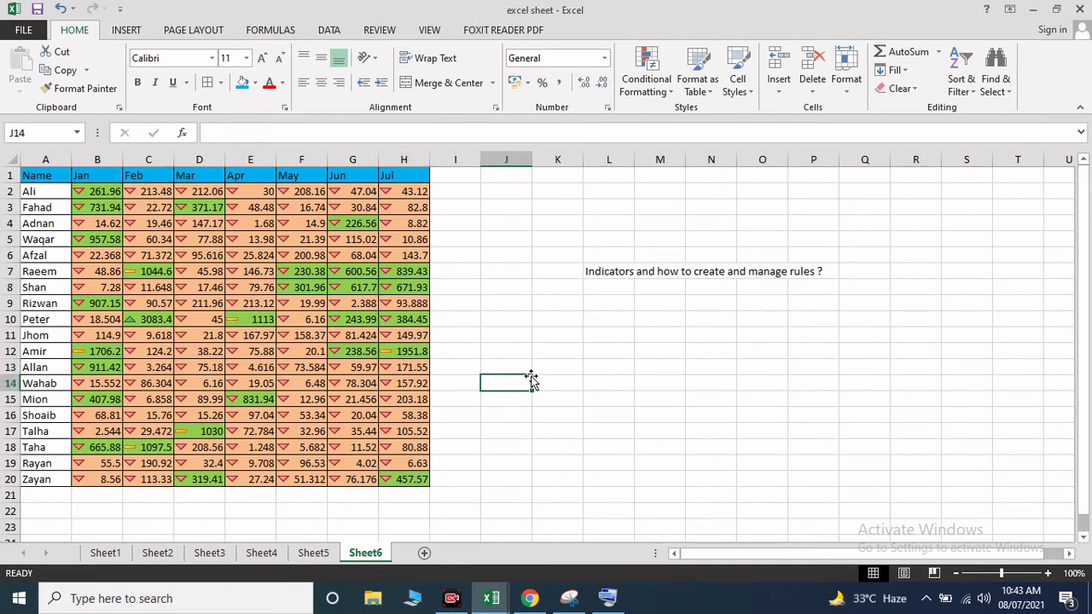
left_click(542, 306)
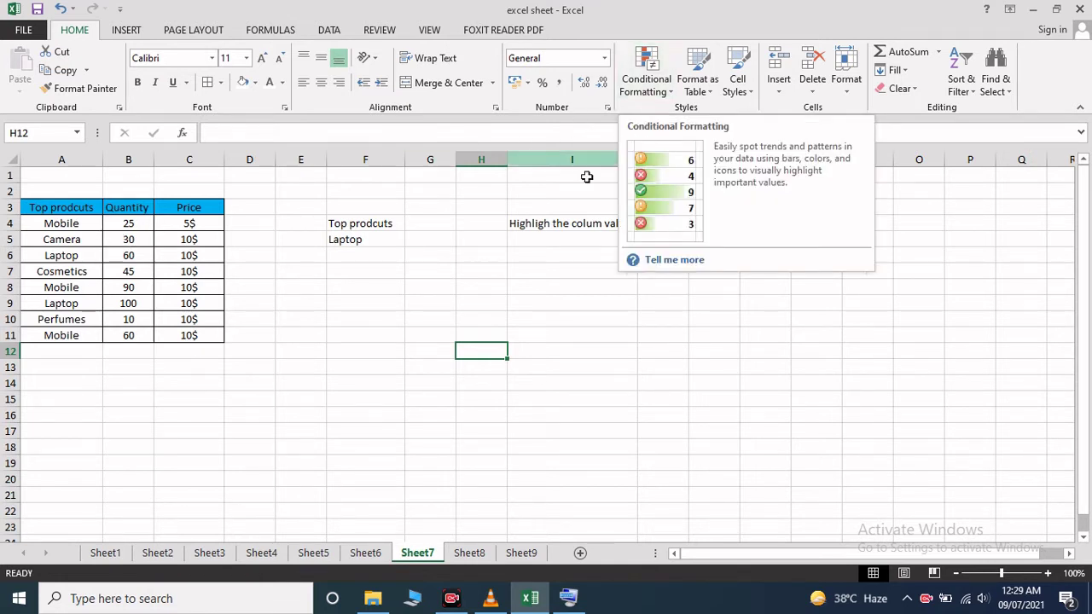
left_click(596, 224)
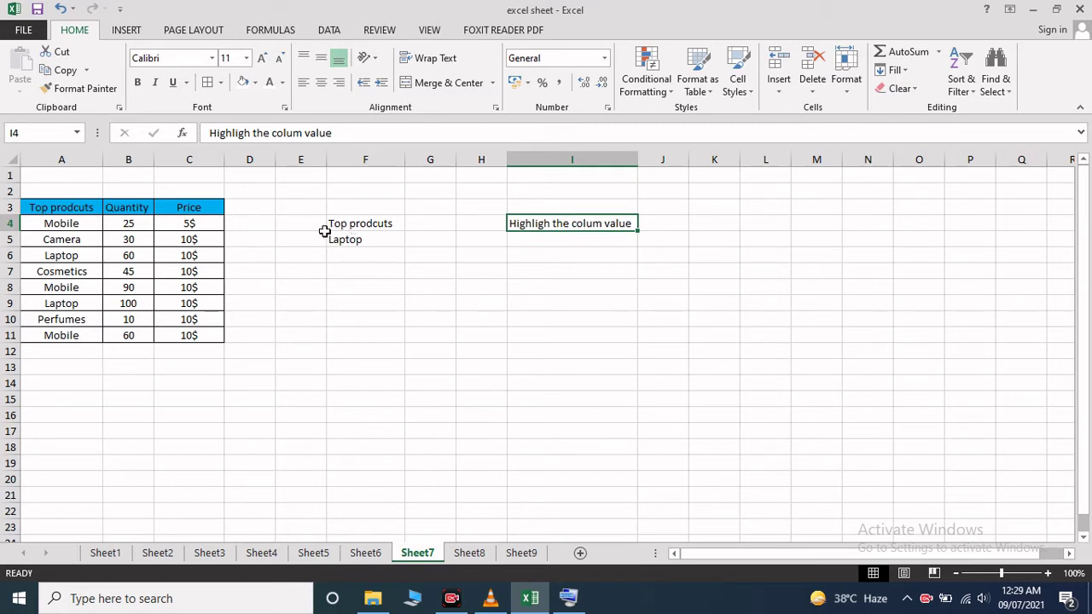
left_click(359, 226)
left_click(363, 239)
left_click(362, 226)
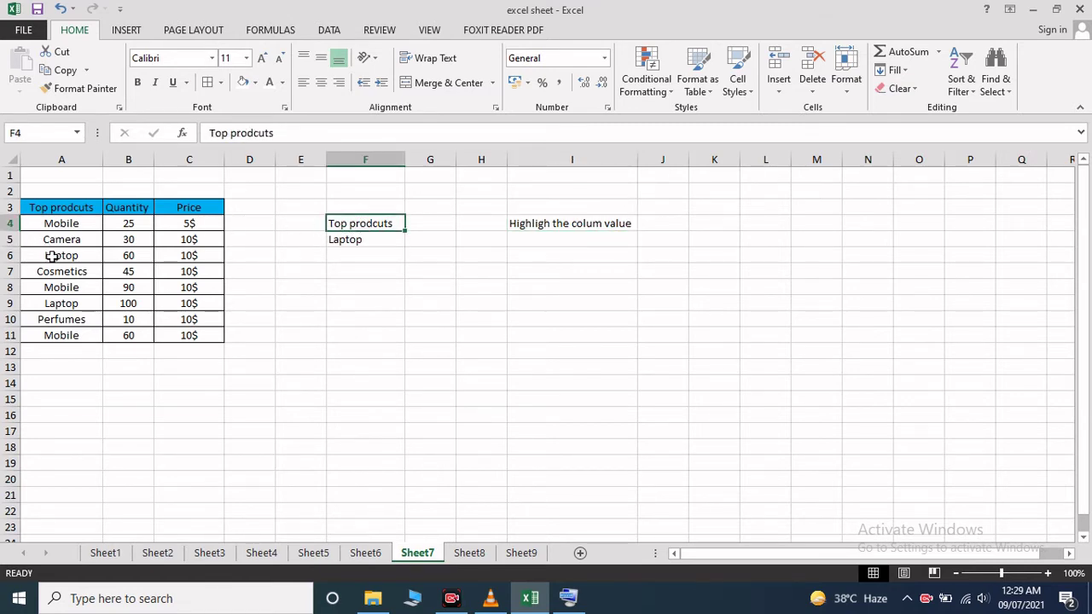
left_click(399, 240)
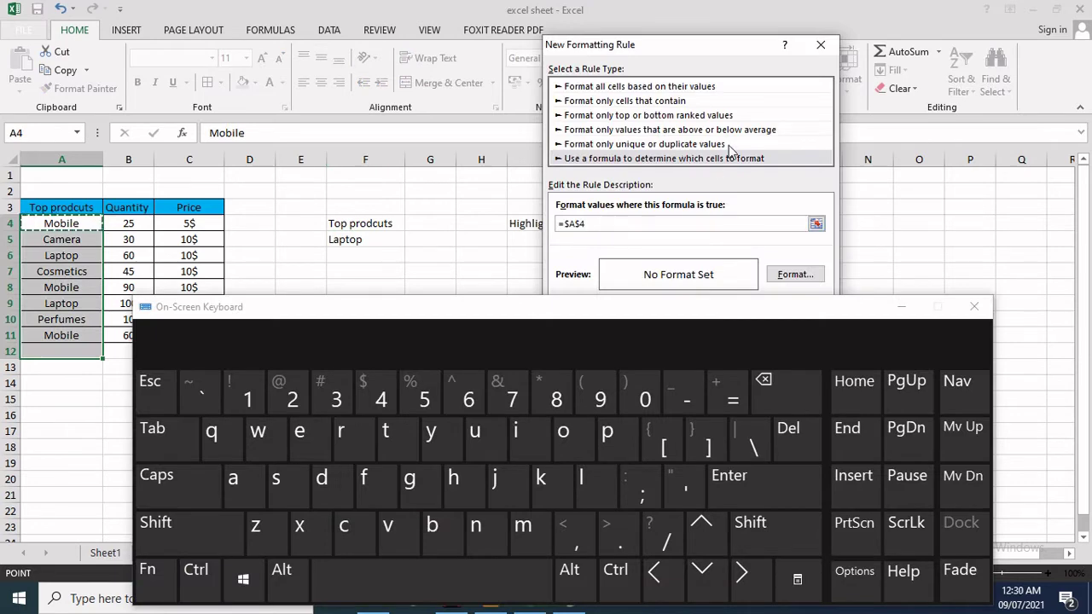
key("super+ctrl+o")
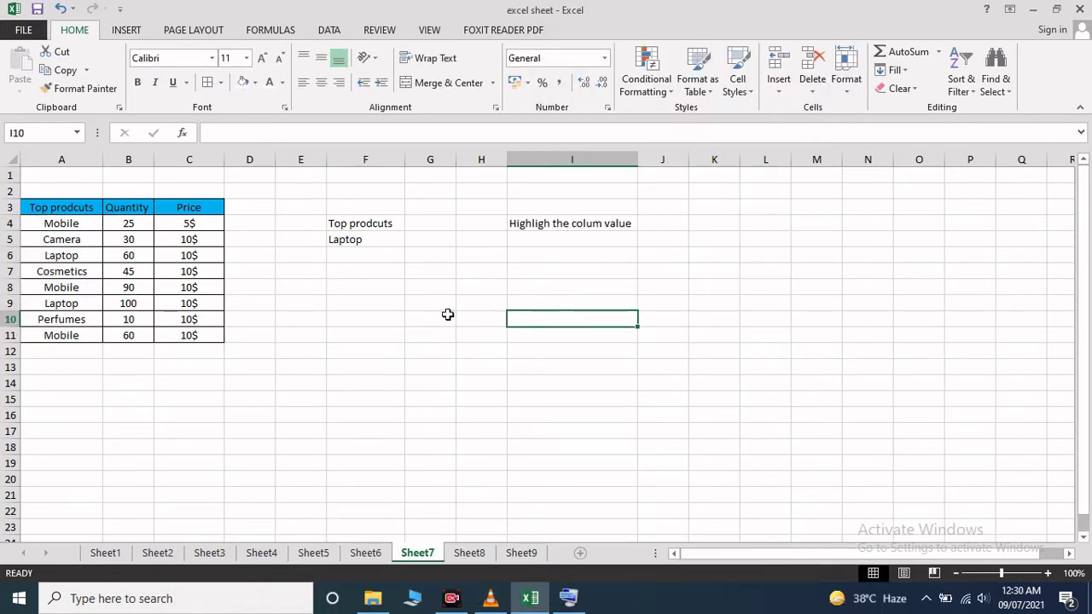
Create a formula-based formatting rule for the product names in A4:A11 with the formula =A4=$F$5.
left_click_drag(66, 222, 78, 335)
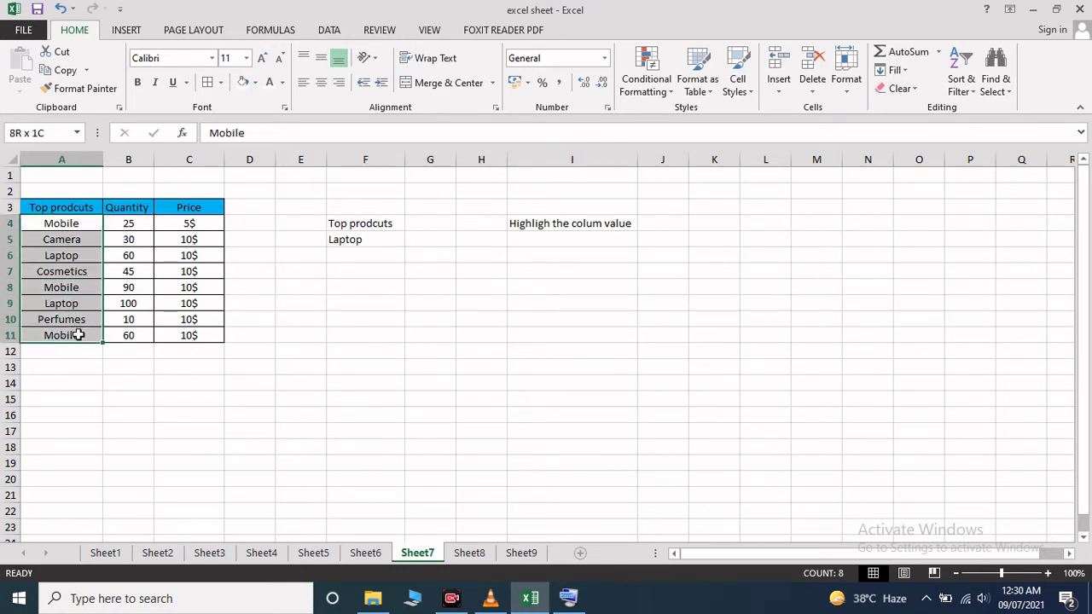
left_click(645, 79)
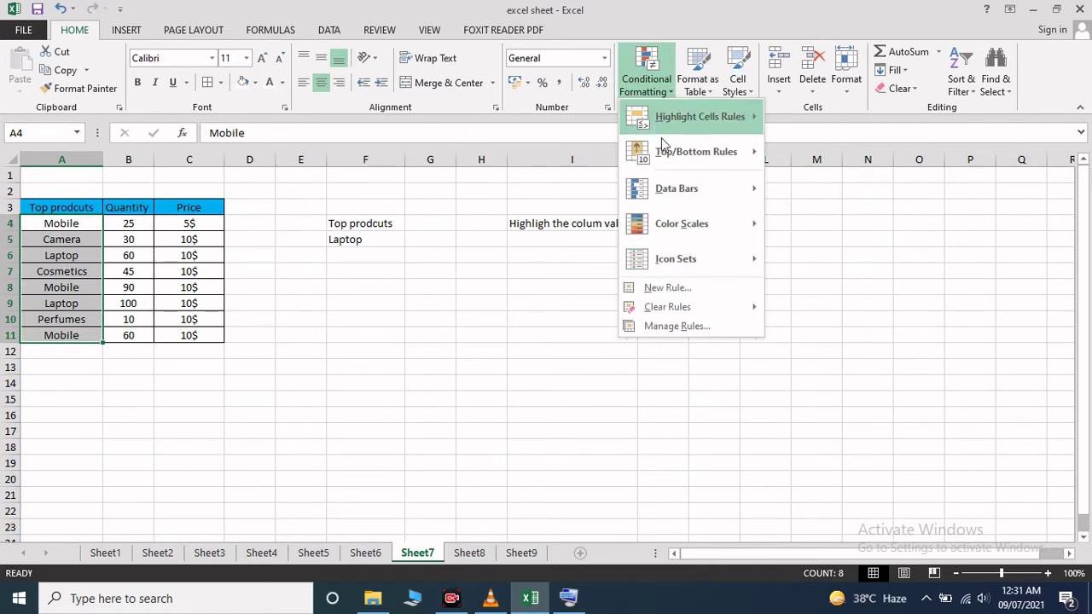
left_click(669, 290)
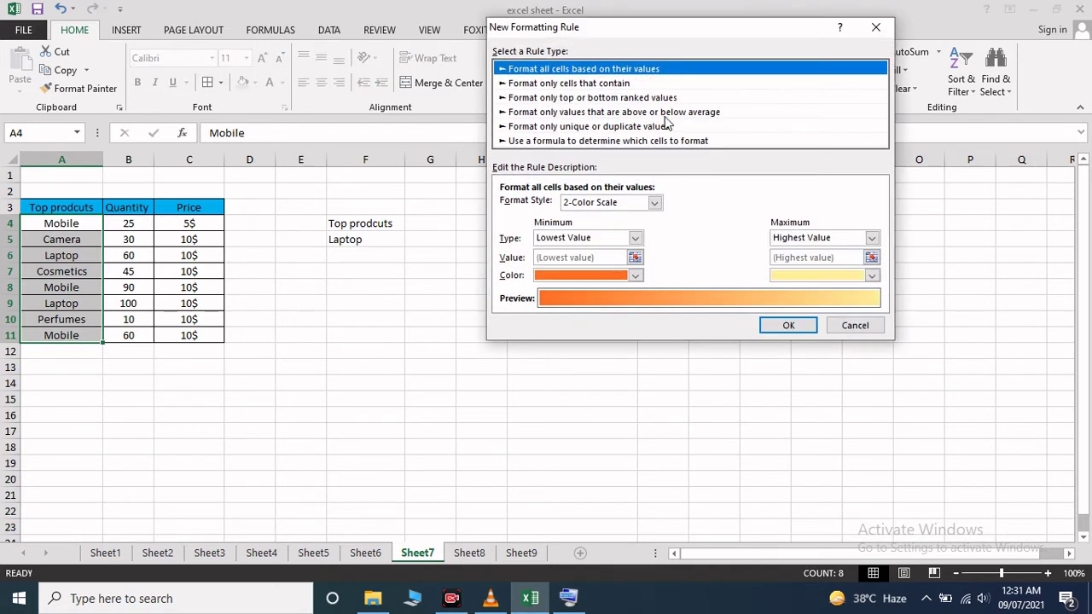
left_click(587, 142)
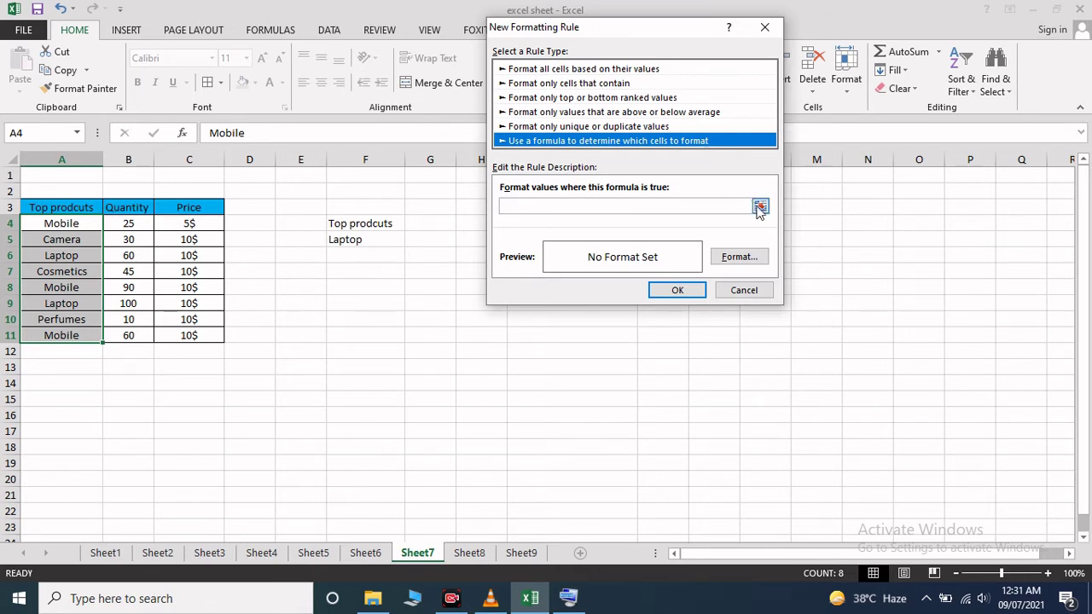
left_click(661, 207)
key("ctrl+super+o")
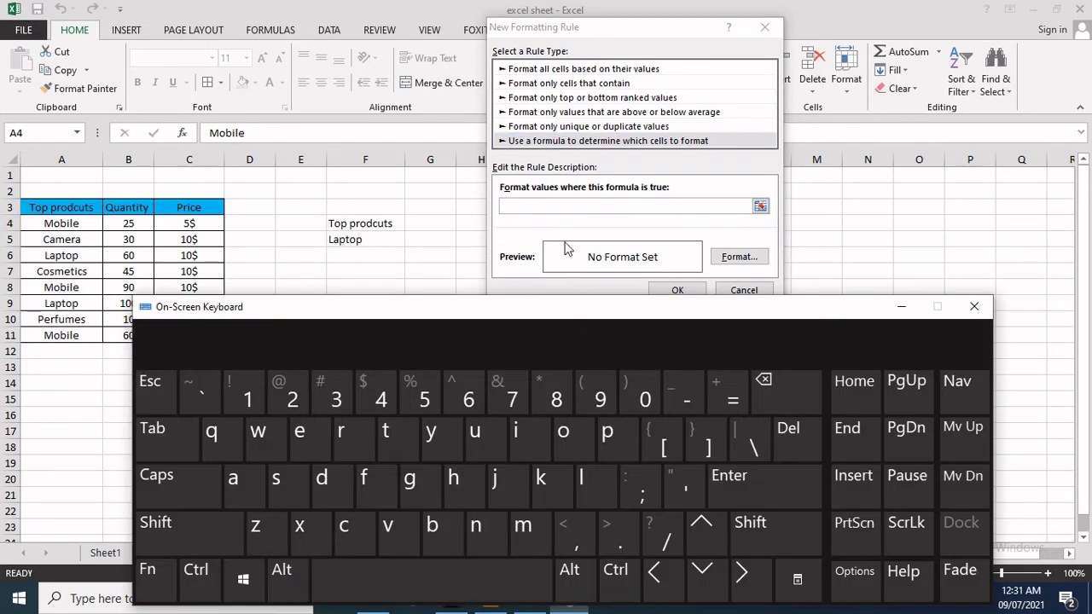
left_click(731, 398)
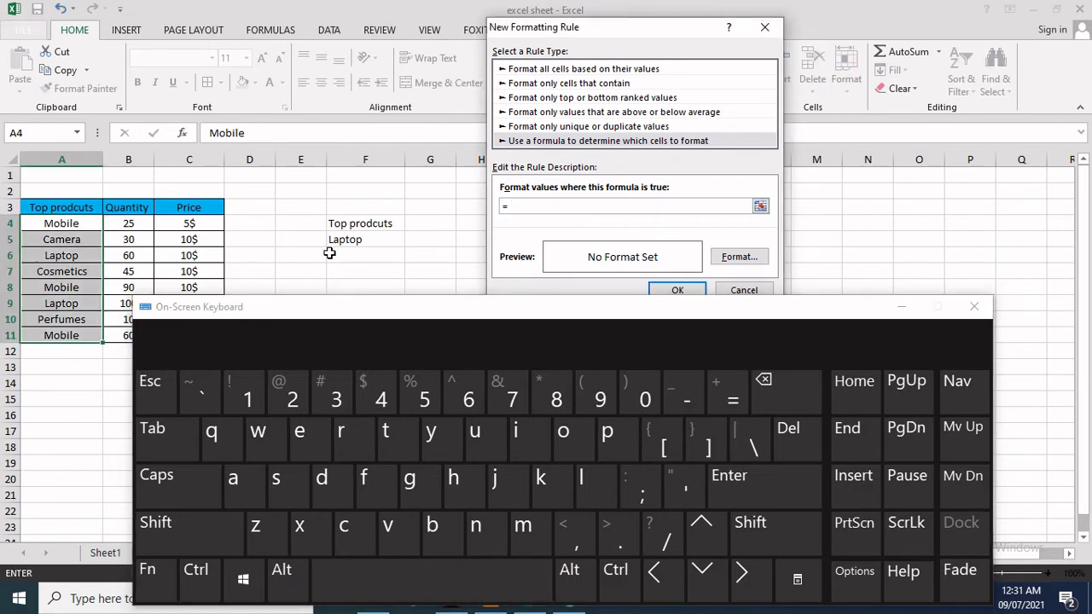
left_click(61, 223)
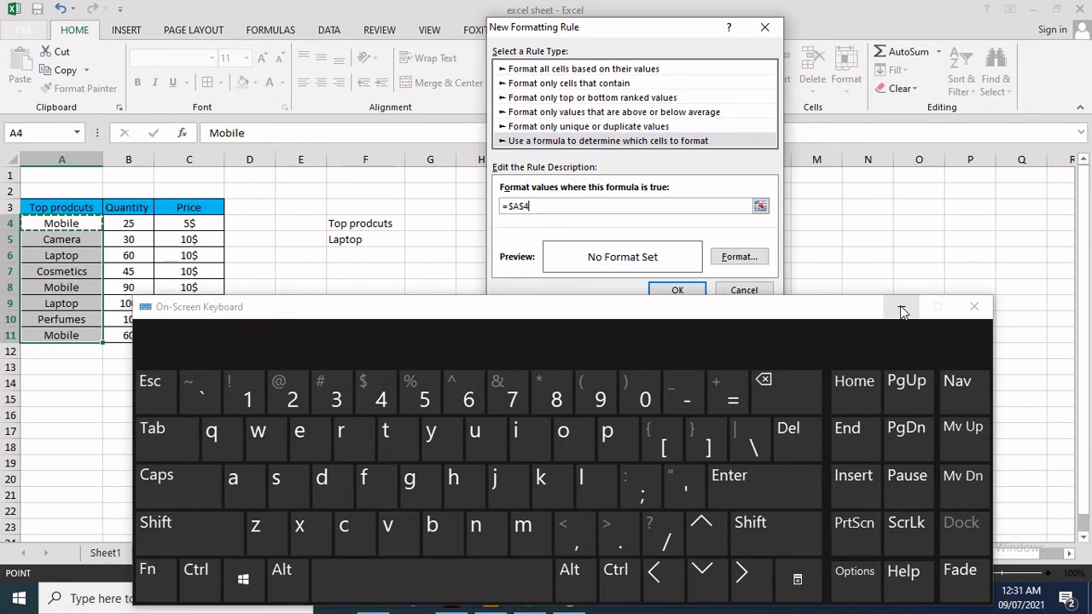
left_click(525, 209)
key("BackSpace")
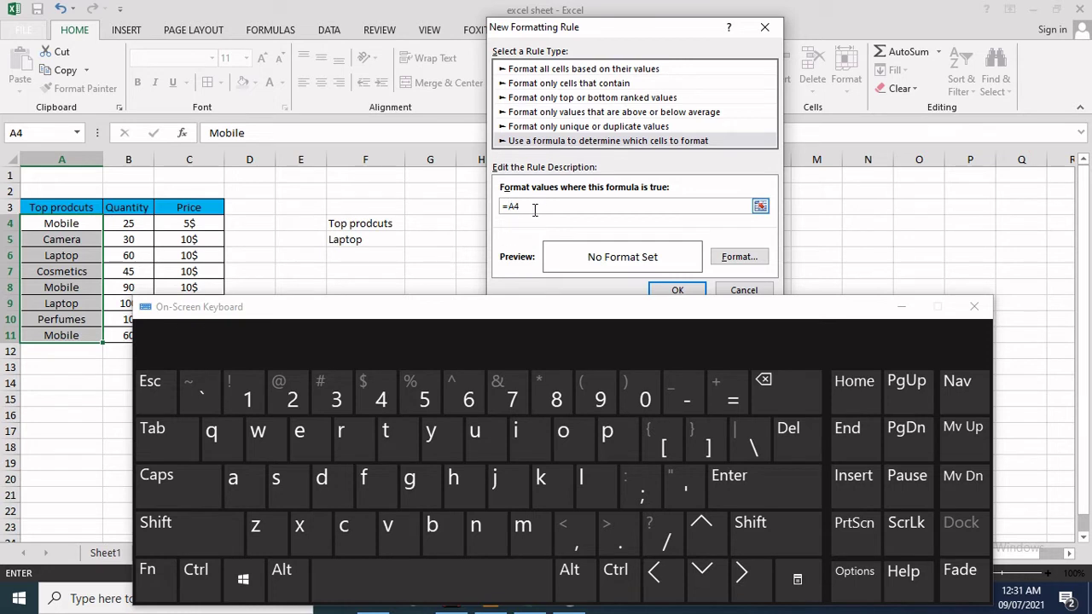
left_click(740, 385)
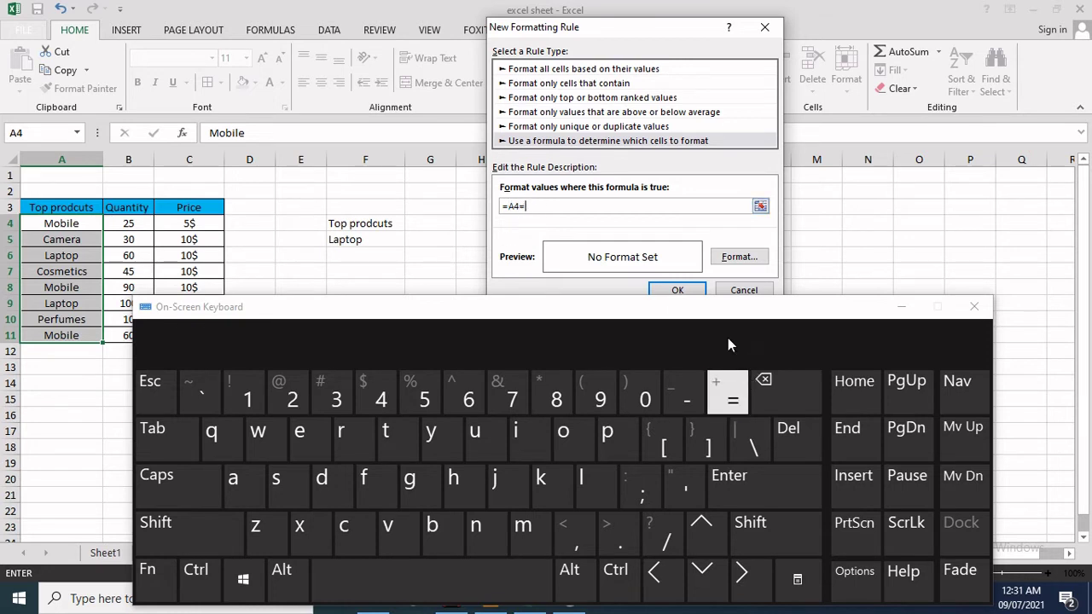
left_click(387, 240)
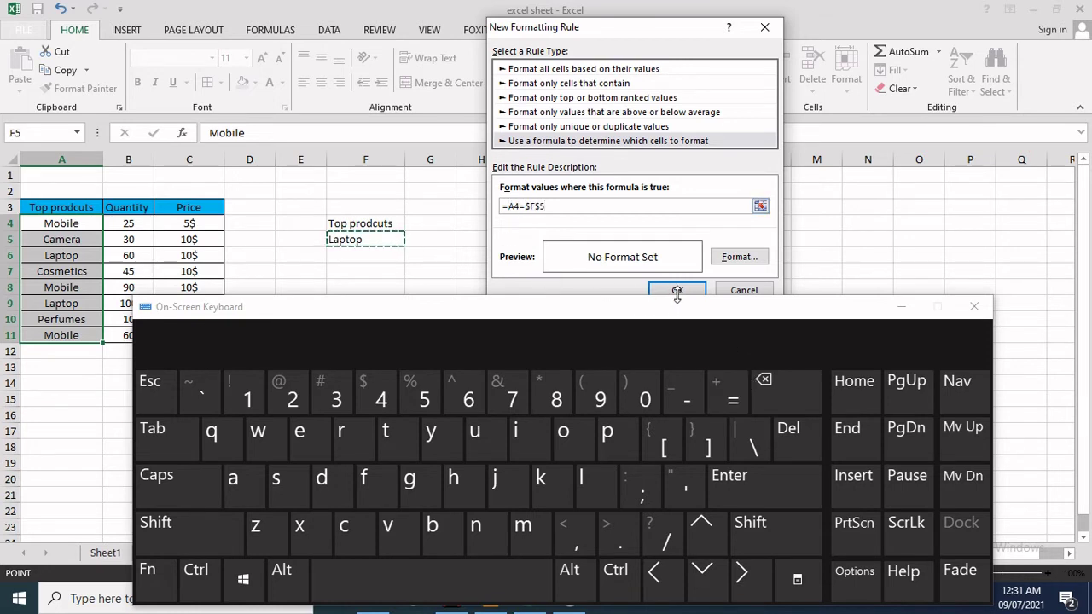
left_click(900, 306)
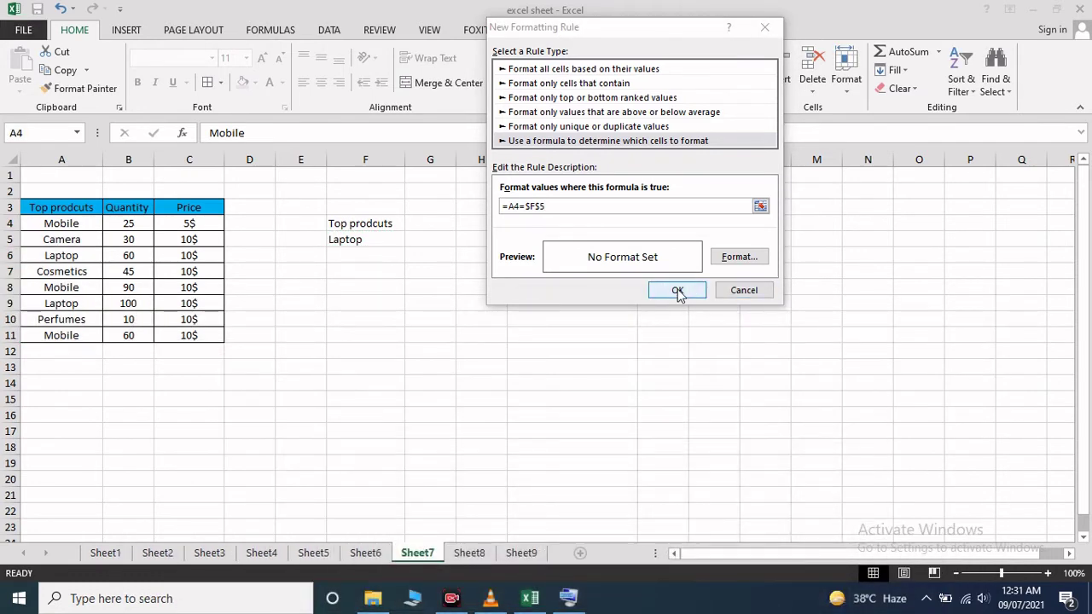
Give the rule a solid green background fill and apply it to the selected product names.
left_click(730, 259)
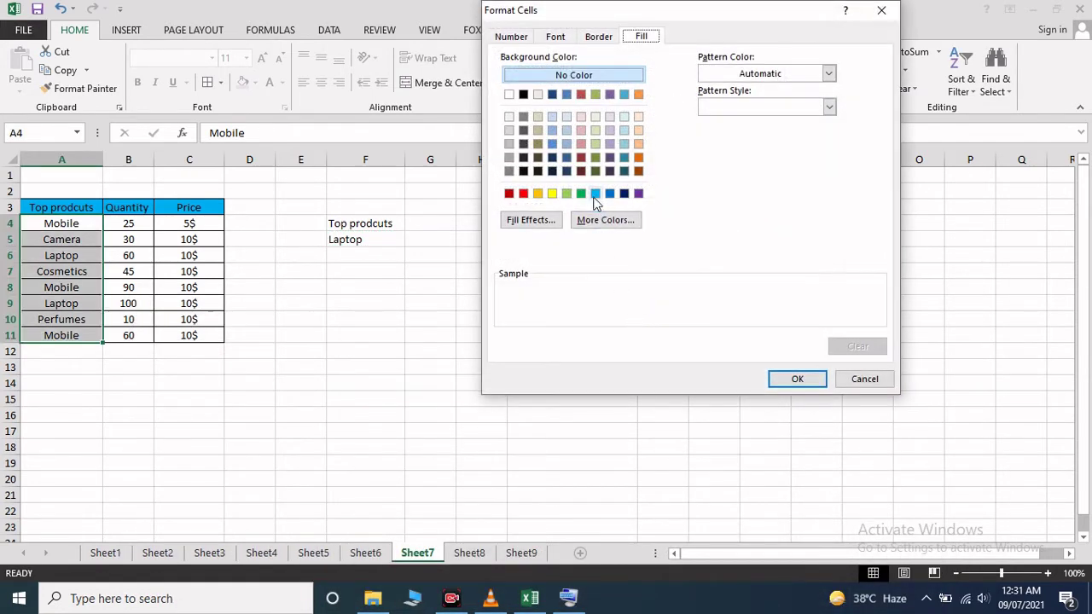
left_click(578, 195)
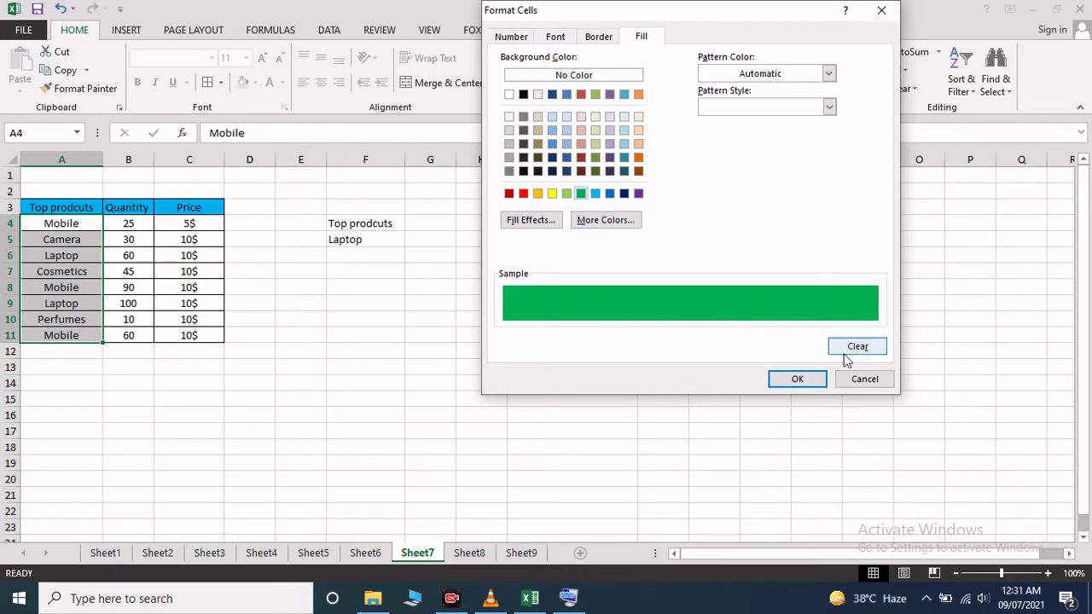
left_click(797, 381)
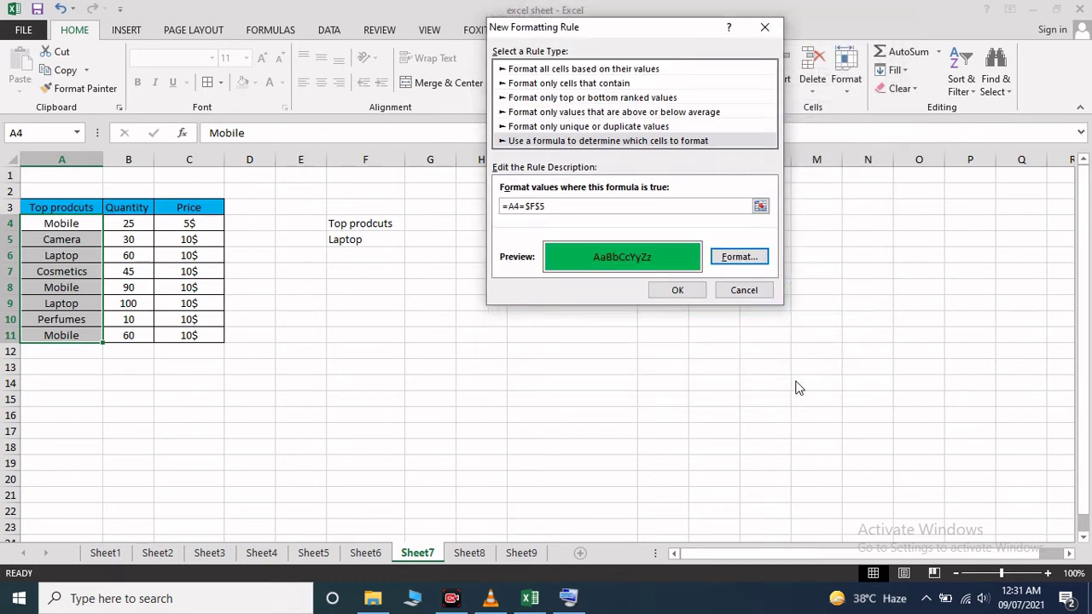
left_click(677, 290)
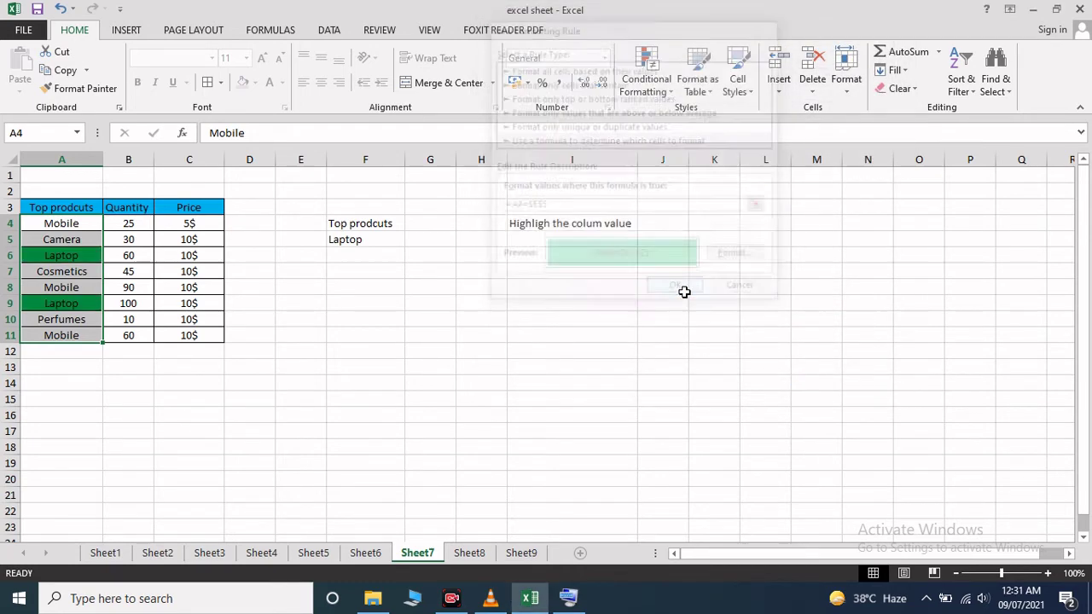
Change the lookup product in cell F5 to Mobile to test the highlighting rule.
left_click(362, 246)
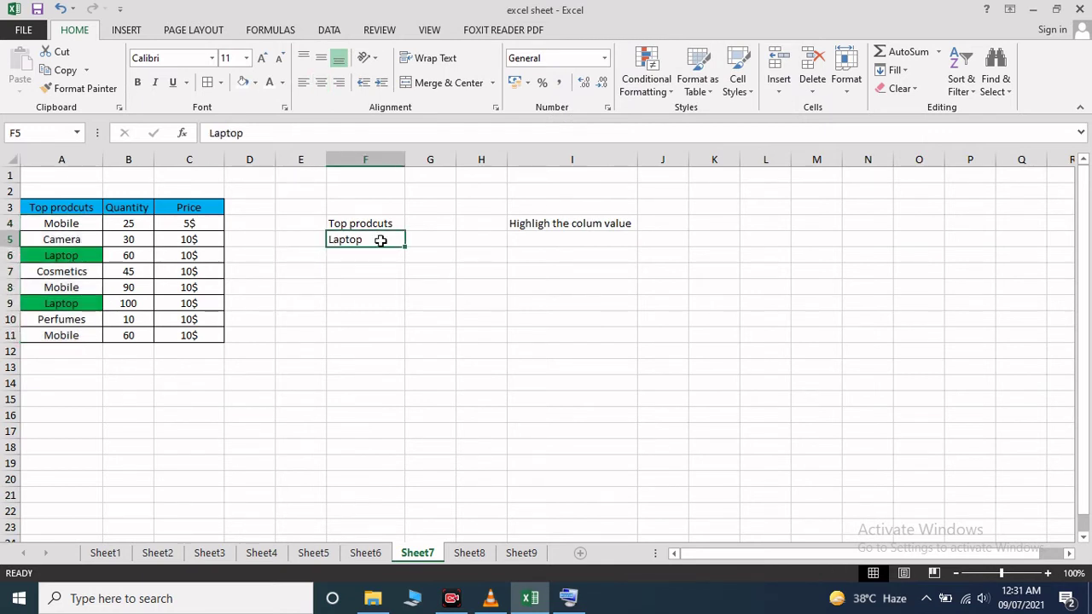
type("Mon")
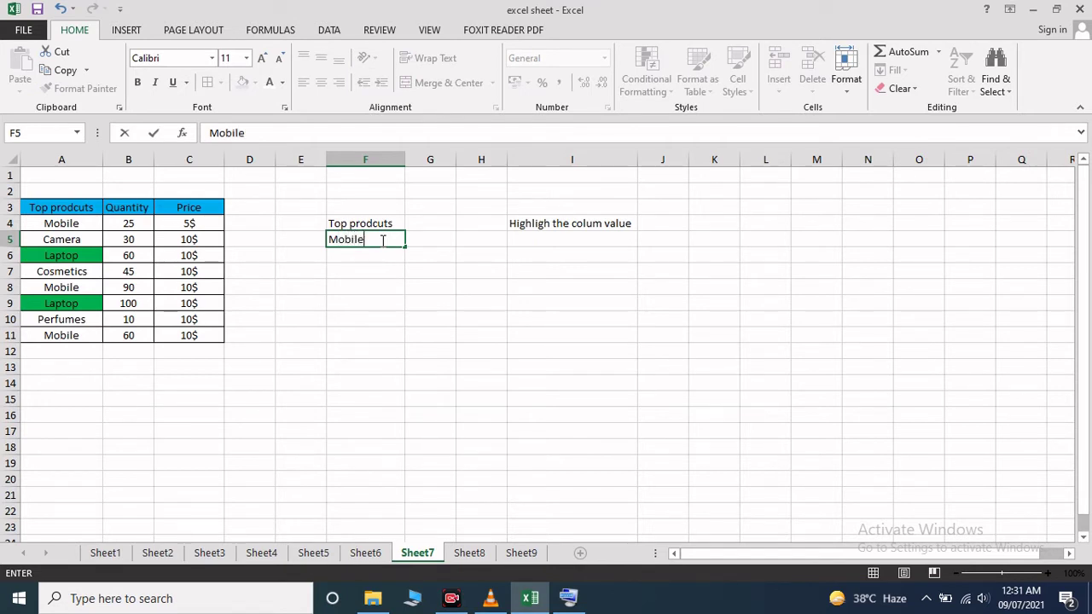
type("ile")
key("Return")
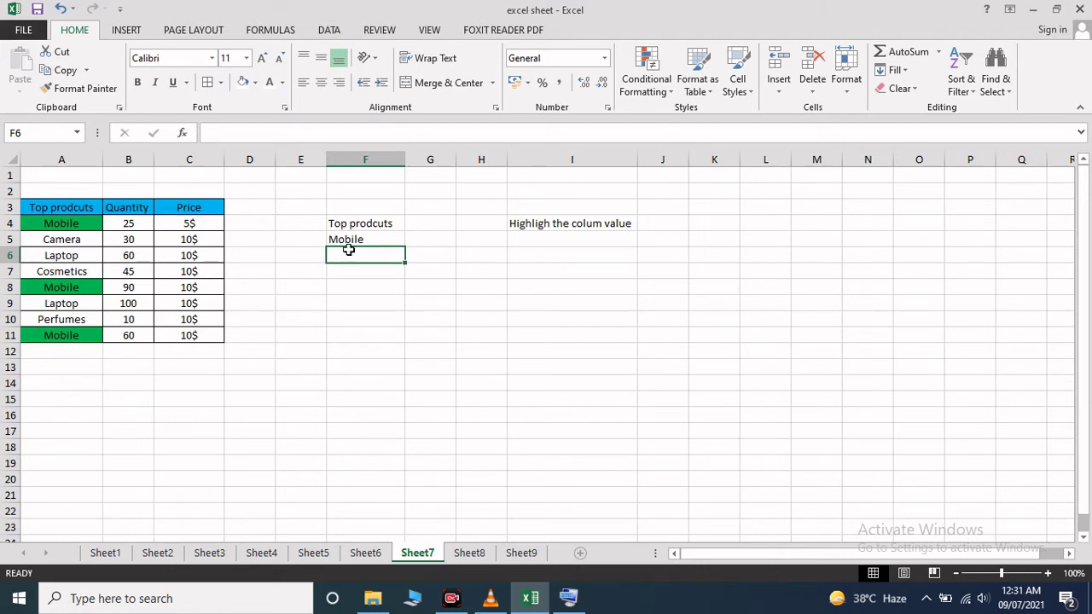
Change the lookup product in cell F5 to Perfumes to test the rule with another product.
left_click(354, 239)
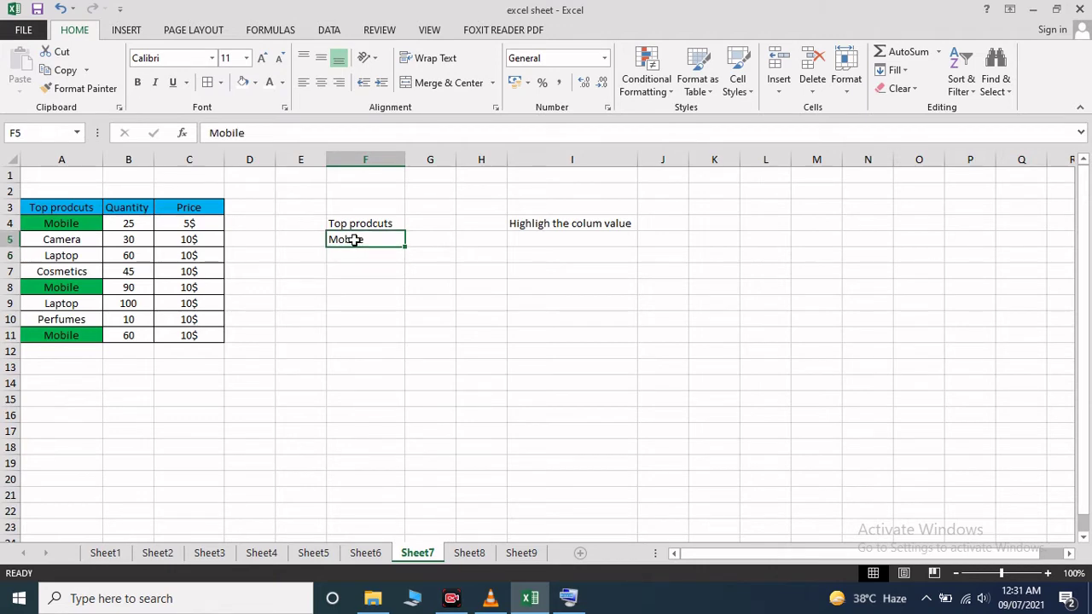
type("Perfumes")
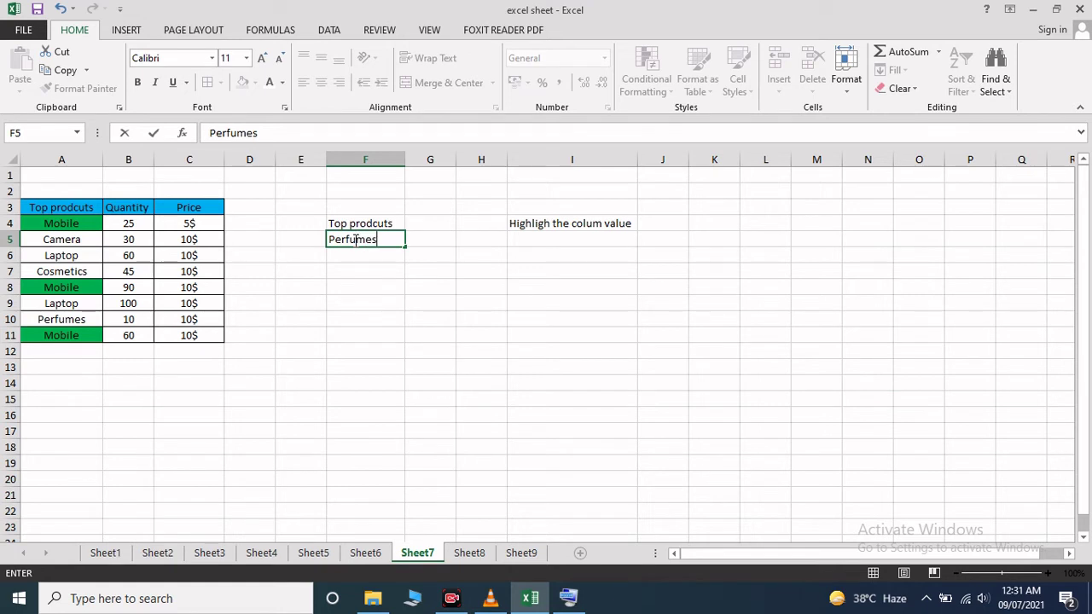
key("Return")
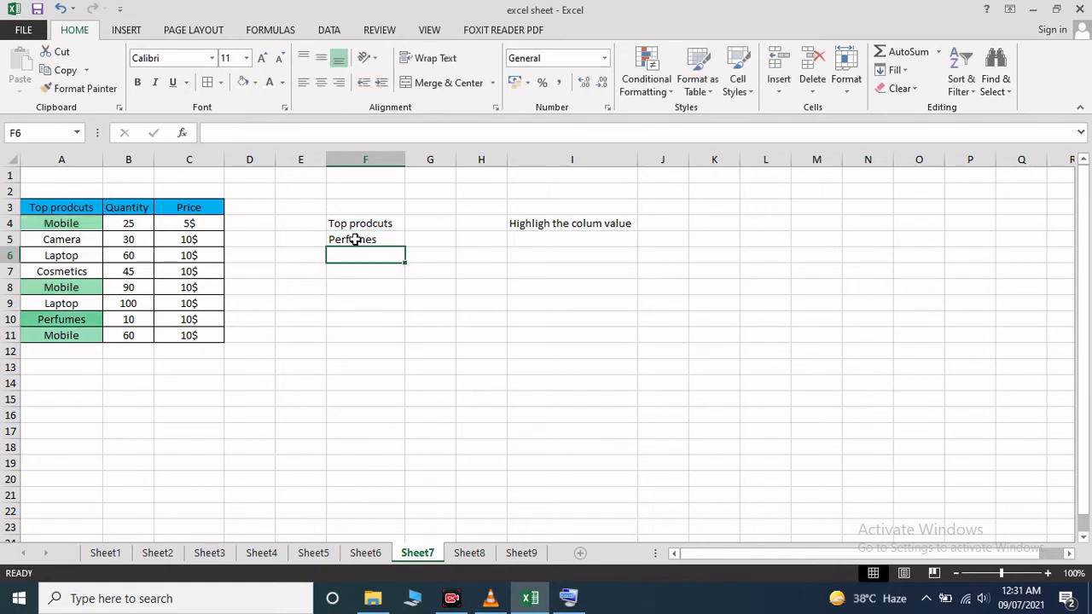
Set the lookup product in cell F5 to Laptop.
left_click(355, 239)
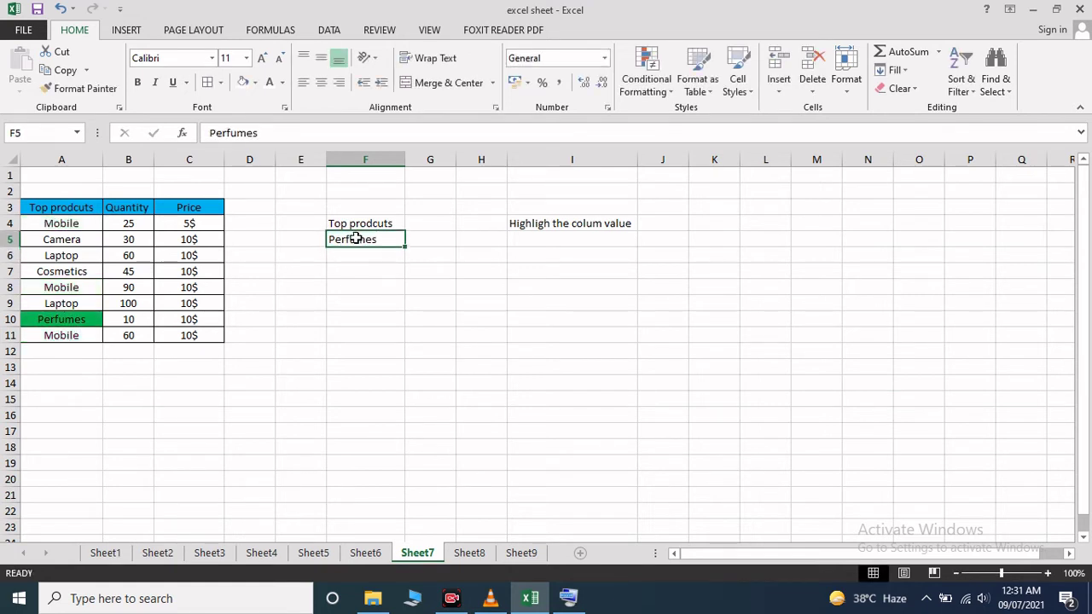
type("L")
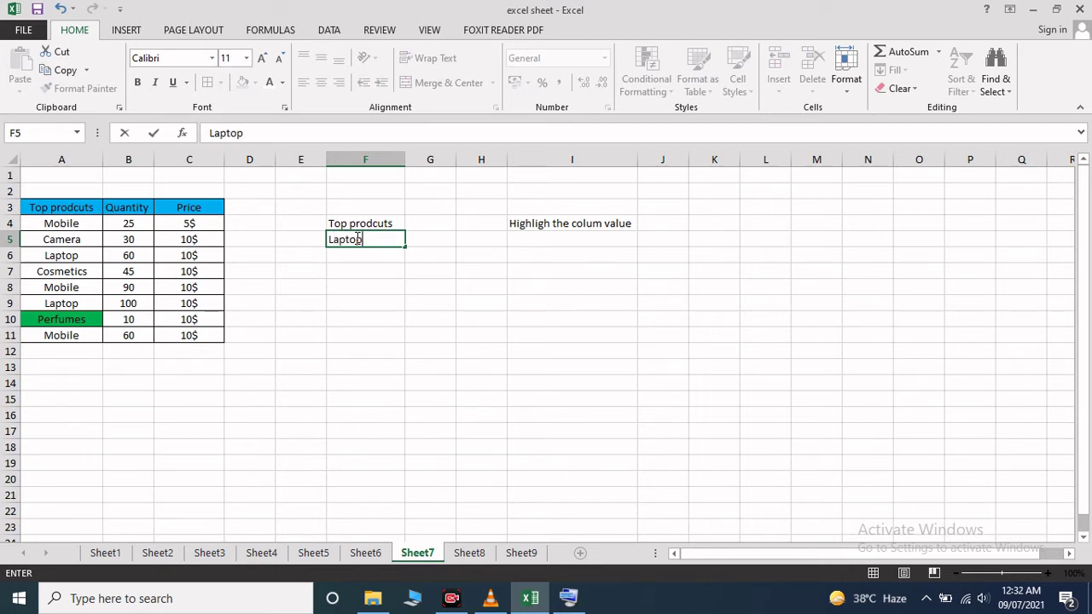
type("aptop")
key("Return")
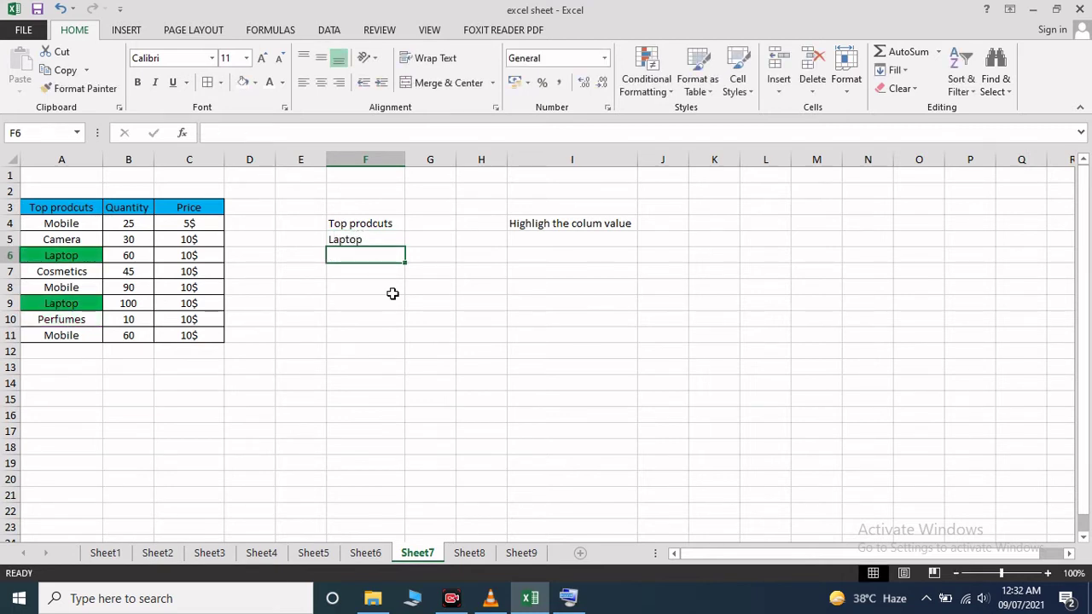
left_click(406, 331)
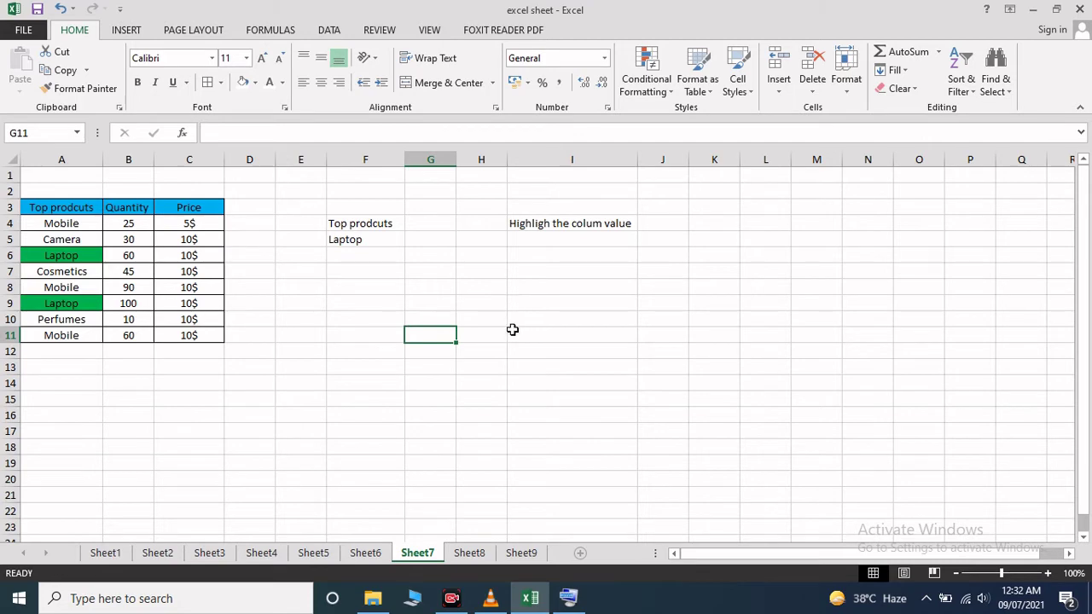
Open Sheet8 and examine the row-highlighting task and its lookup product cell H10.
left_click(467, 553)
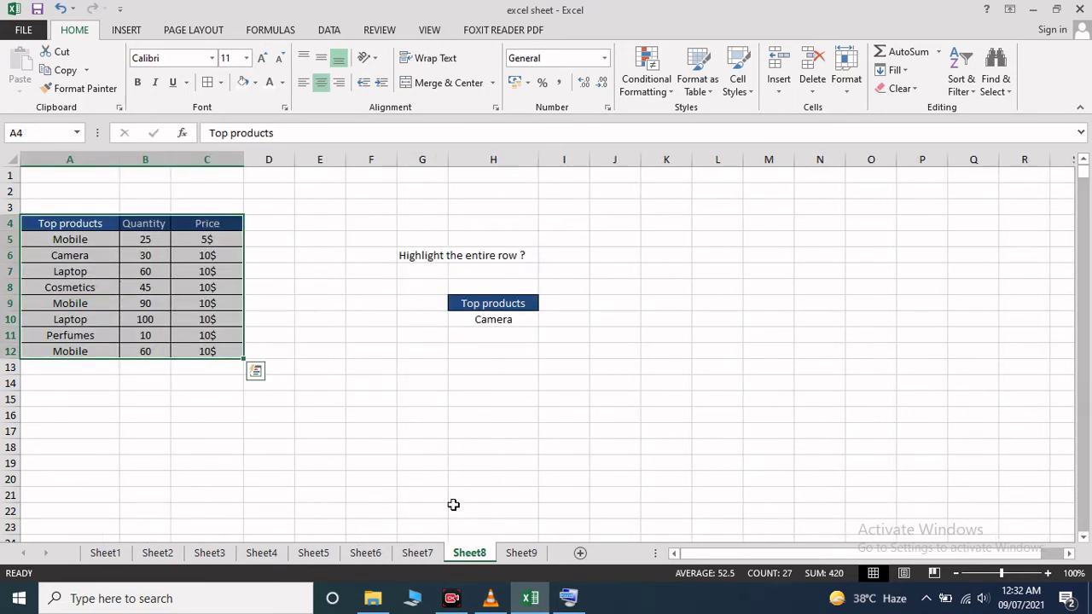
left_click(440, 257)
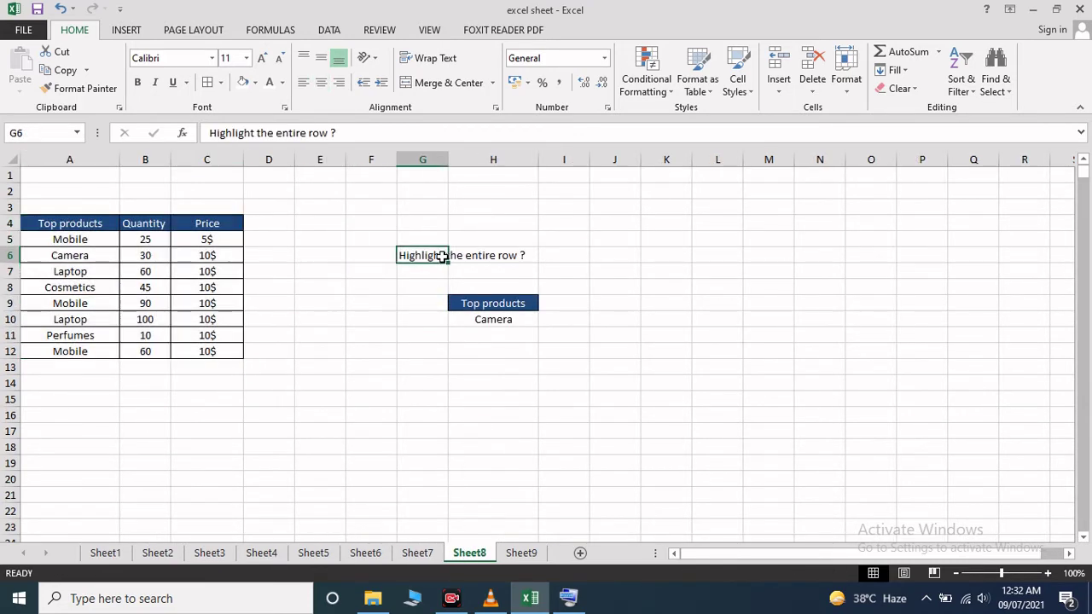
left_click(514, 268)
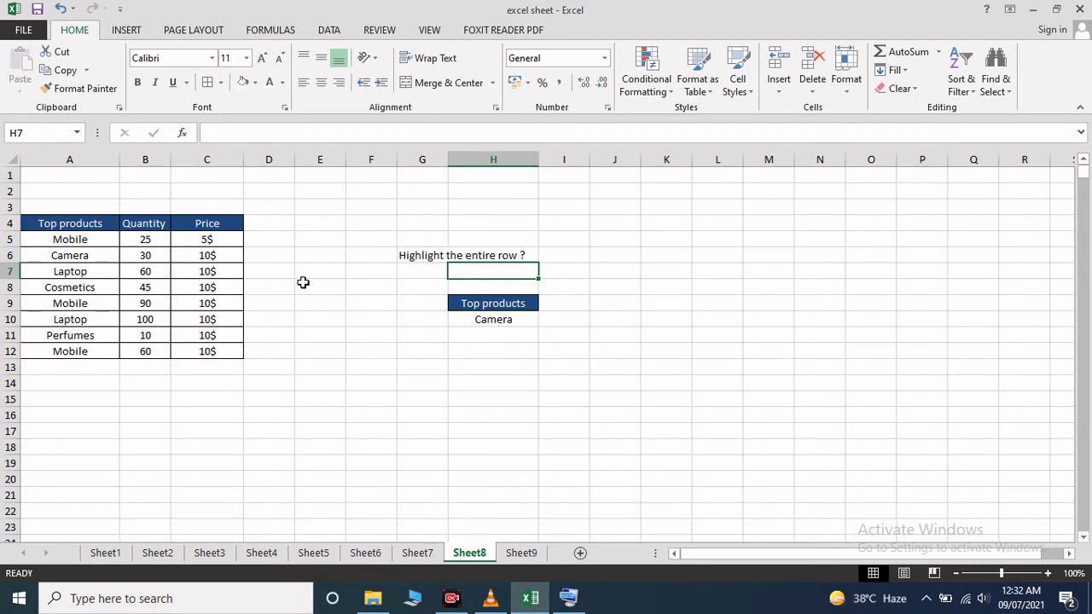
left_click(508, 319)
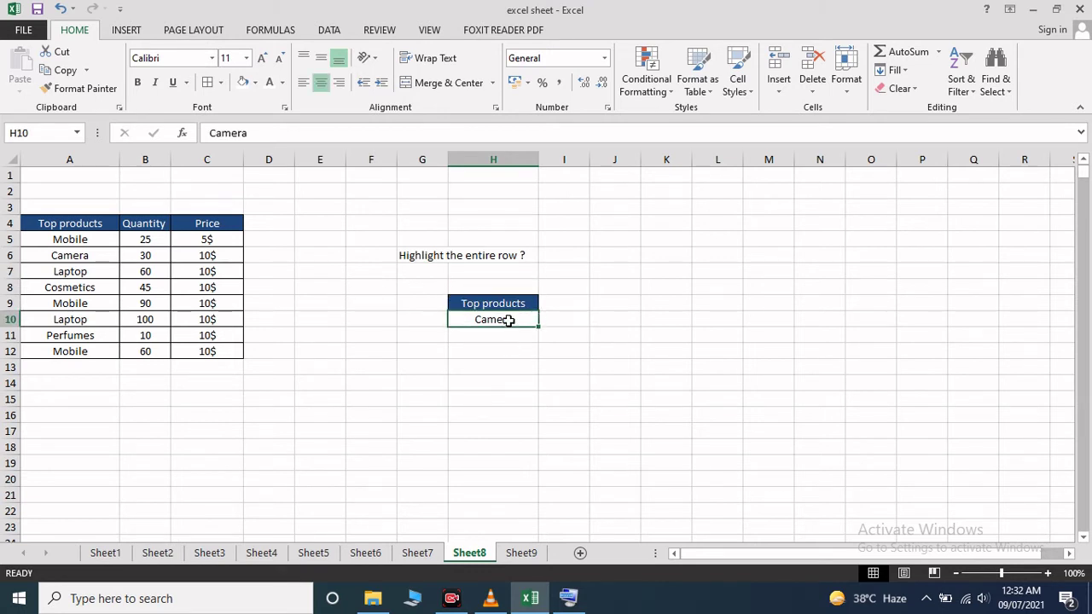
left_click(701, 350)
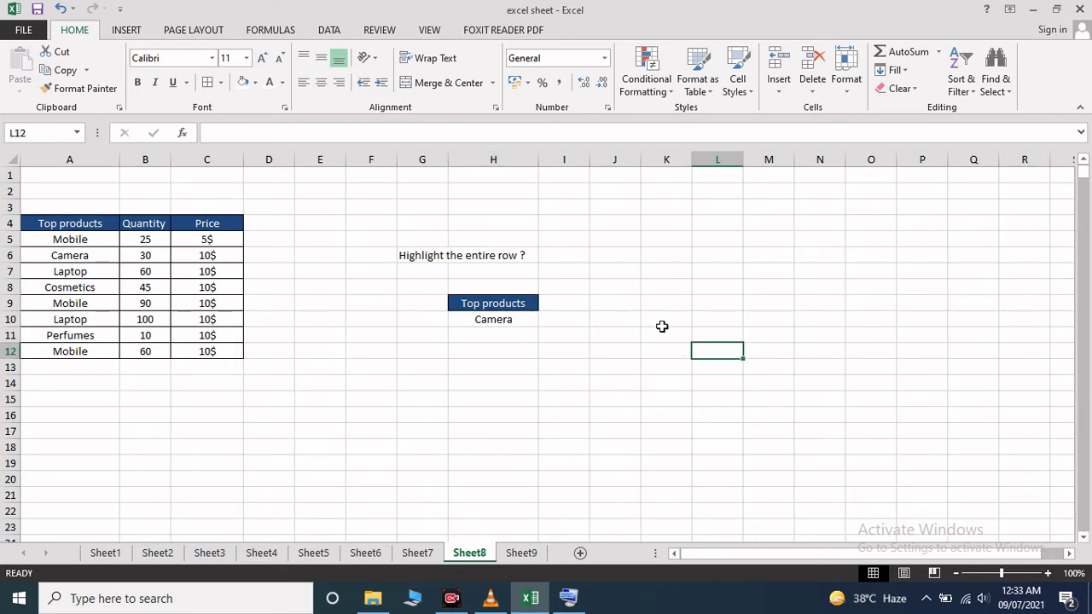
Start a new conditional formatting rule for A5:C12 that uses a formula to determine which cells to format.
left_click_drag(52, 239, 198, 347)
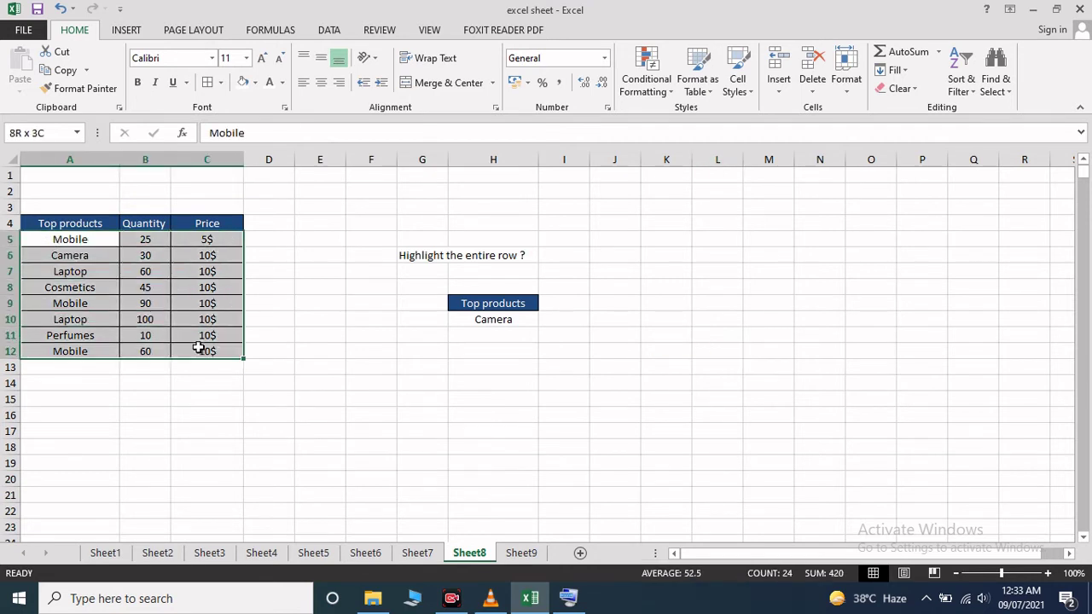
left_click(646, 85)
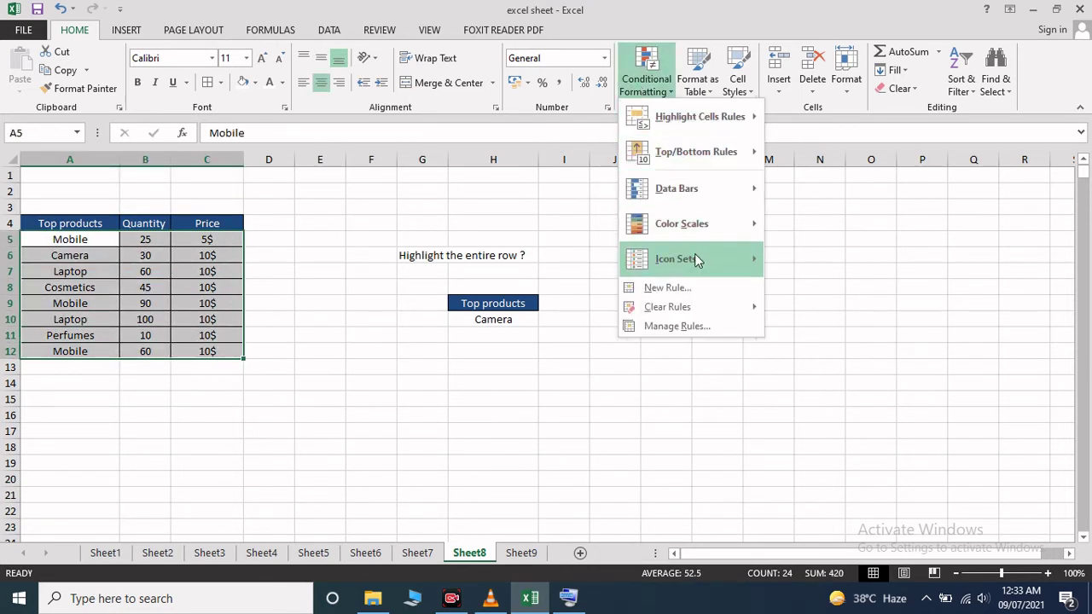
left_click(693, 290)
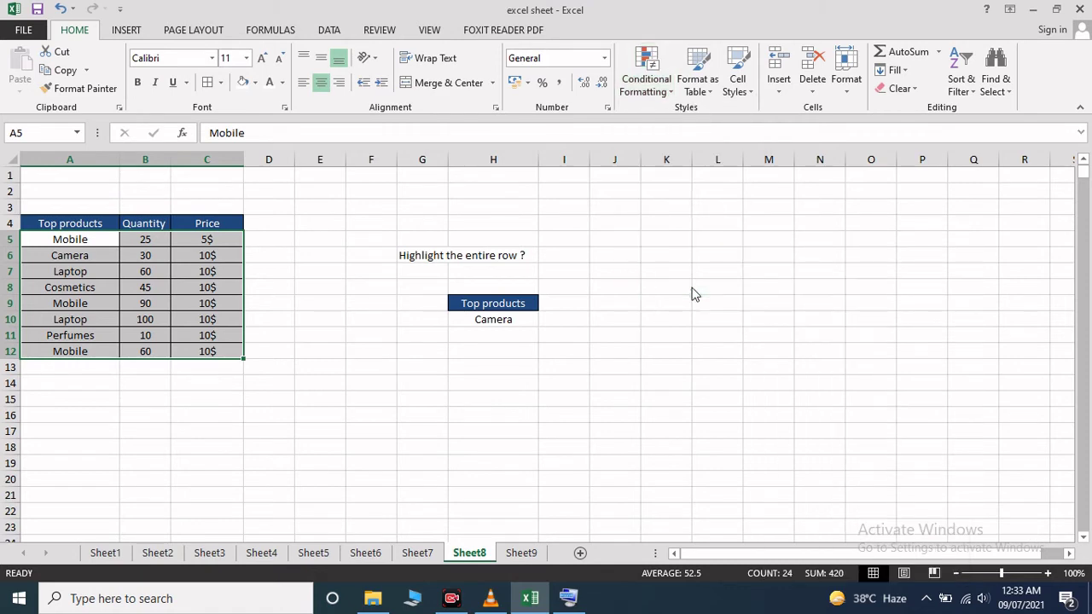
left_click(469, 124)
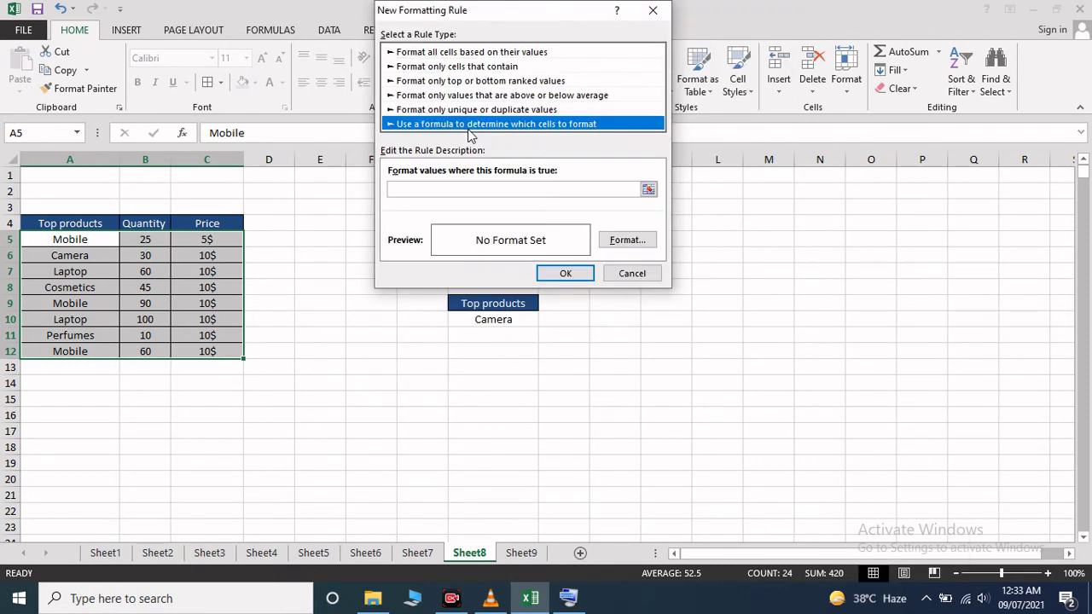
Enter the rule formula =$A5=$H$10, locking only the column of the product reference.
left_click(568, 598)
left_click(431, 192)
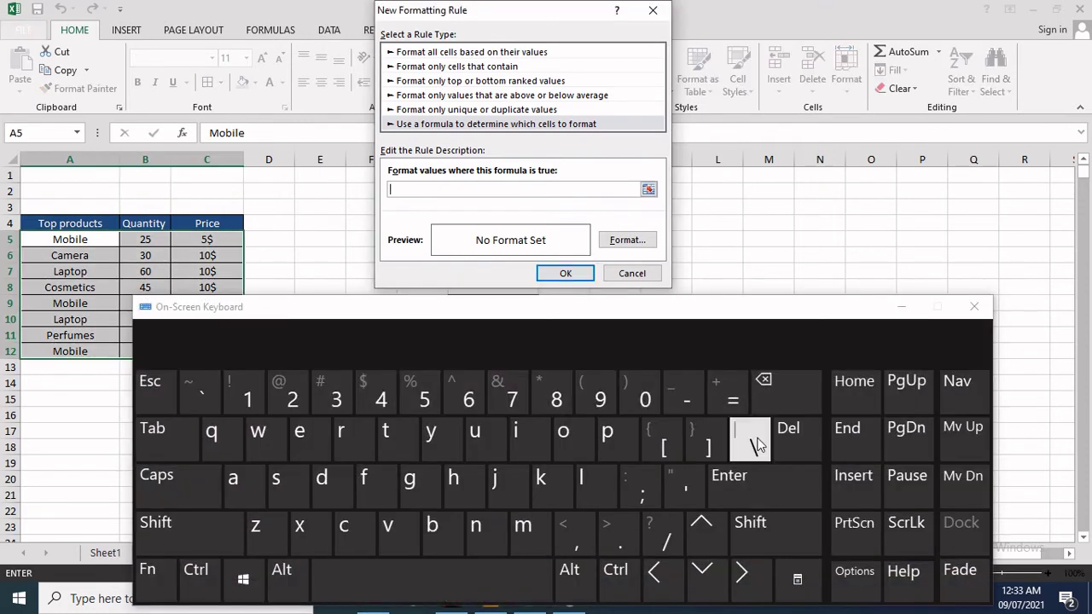
left_click(100, 239)
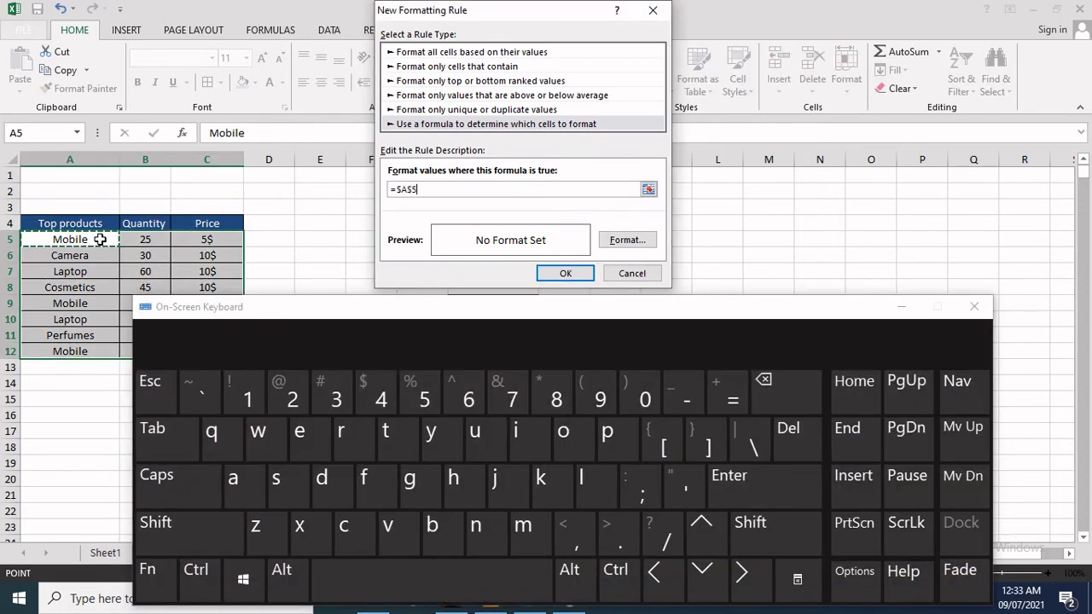
left_click(412, 189)
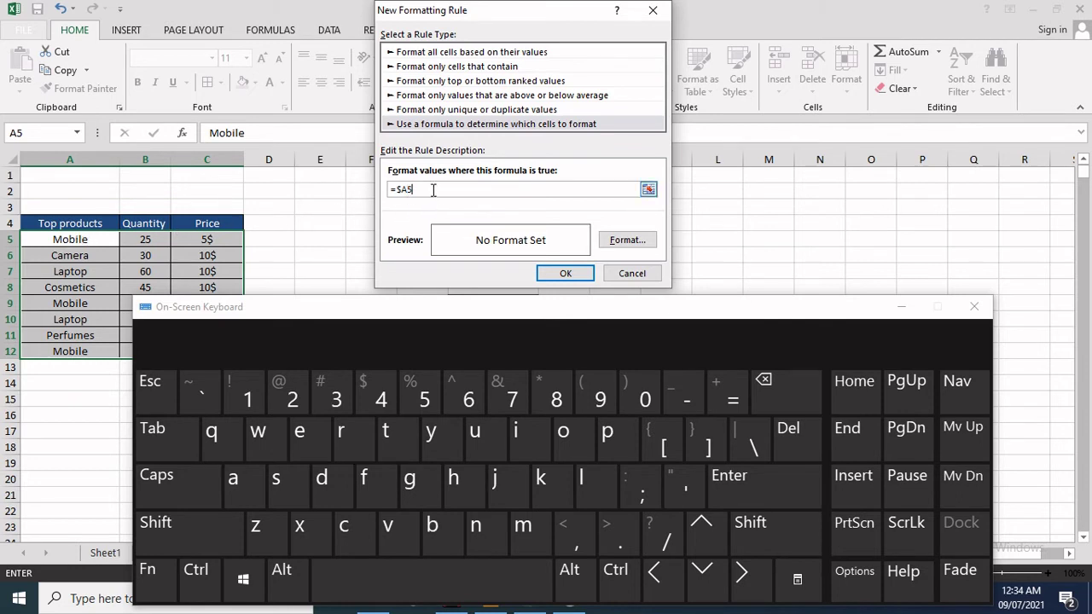
left_click(732, 393)
left_click(902, 306)
left_click_drag(538, 27, 753, 43)
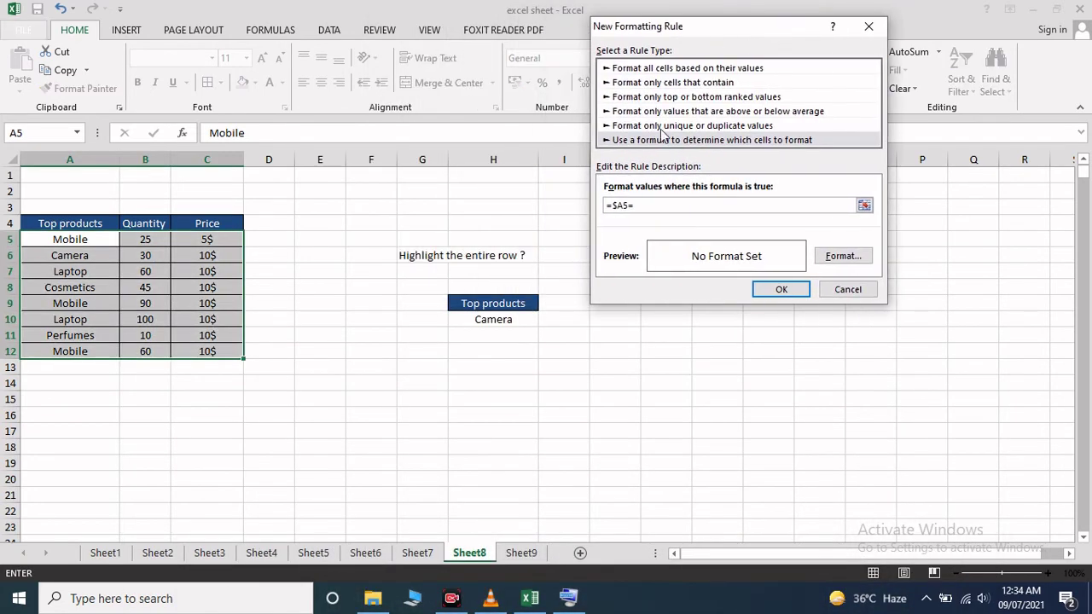
left_click(534, 319)
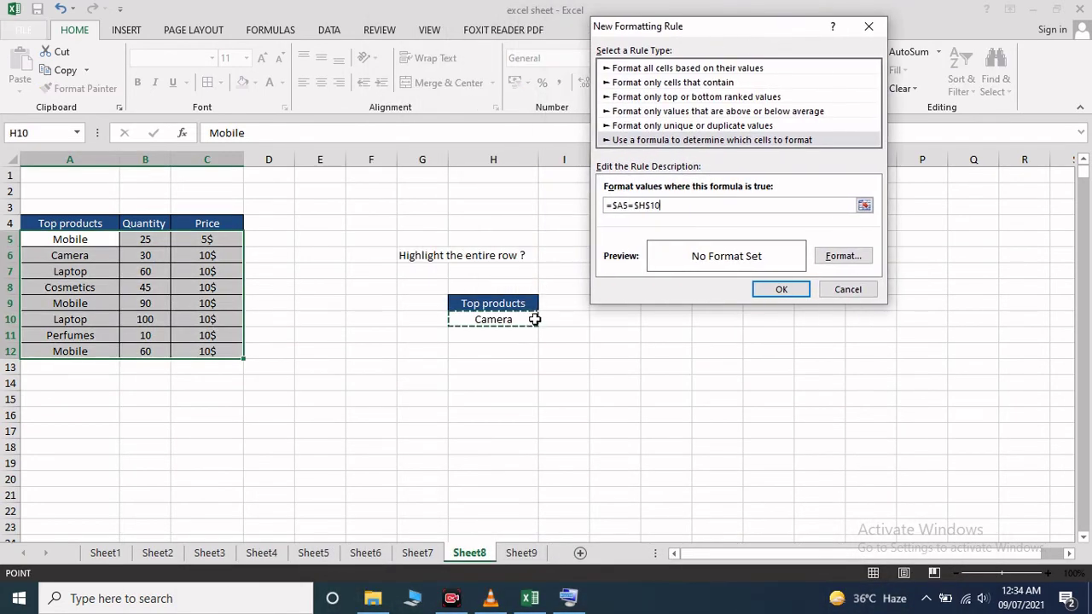
Give the rule a light green background fill and apply it to the selected table rows.
left_click(849, 256)
left_click(454, 193)
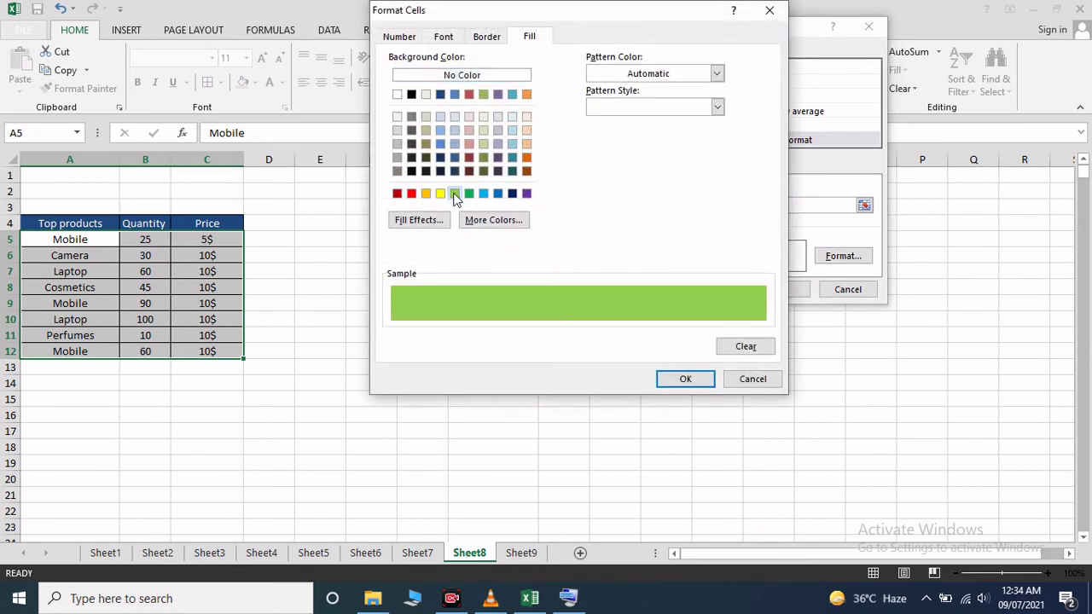
left_click(674, 382)
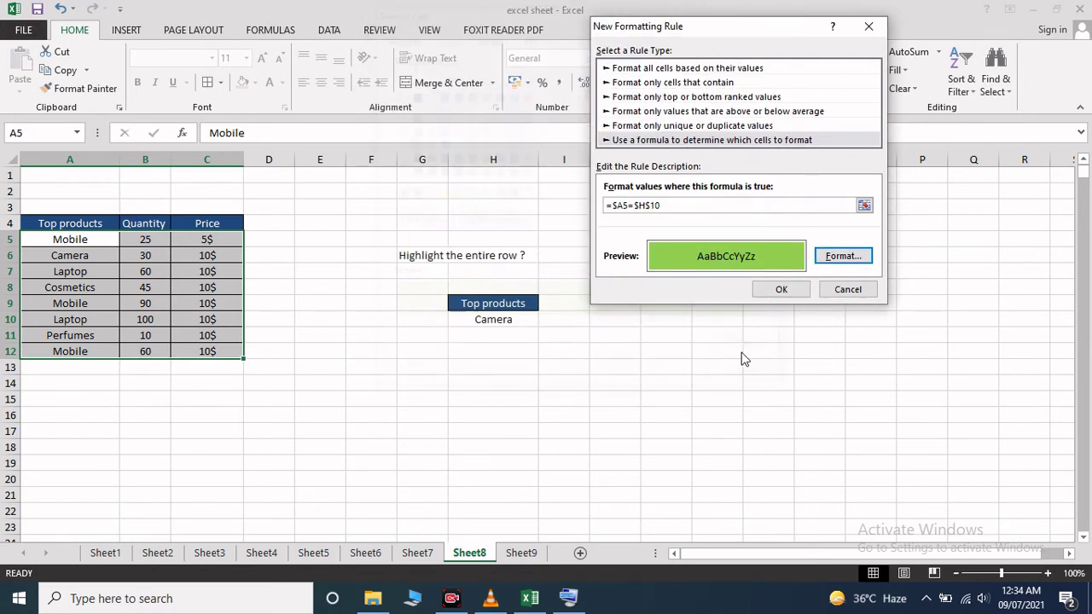
left_click(794, 290)
left_click(351, 363)
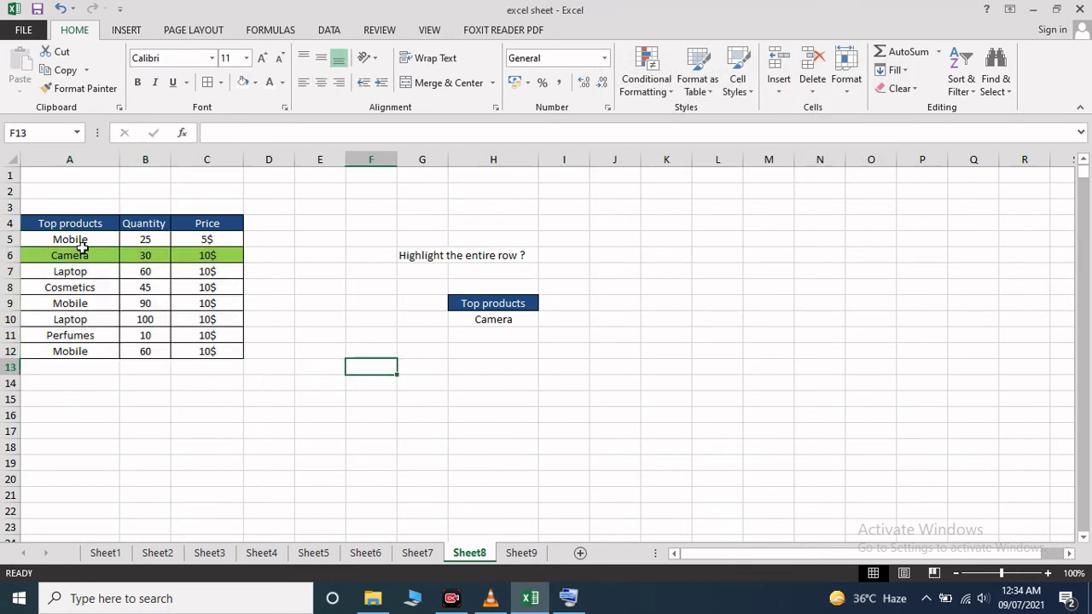
Change the lookup product in cell H10 to Mobile to test the row highlighting.
left_click(505, 321)
type("Mobile")
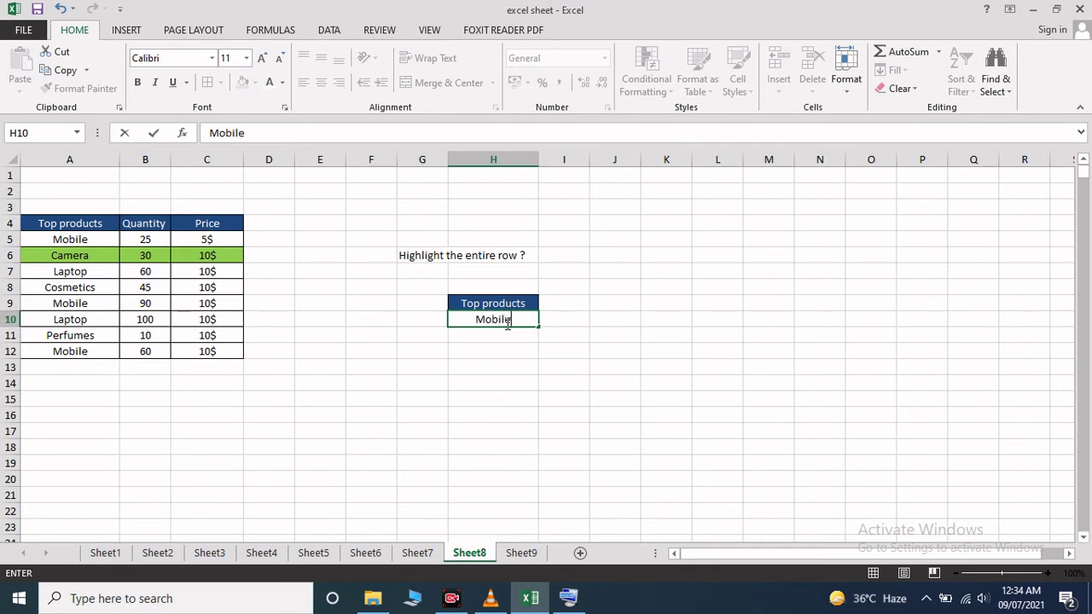
key("Return")
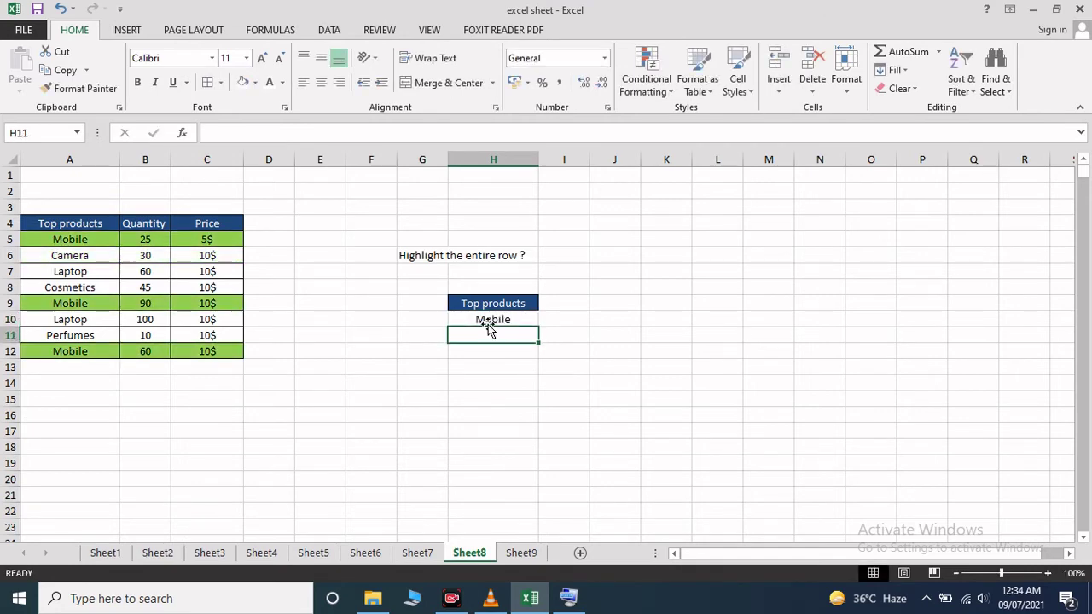
Set the lookup product in cell H10 to Cosmetics to test the rule with another product.
left_click(492, 320)
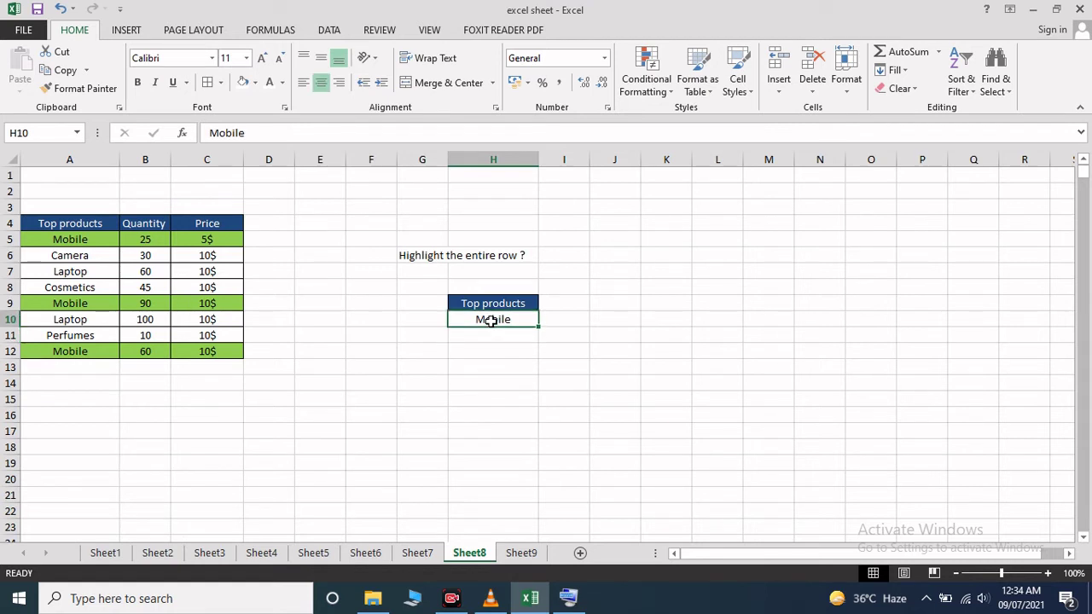
type("C")
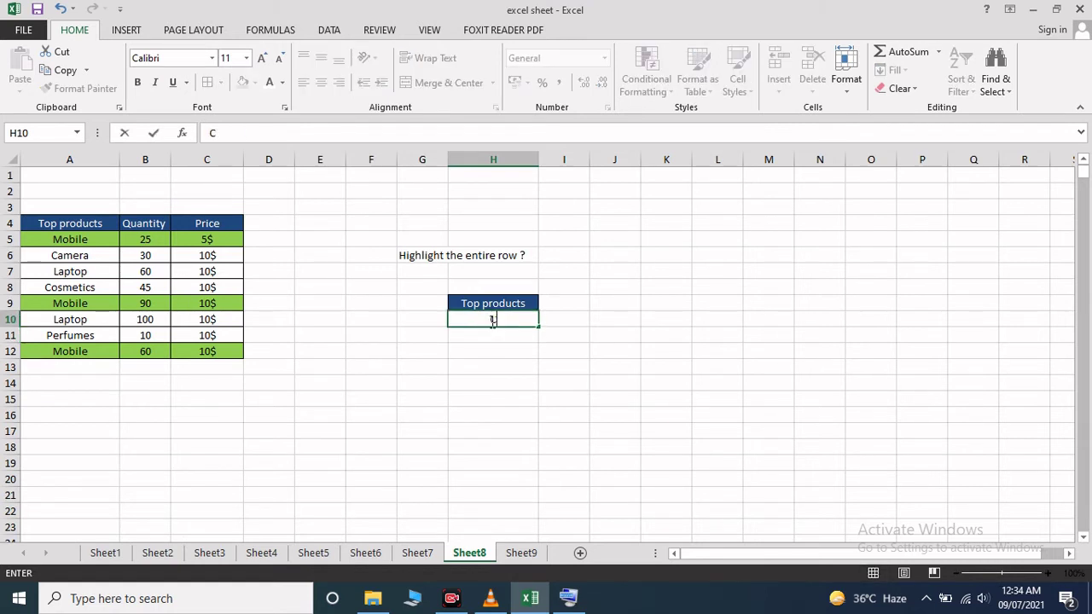
type("osmet")
type("s")
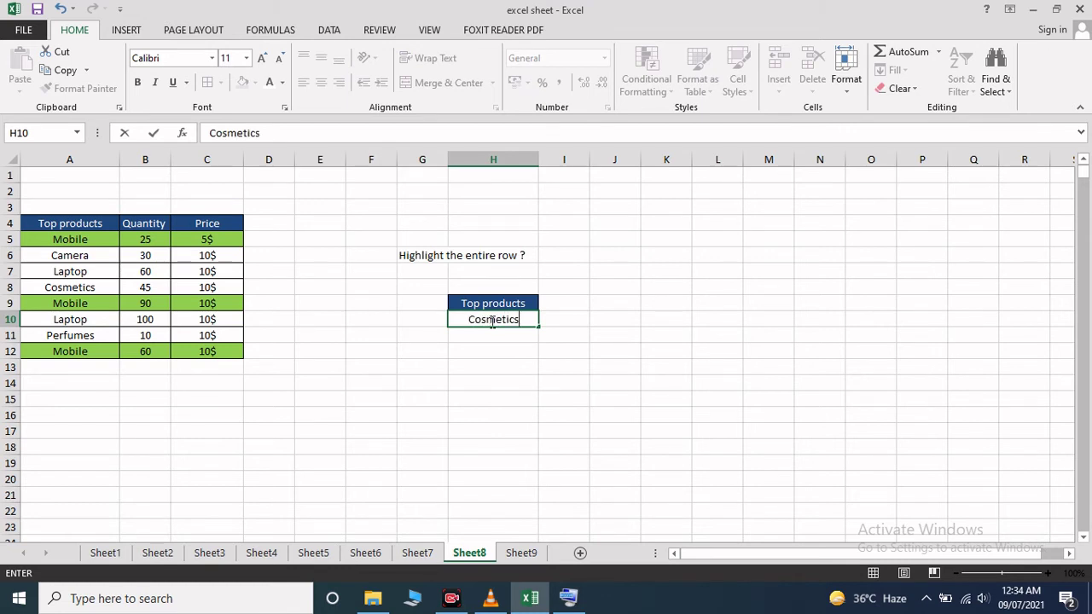
key("Return")
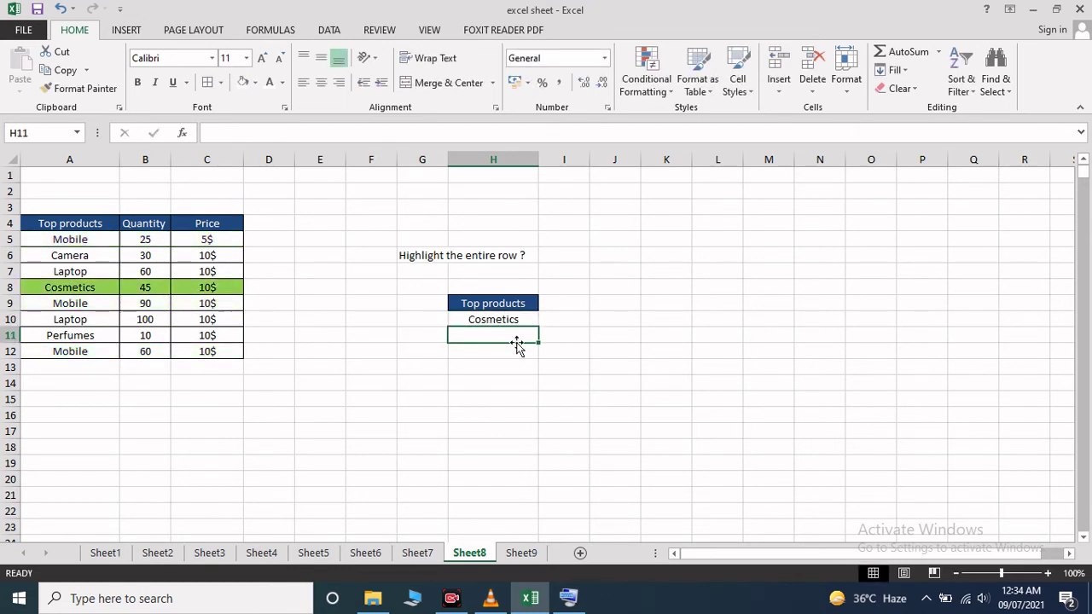
left_click(517, 386)
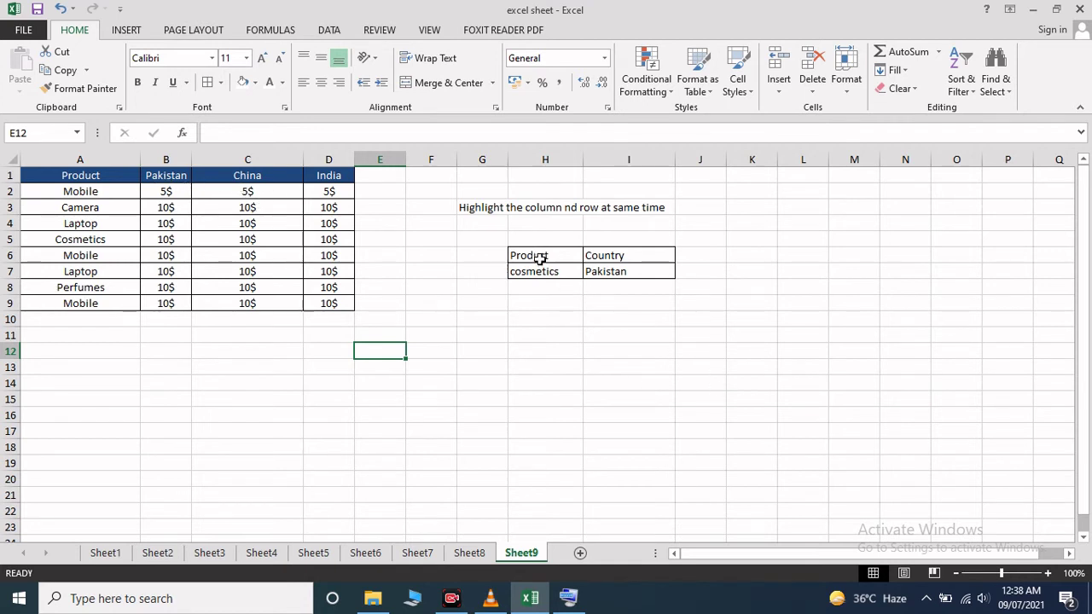
Examine the price table and the product and country lookup cells on Sheet9, comparing with the row-highlighting example on Sheet8.
left_click(85, 176)
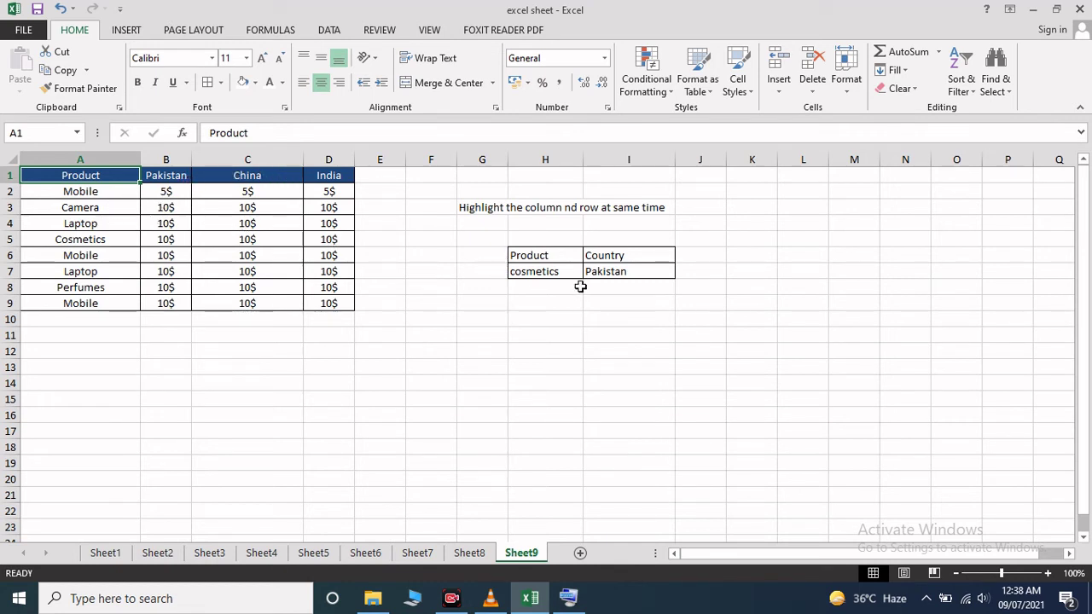
left_click(610, 274)
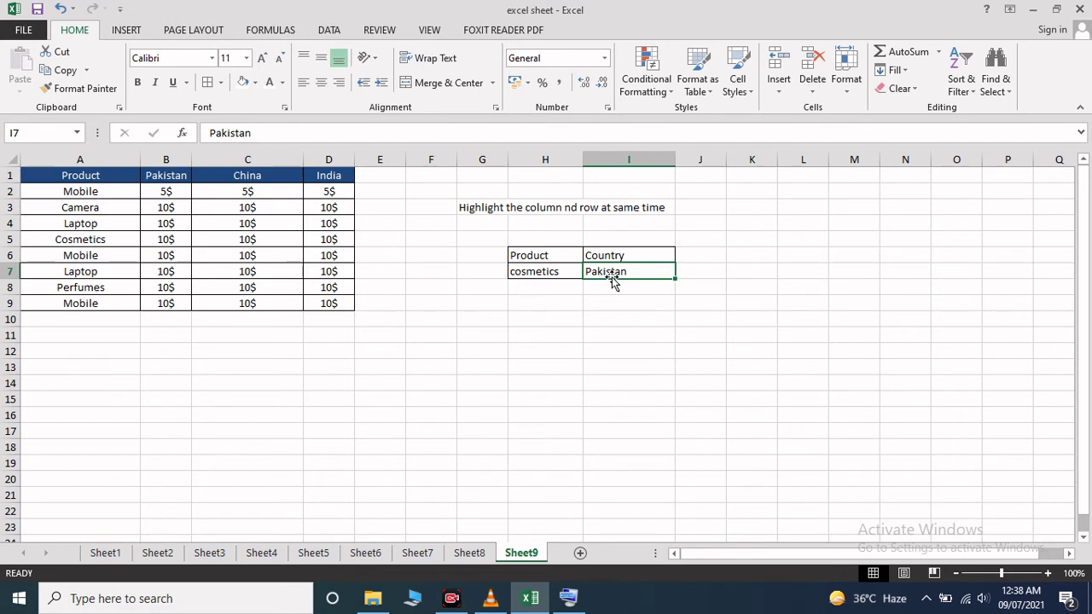
left_click(544, 259)
left_click(545, 272)
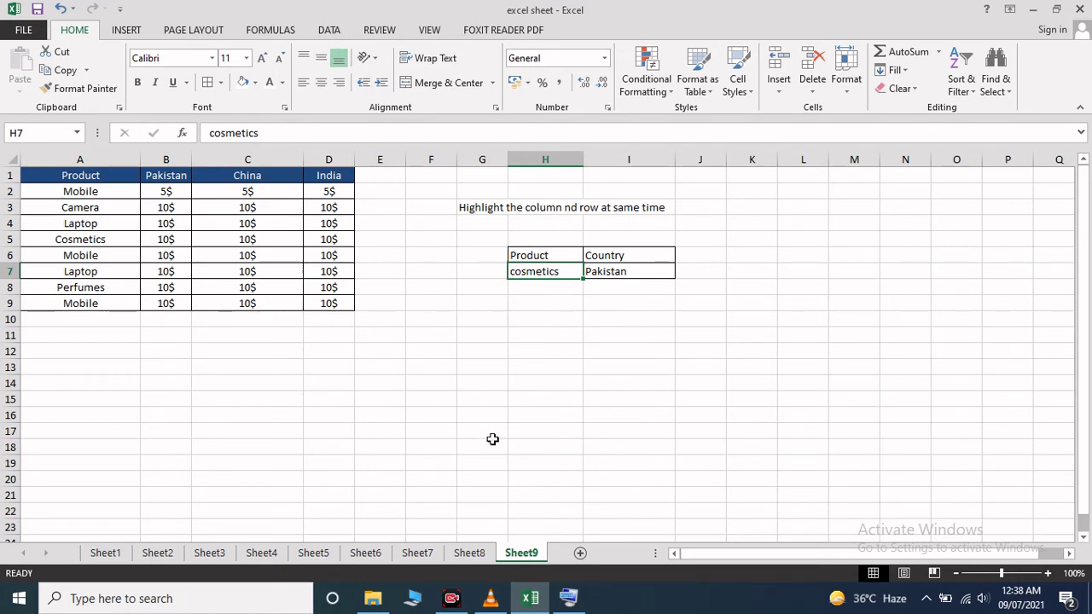
left_click(483, 553)
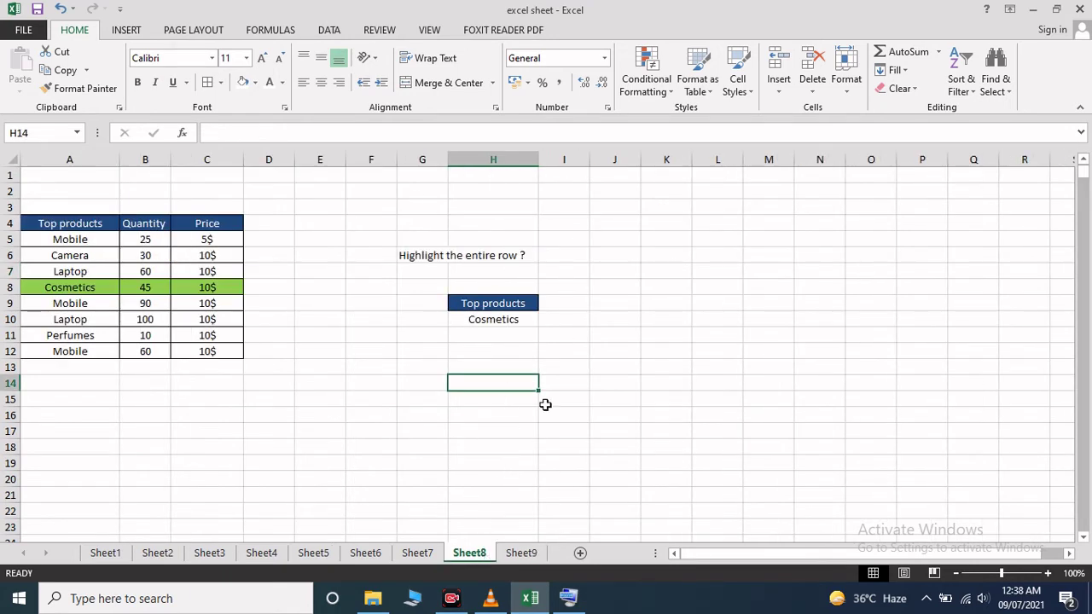
left_click(545, 555)
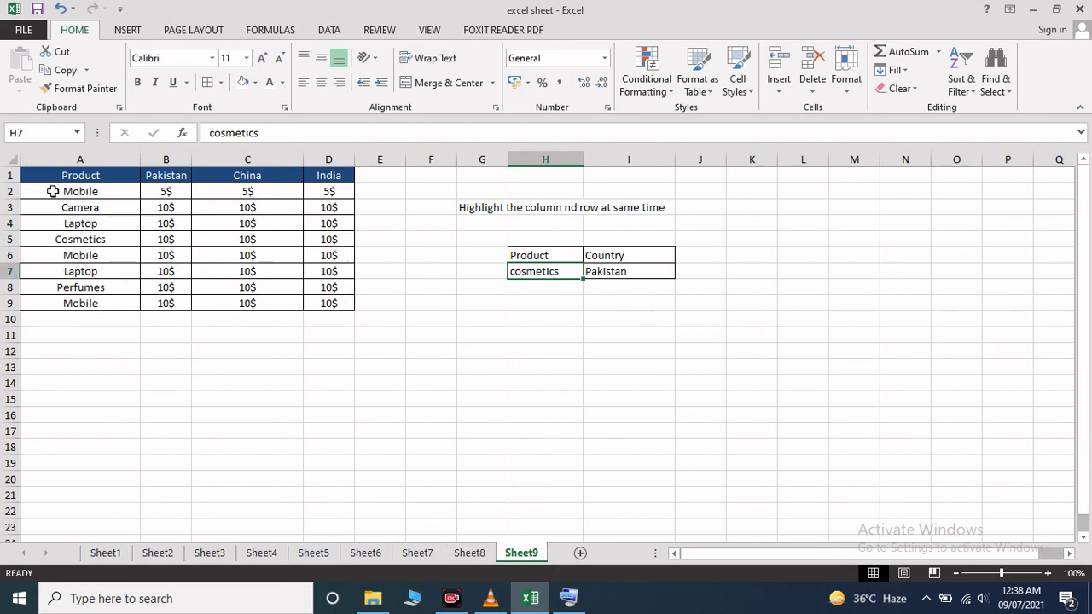
Start a new formula-based conditional formatting rule for the table body A2:D9 on Sheet9.
left_click_drag(53, 195, 339, 304)
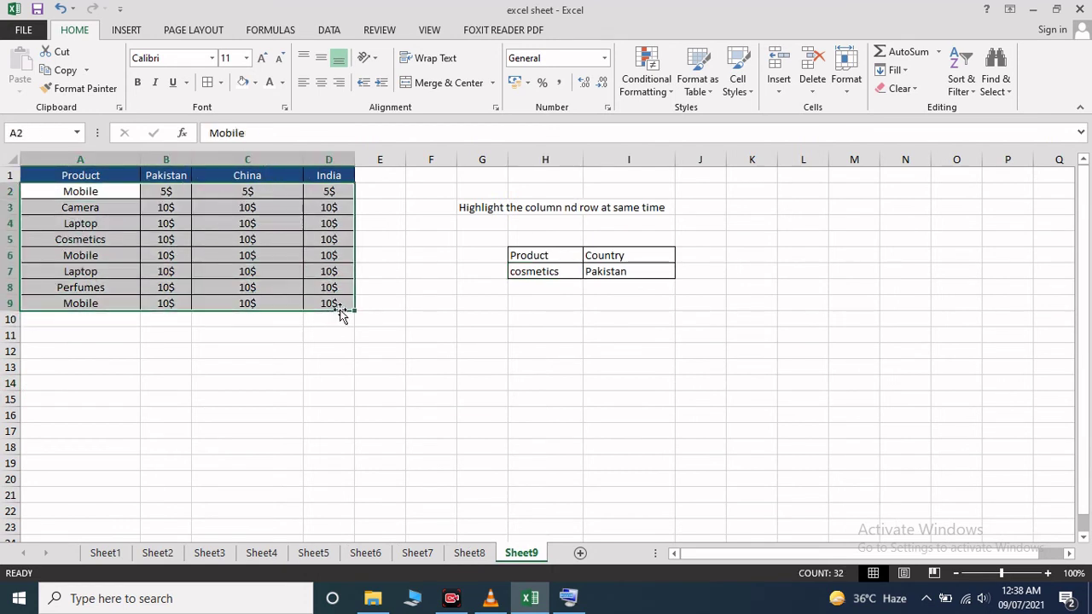
left_click(648, 85)
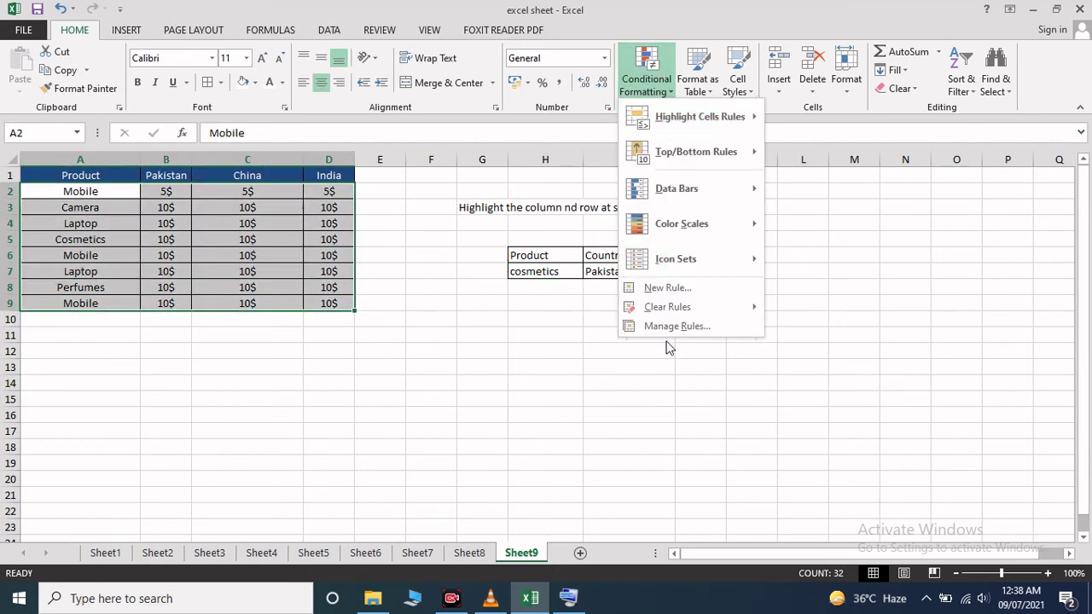
left_click(682, 288)
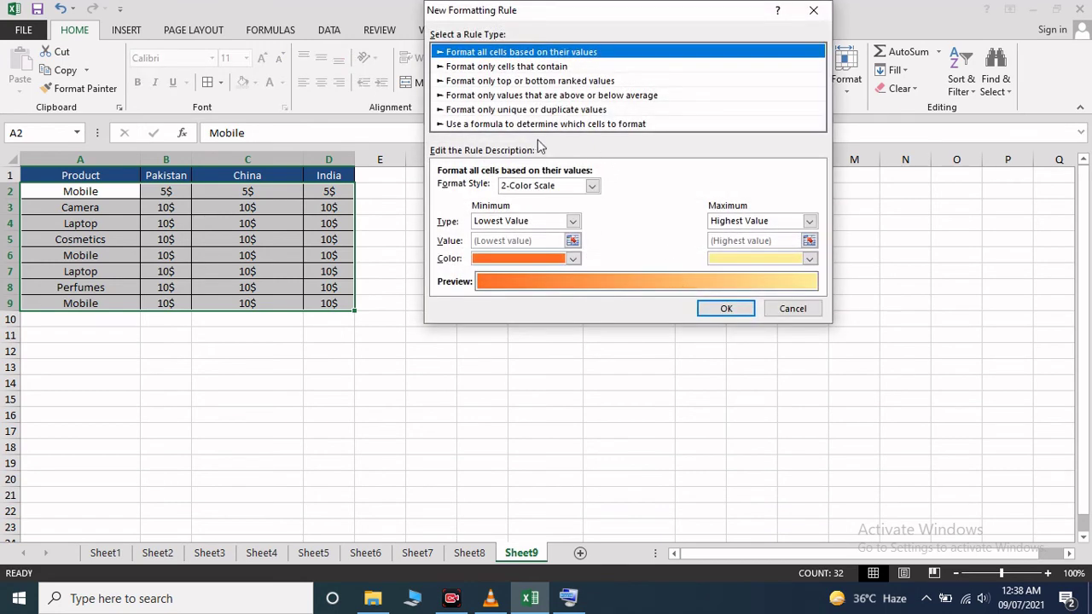
left_click(516, 124)
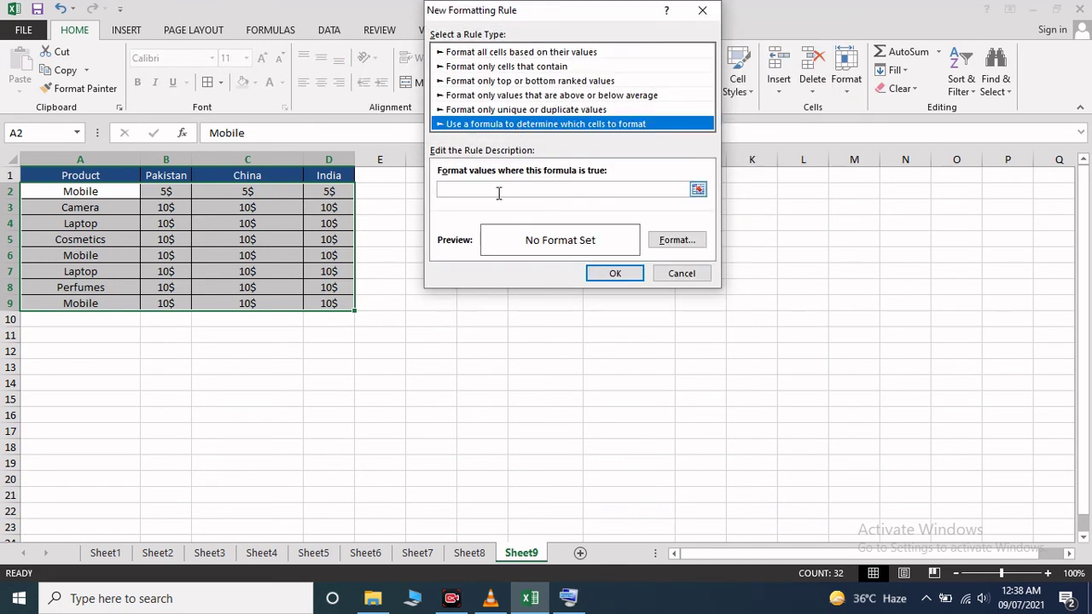
Enter the rule formula =$A2=$H$7 to match each row's product with the lookup product cell.
left_click(493, 189)
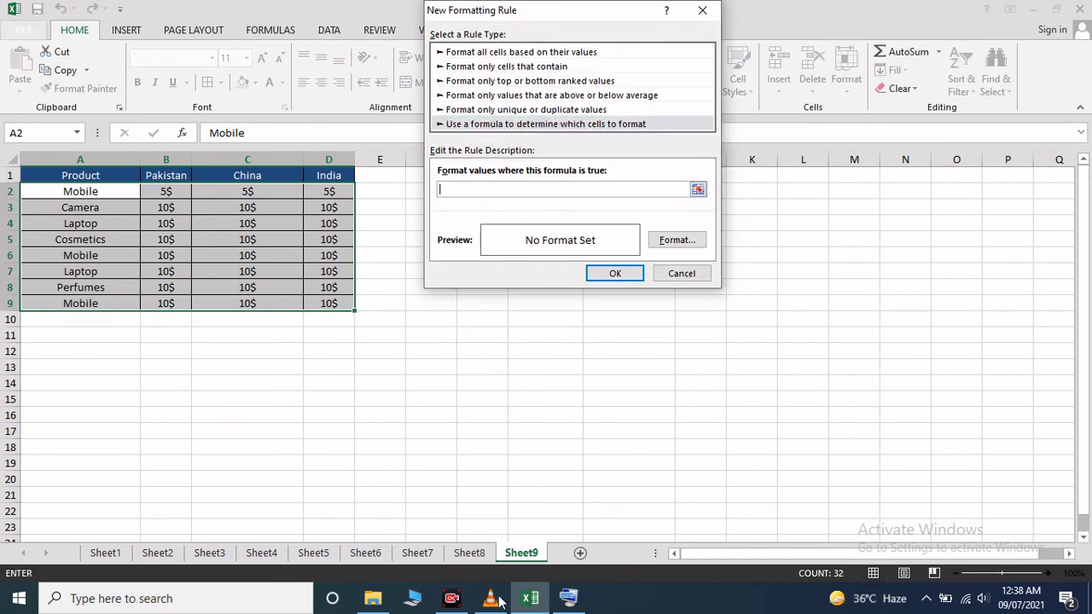
left_click(568, 597)
left_click(735, 400)
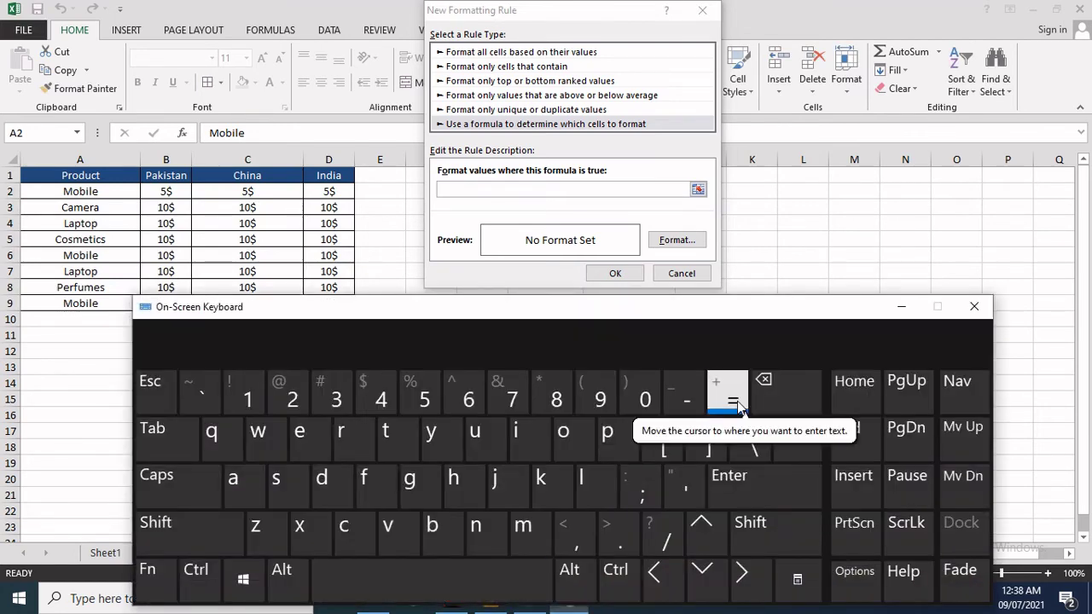
left_click(686, 188)
left_click(721, 390)
left_click(90, 192)
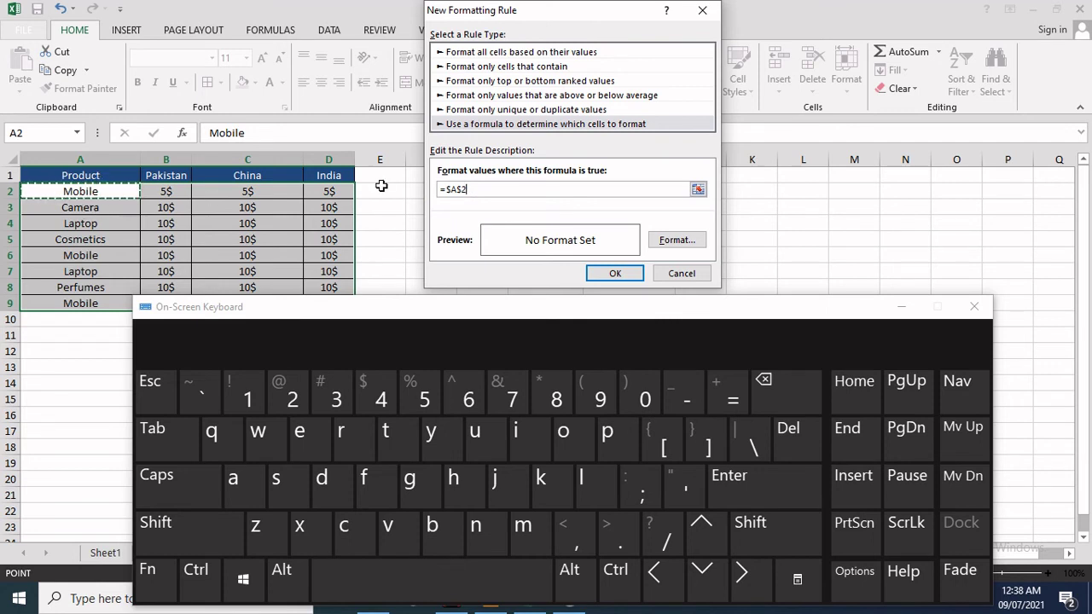
left_click(465, 189)
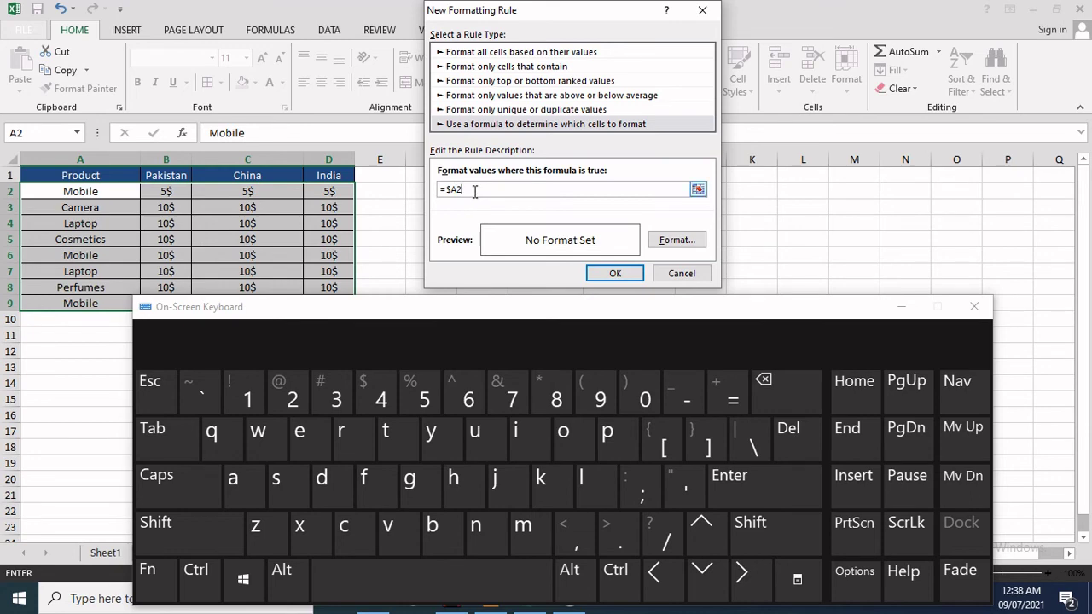
left_click(730, 394)
left_click(902, 306)
left_click_drag(565, 12, 812, 44)
left_click(562, 271)
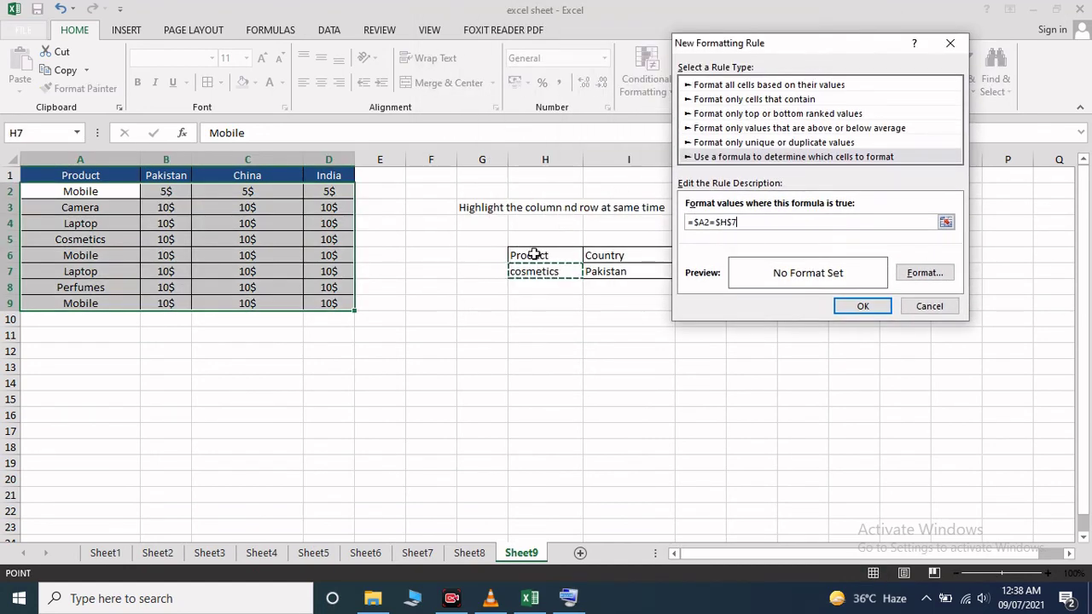
Give the product rule a yellow fill and apply it to the table body.
left_click(921, 275)
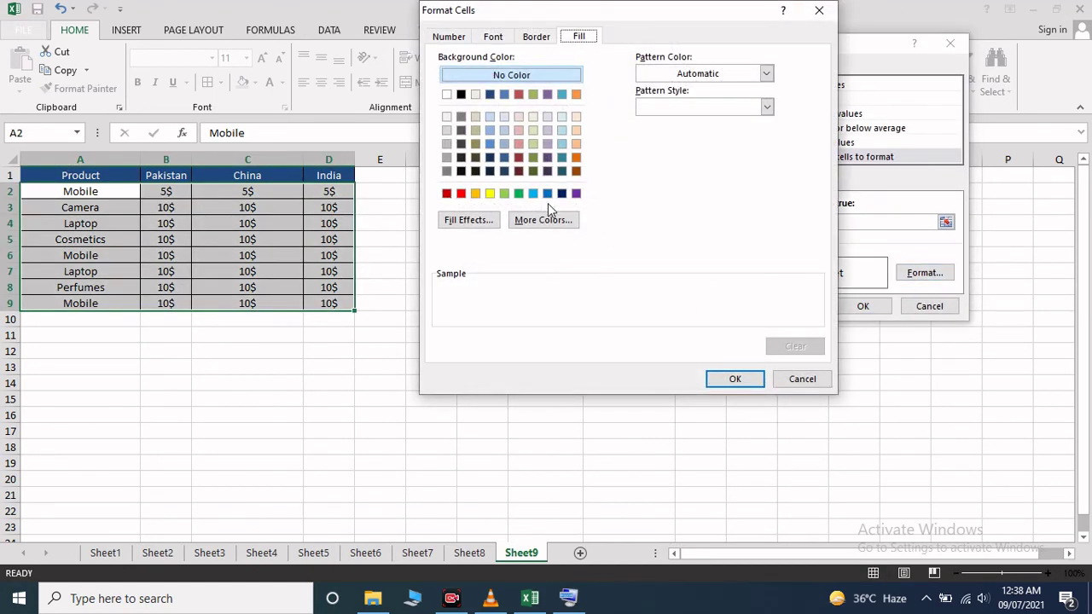
left_click(490, 193)
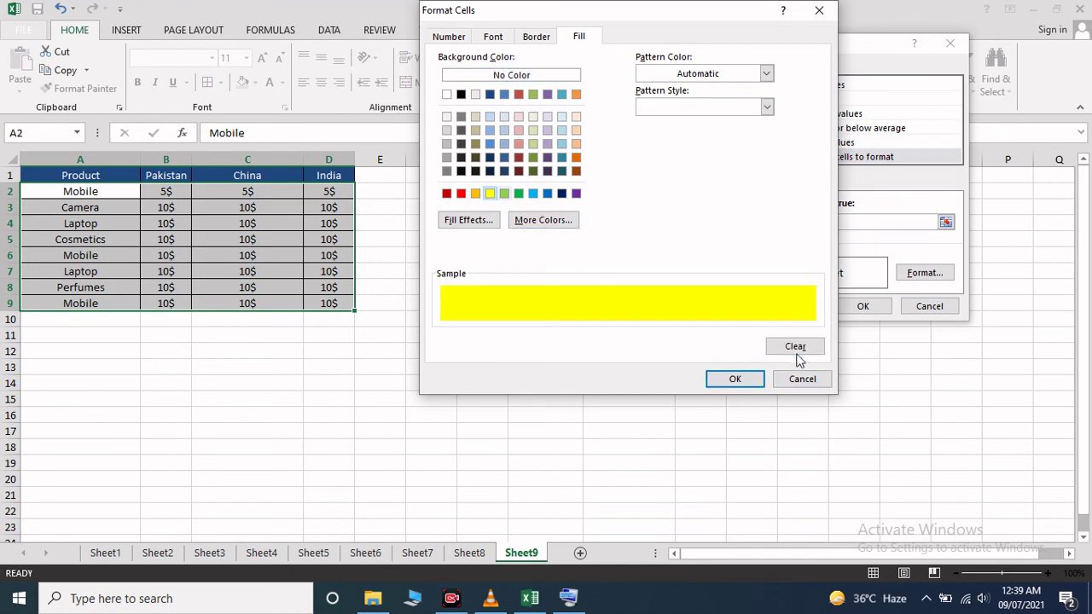
left_click(734, 379)
left_click(862, 306)
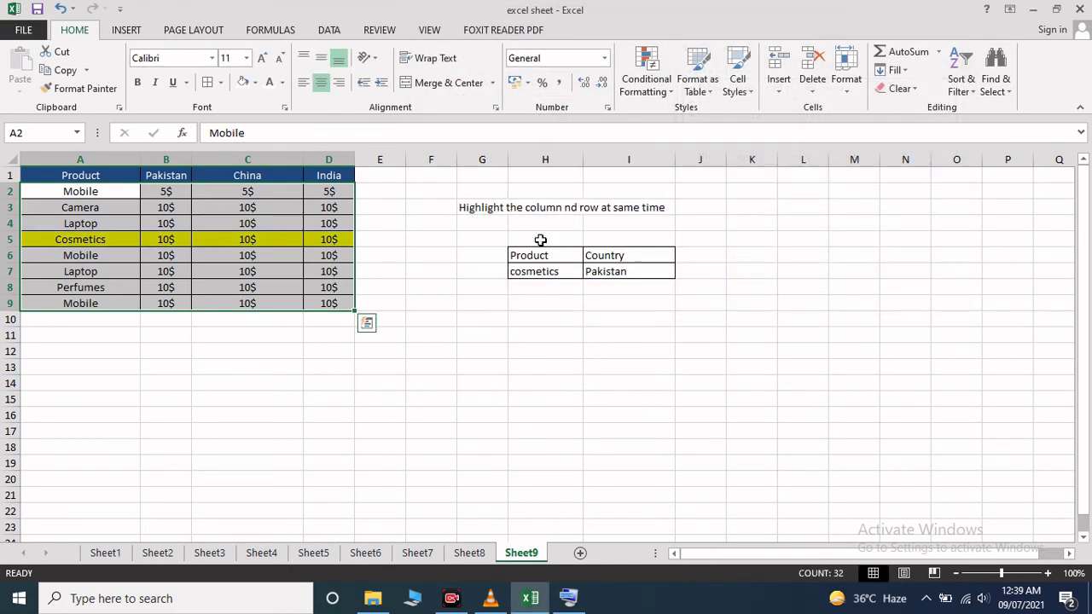
left_click(592, 332)
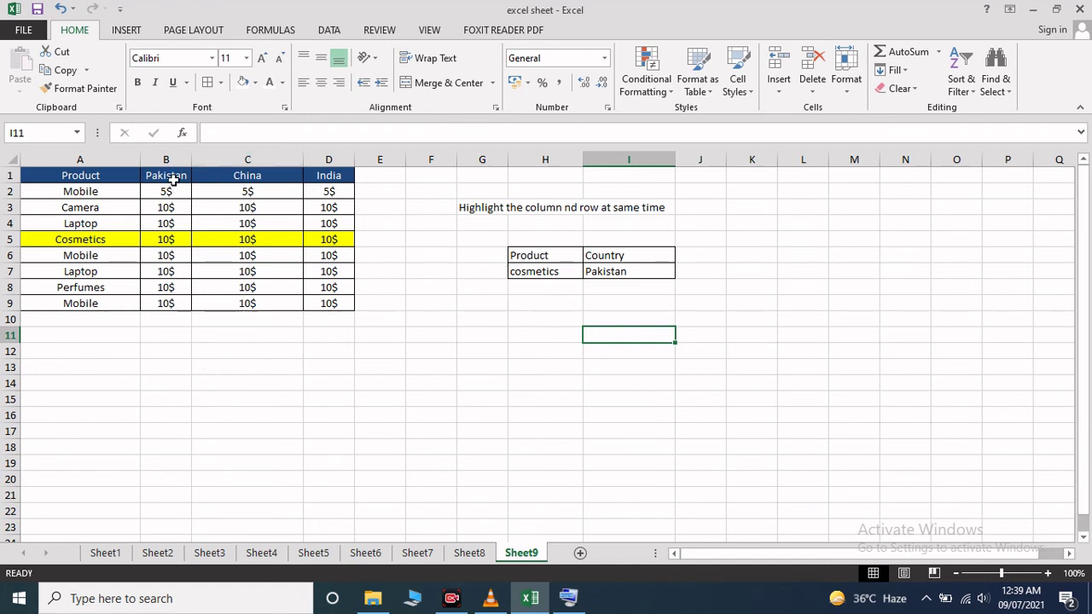
Start a new formula-based conditional formatting rule for the country columns B1:D9, including their headers.
left_click_drag(172, 174, 328, 303)
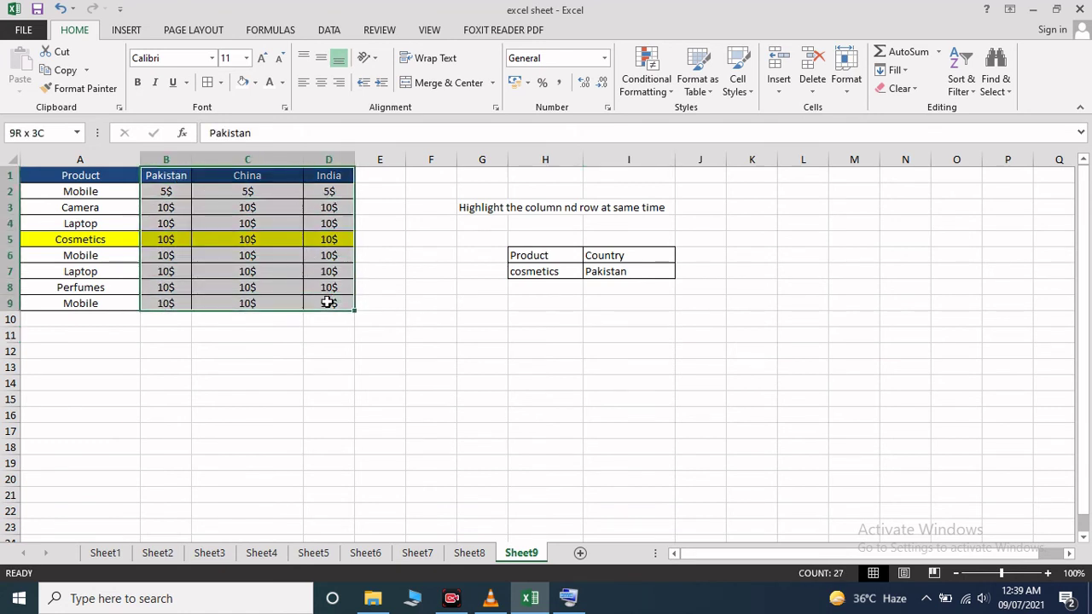
left_click(646, 81)
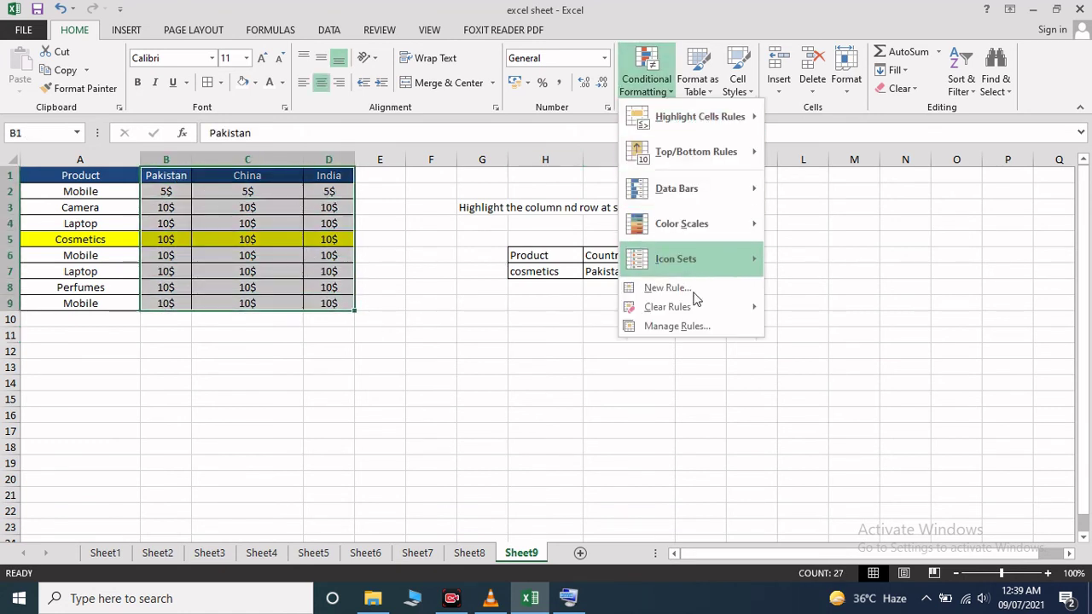
left_click(699, 290)
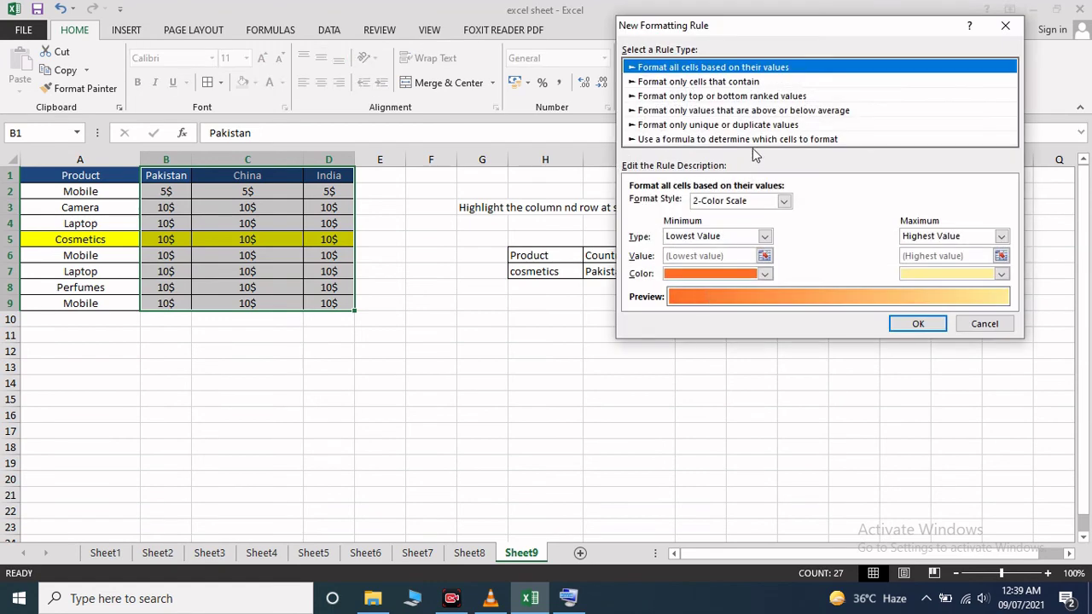
left_click(755, 140)
left_click(742, 208)
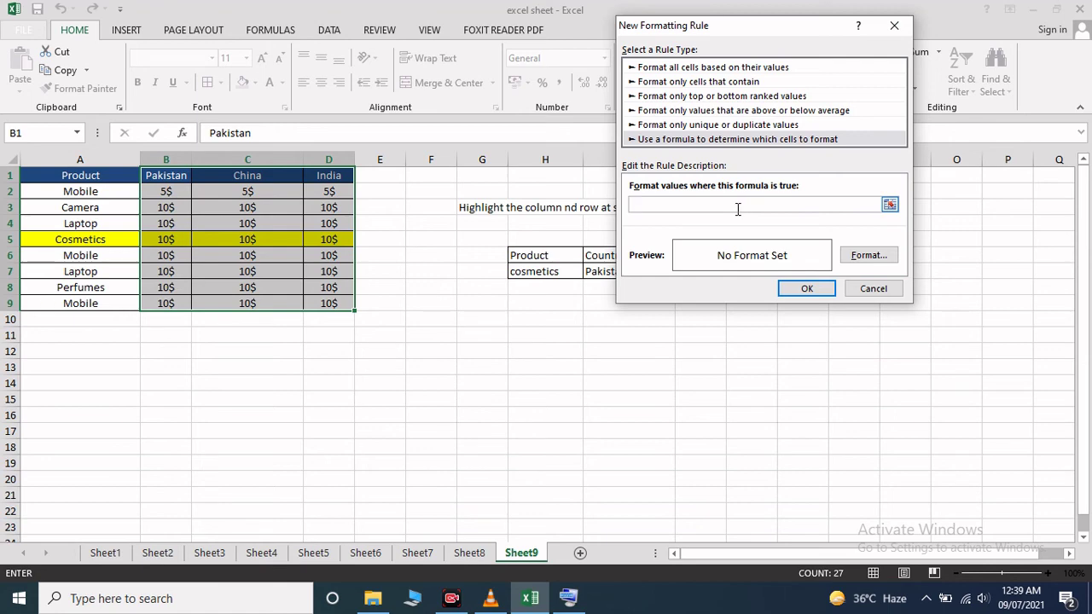
Enter the rule formula =B$1=$I$7 to match each column header with the lookup country cell.
left_click(568, 597)
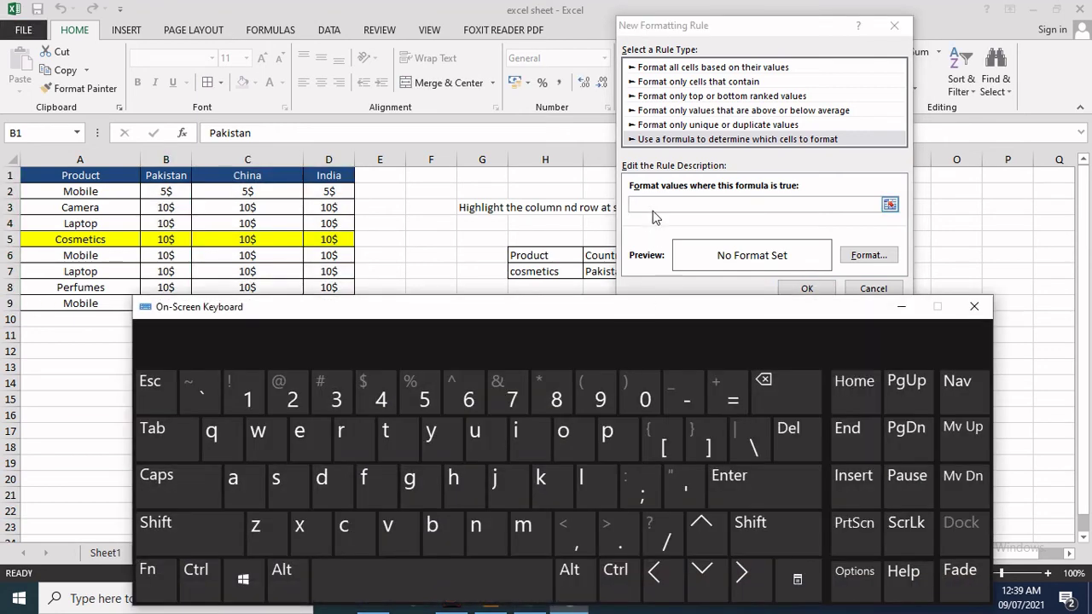
left_click(653, 212)
left_click(725, 392)
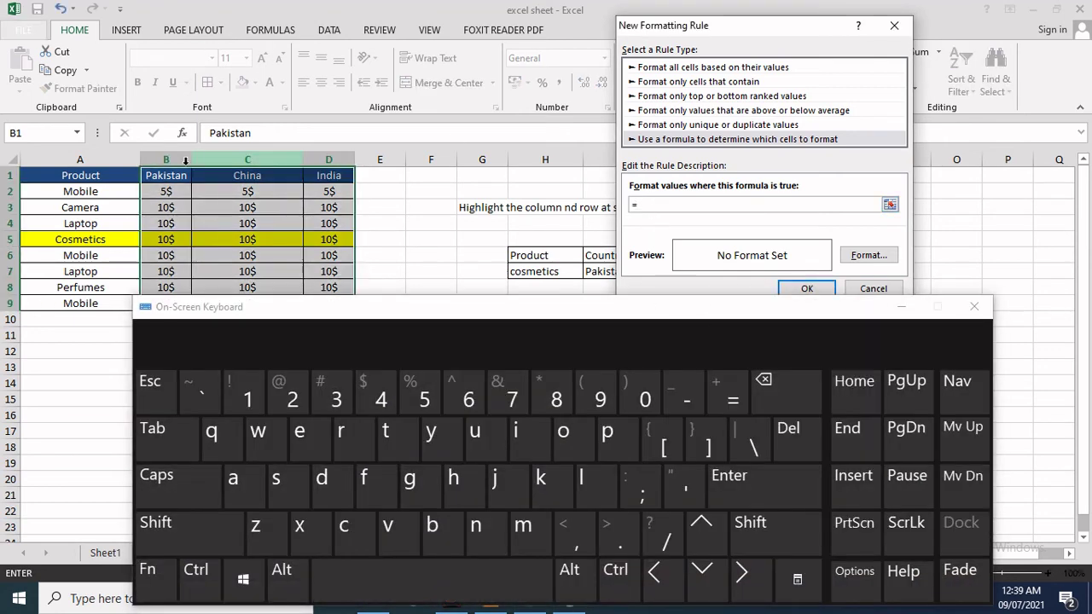
left_click(164, 181)
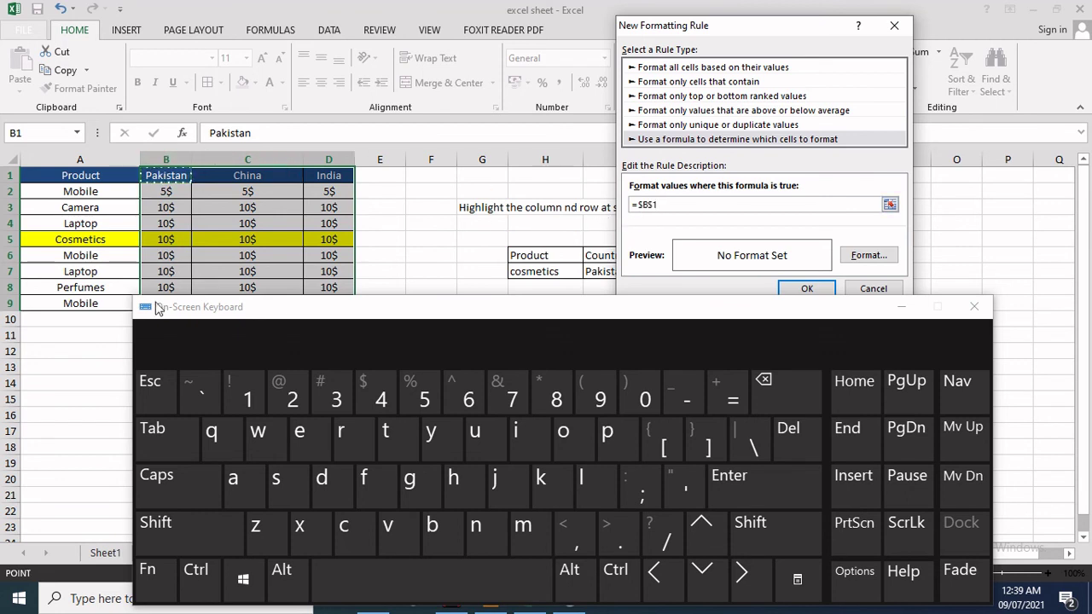
left_click(643, 204)
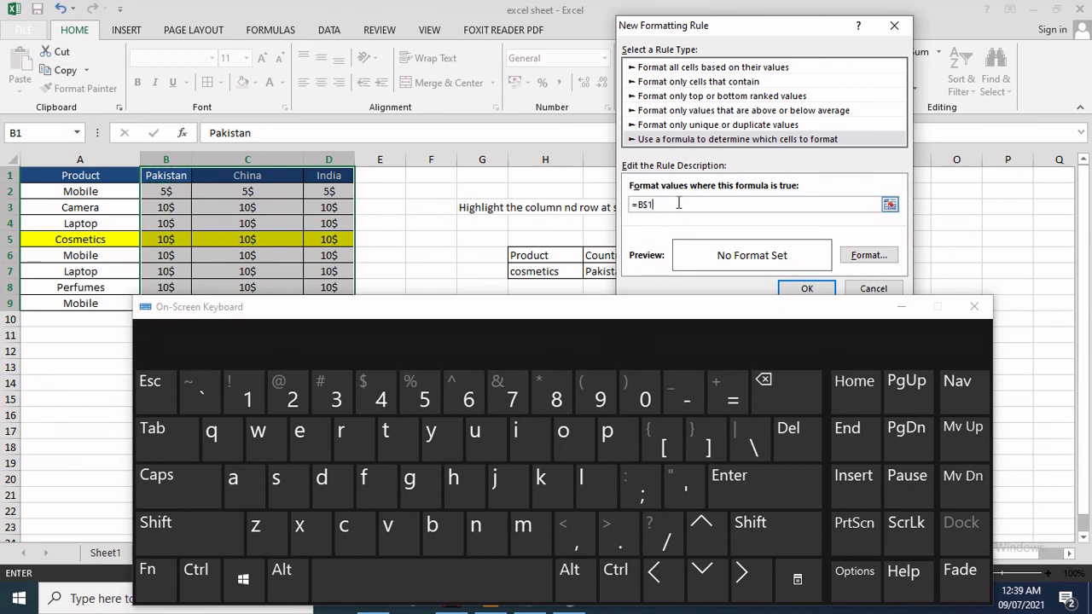
left_click(745, 388)
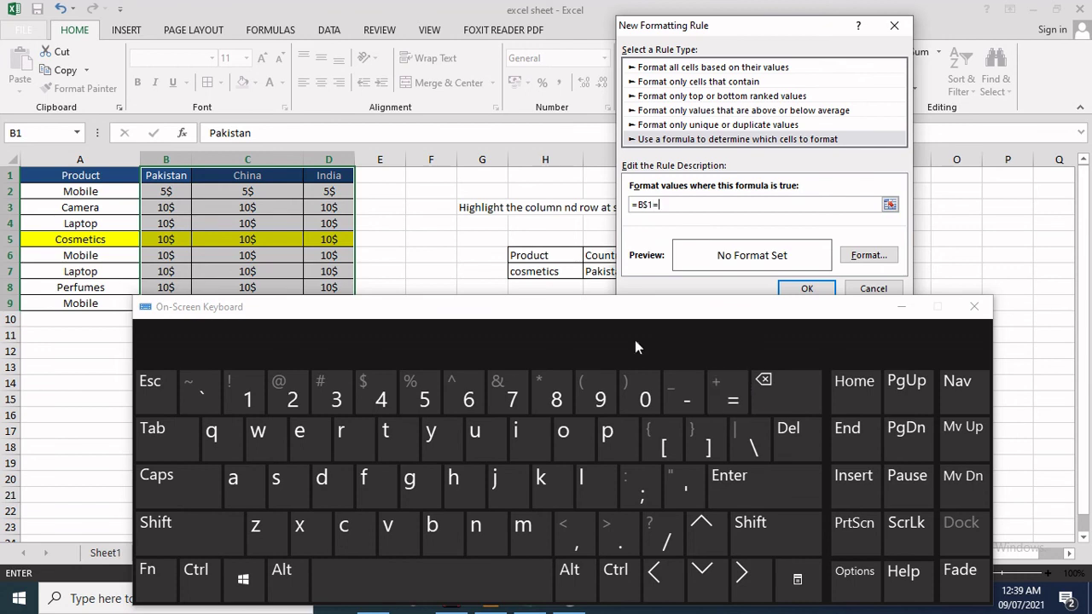
left_click(889, 309)
left_click_drag(706, 32, 887, 143)
left_click(651, 270)
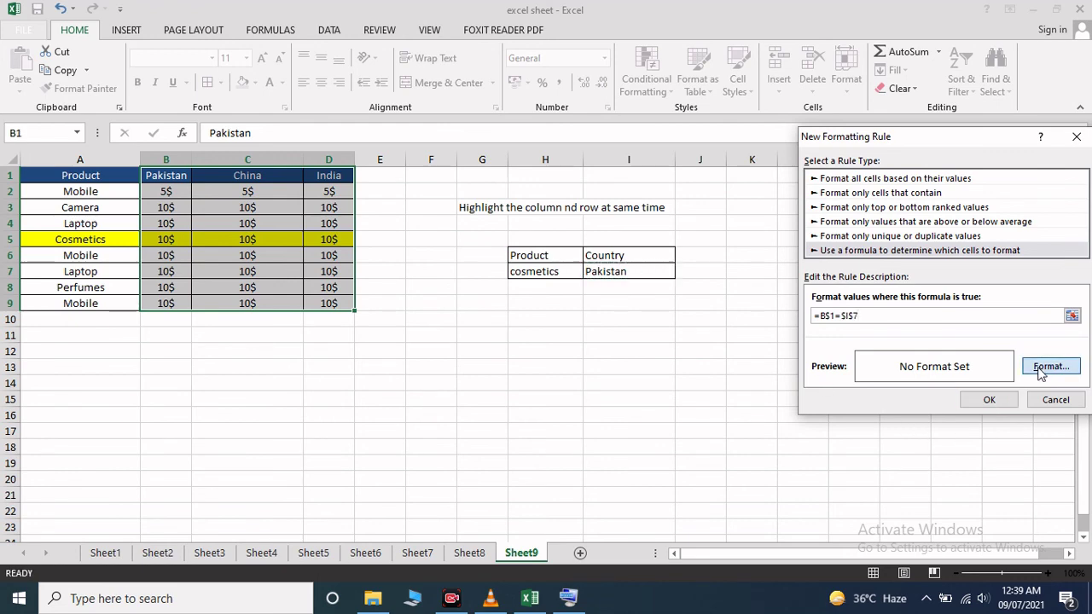
Give the country rule a red fill and apply it to the selected country columns.
left_click(1048, 367)
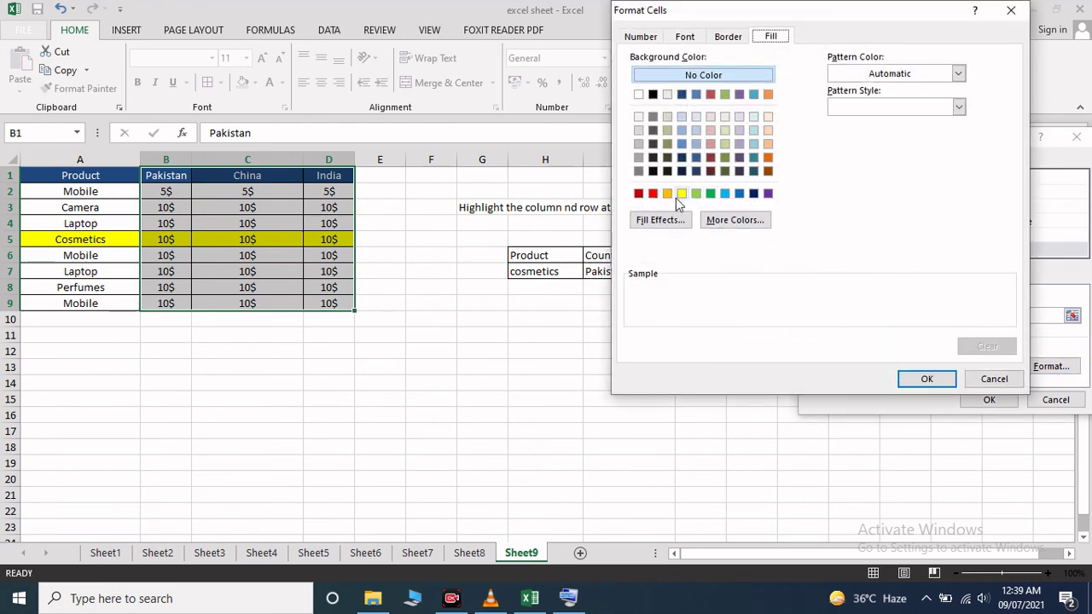
left_click(653, 195)
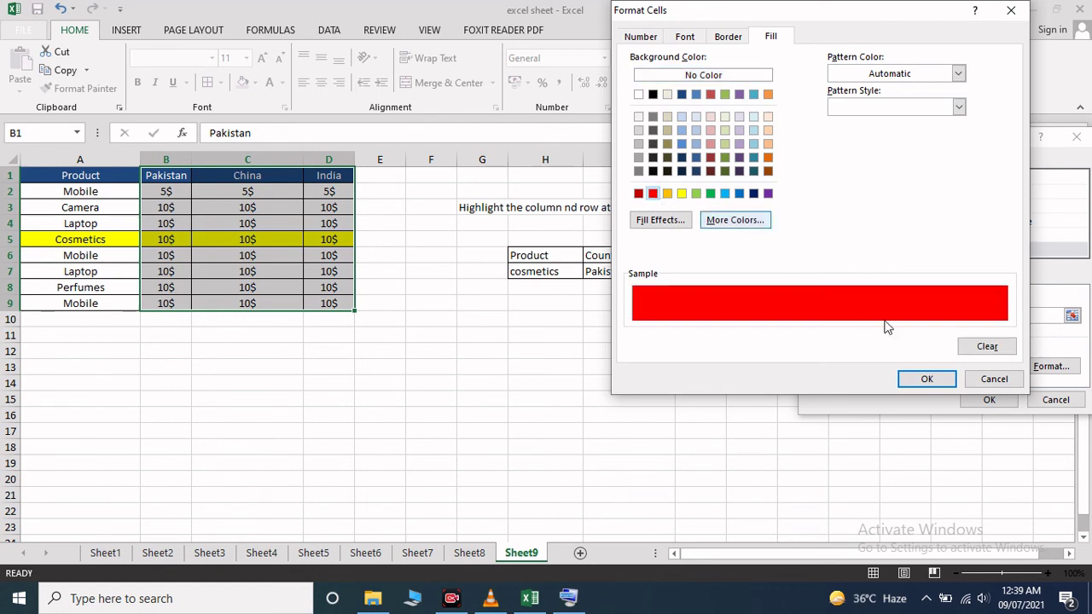
left_click(928, 381)
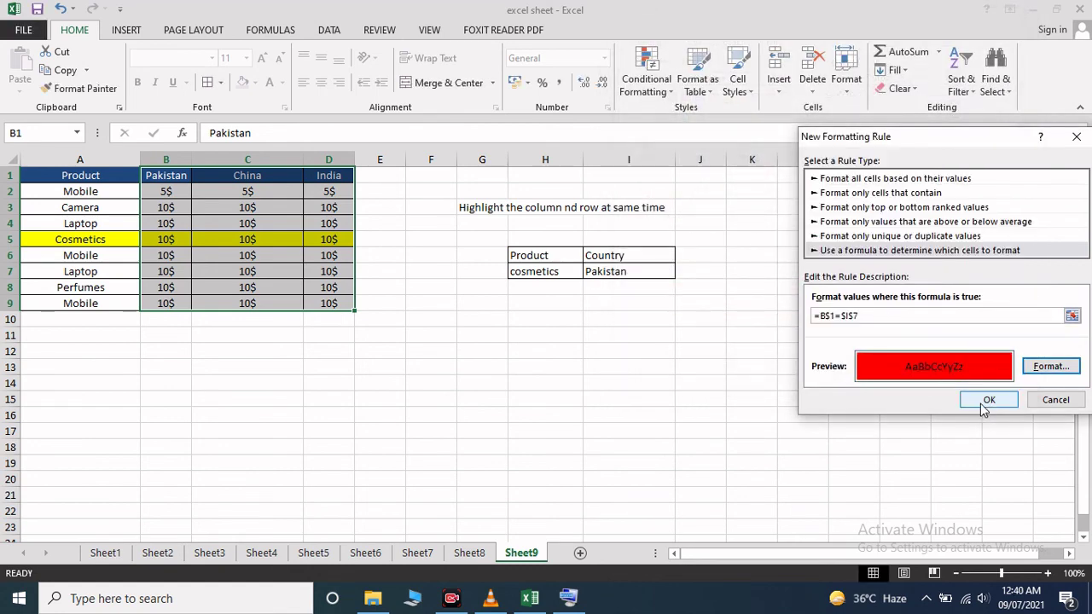
left_click(985, 402)
left_click(638, 321)
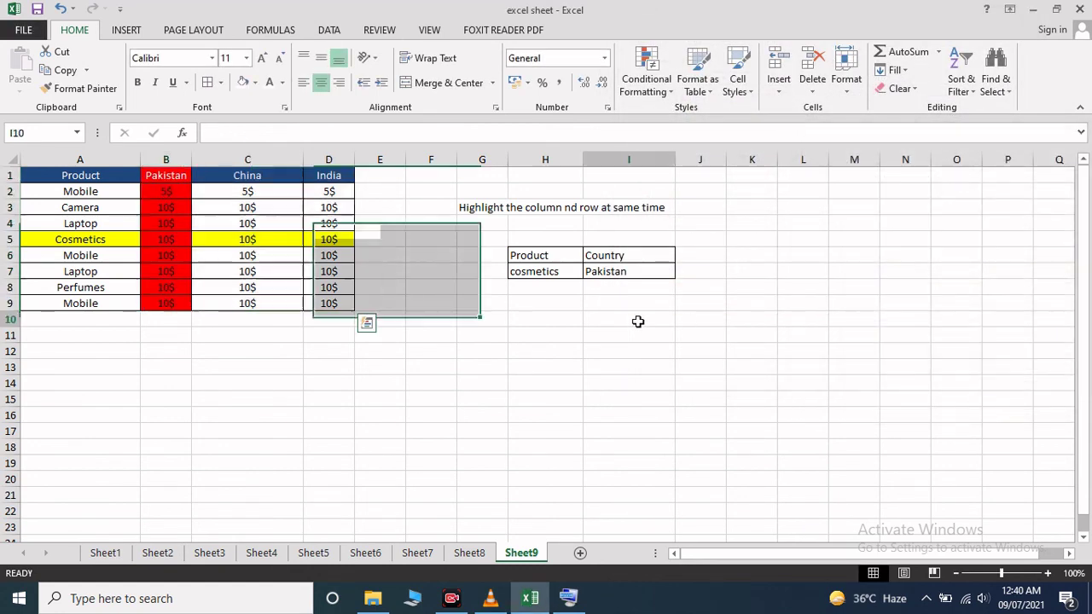
Set the lookup product in H7 to Mobile and the country in I7 to India to test both rules.
left_click(566, 271)
type("Mobile")
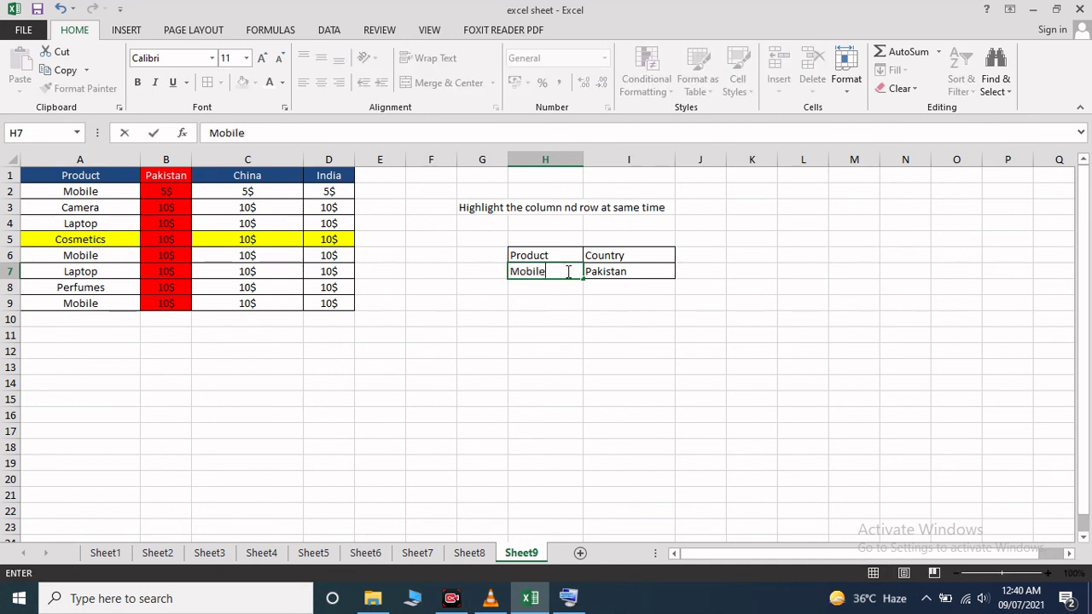
key("Return")
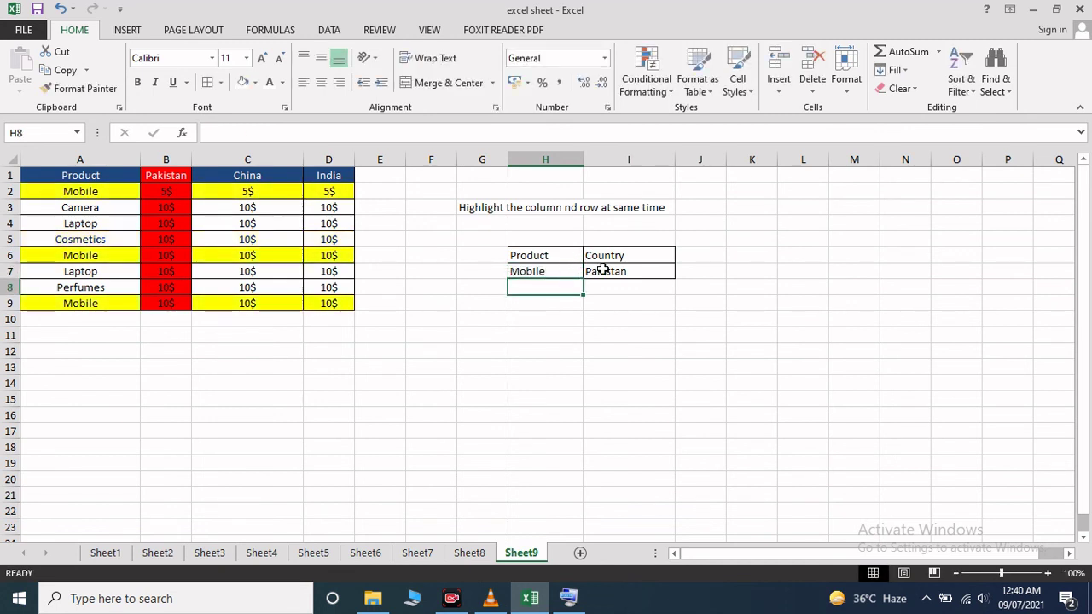
left_click(604, 270)
type("I")
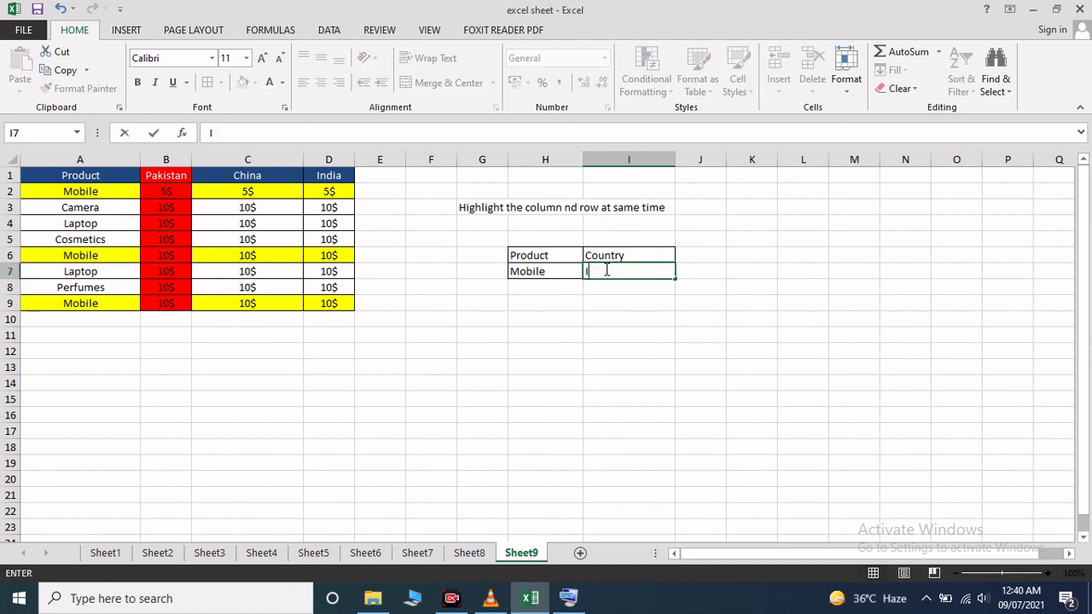
type("ndia")
key("Return")
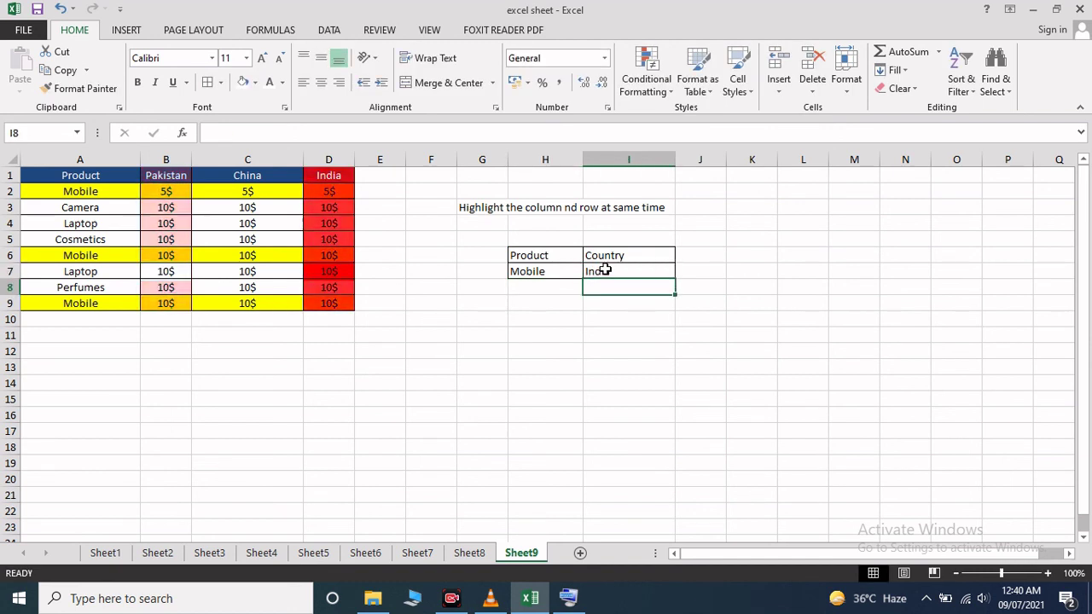
Change the lookup product in H7 to Camera and the country in I7 to China to test another combination.
left_click(547, 271)
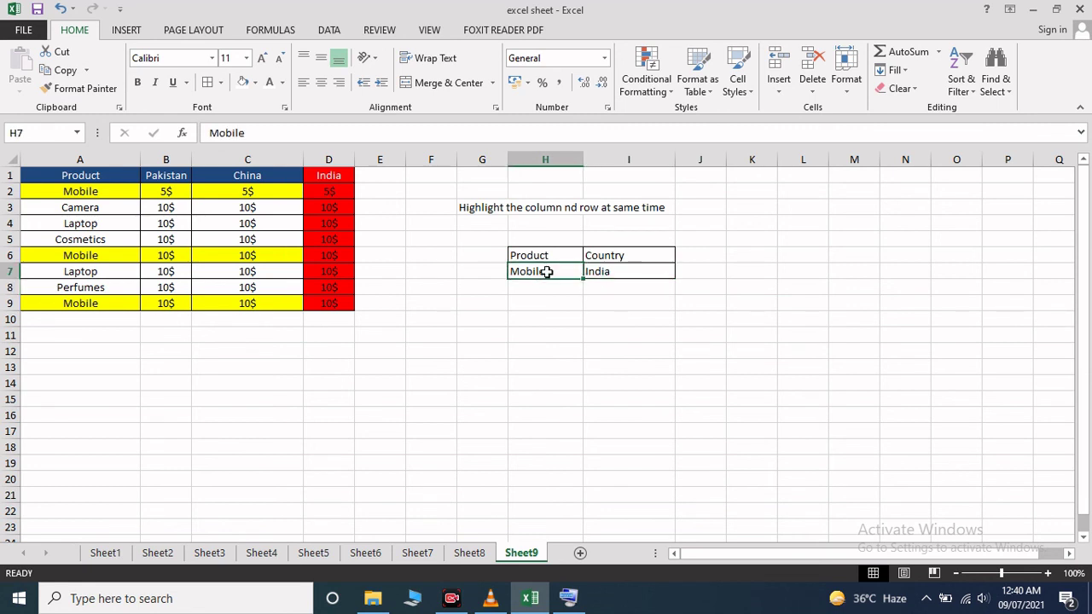
type("Cm")
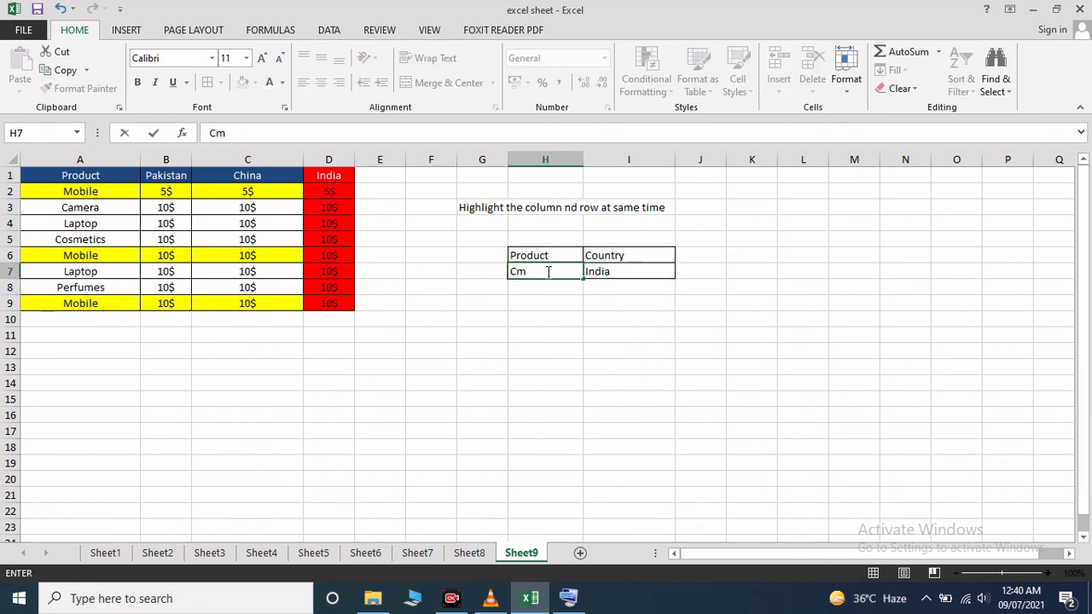
key("BackSpace")
type("amera")
key("Return")
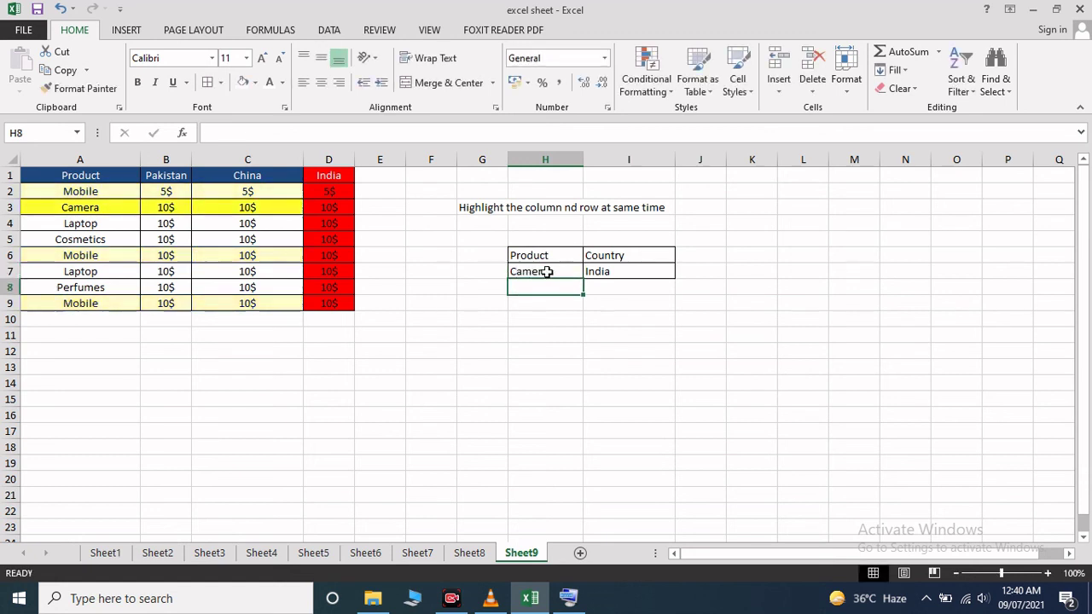
left_click(614, 270)
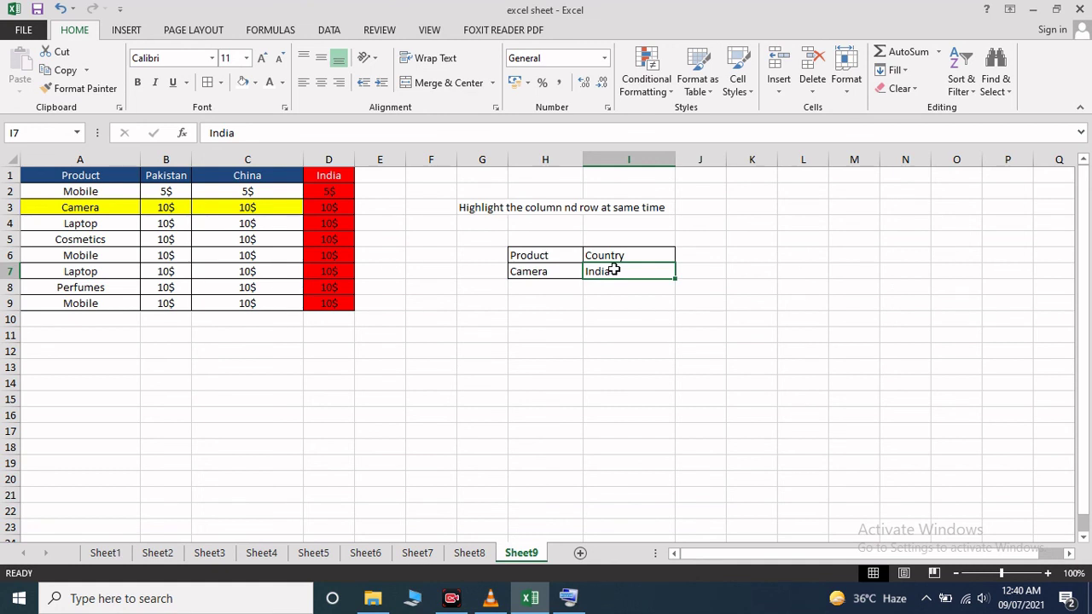
type("Ch")
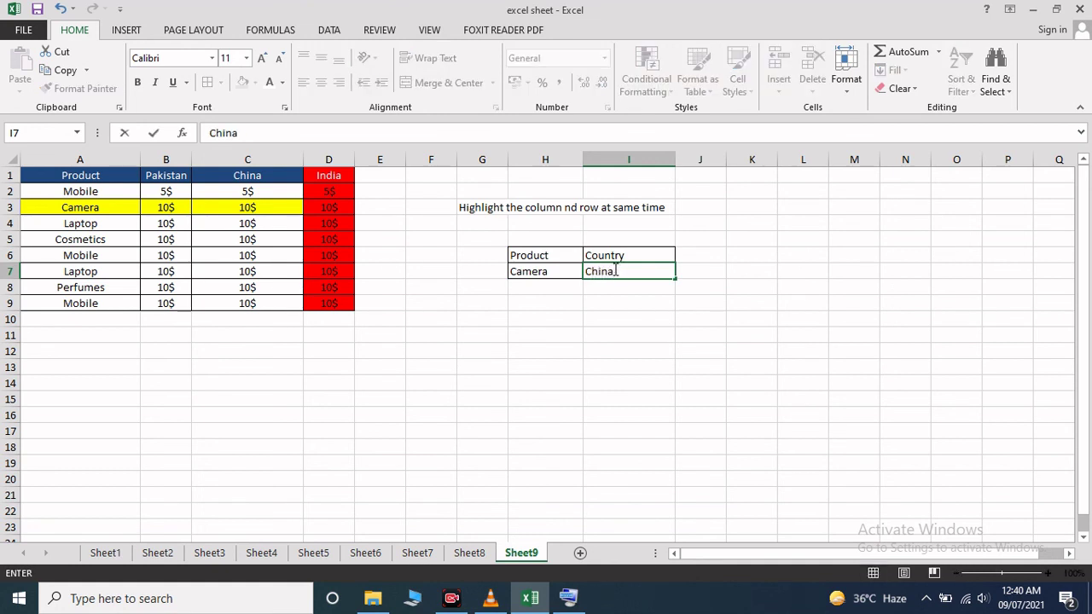
type("ina")
key("Return")
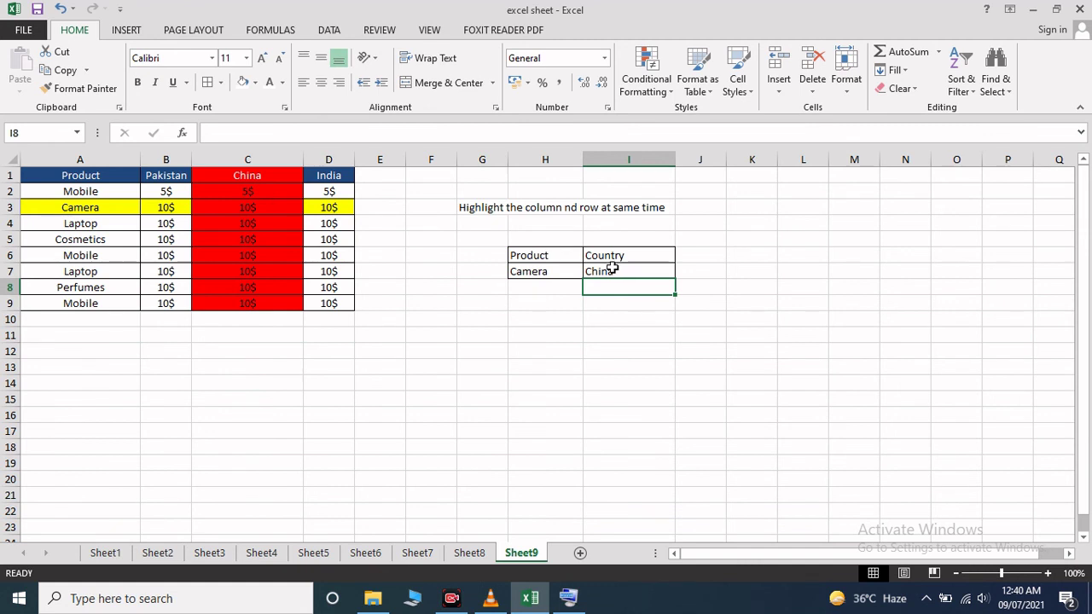